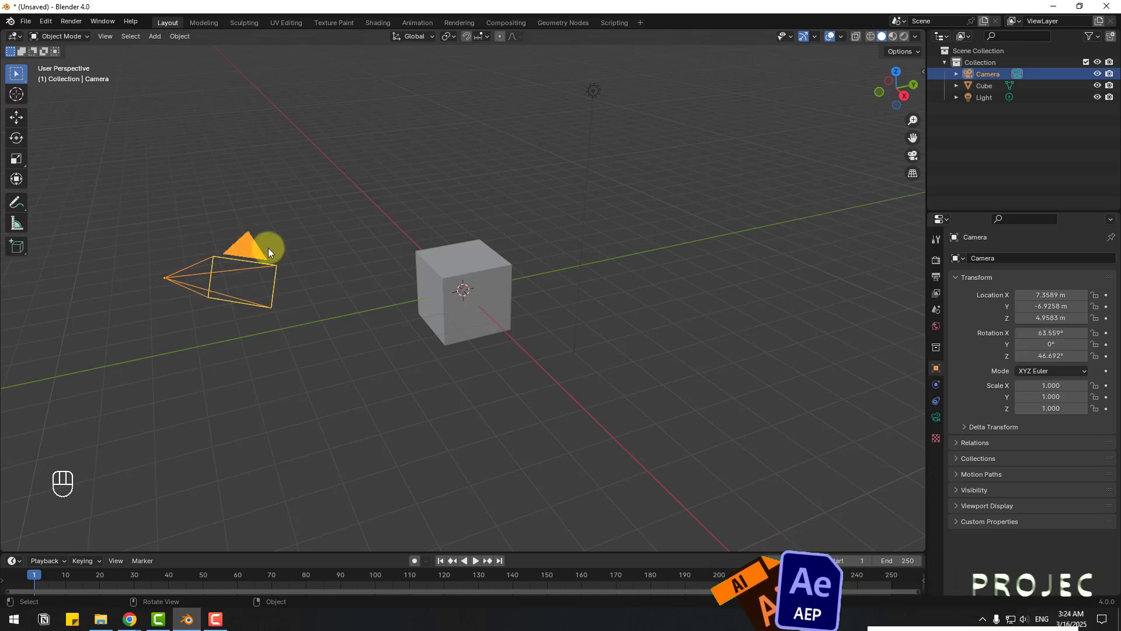
# - Delete the default camera, light and cube, then switch to Front Orthographic view
pyautogui.press('Delete')
pyautogui.click(594, 91)
pyautogui.press('Delete')
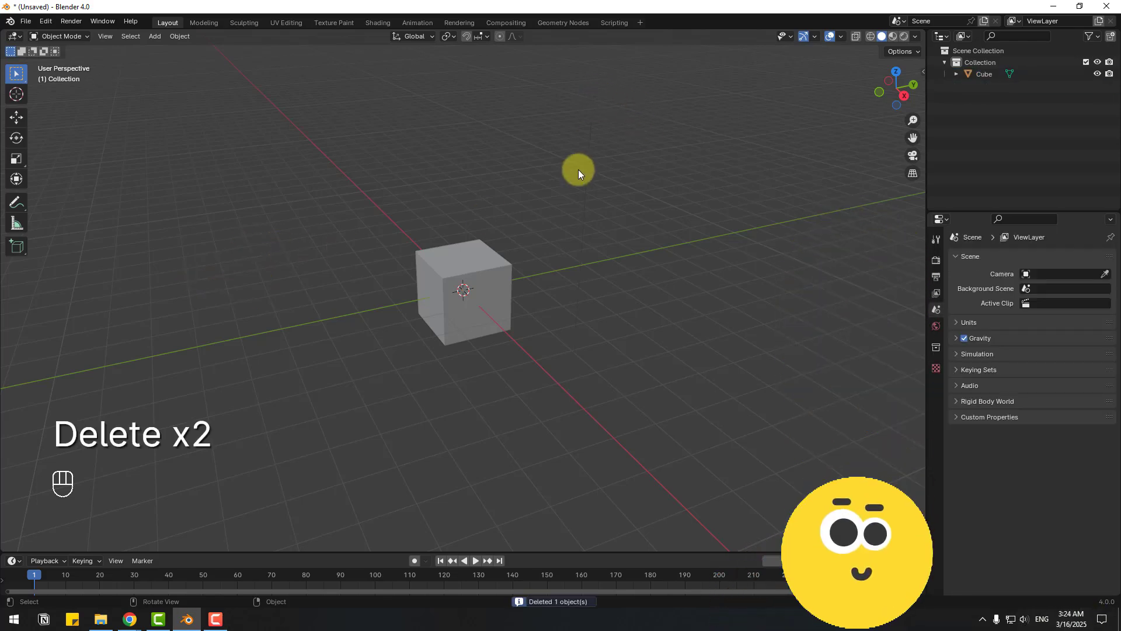
pyautogui.click(462, 263)
pyautogui.press('Delete')
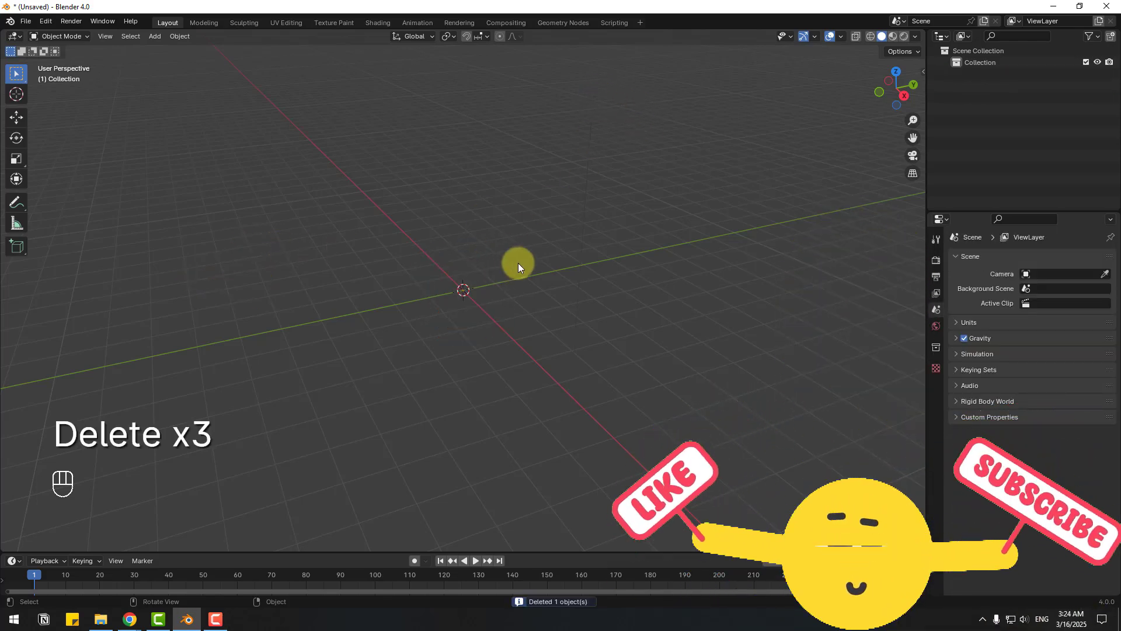
pyautogui.press('KP_1')
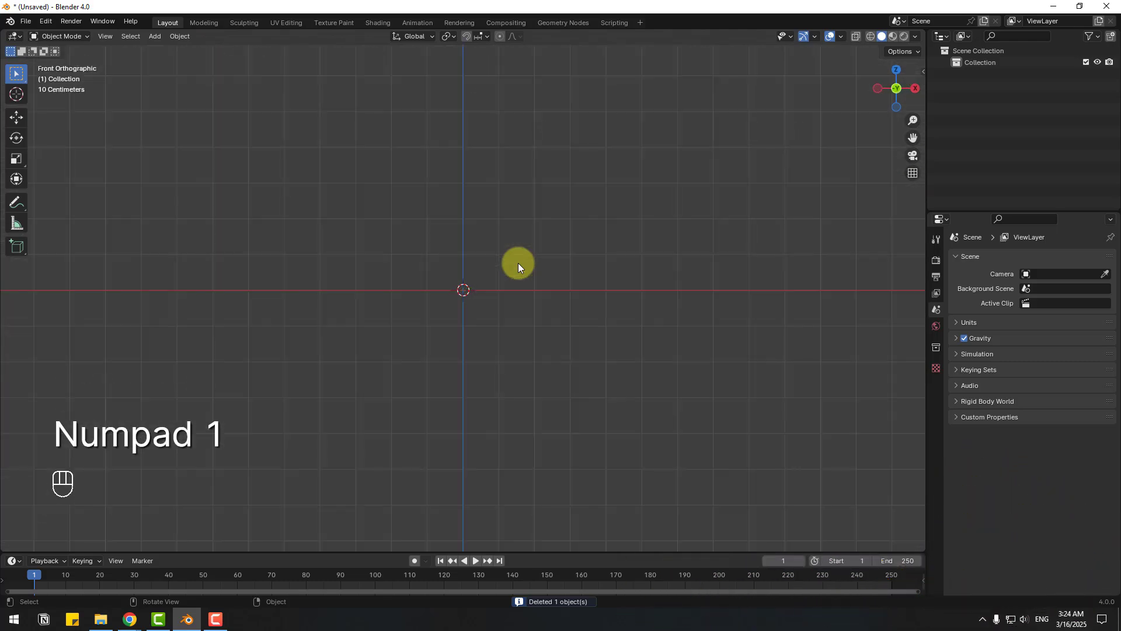
# - Load silver-button.jpg as a reference image facing the front view
pyautogui.click(156, 37)
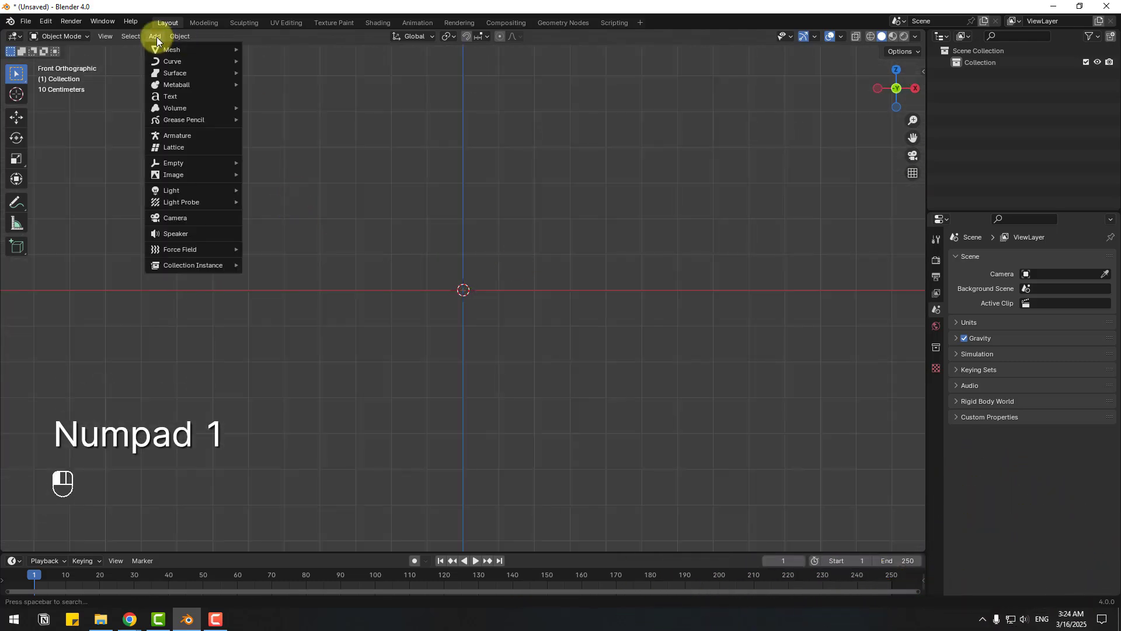
pyautogui.moveTo(223, 175)
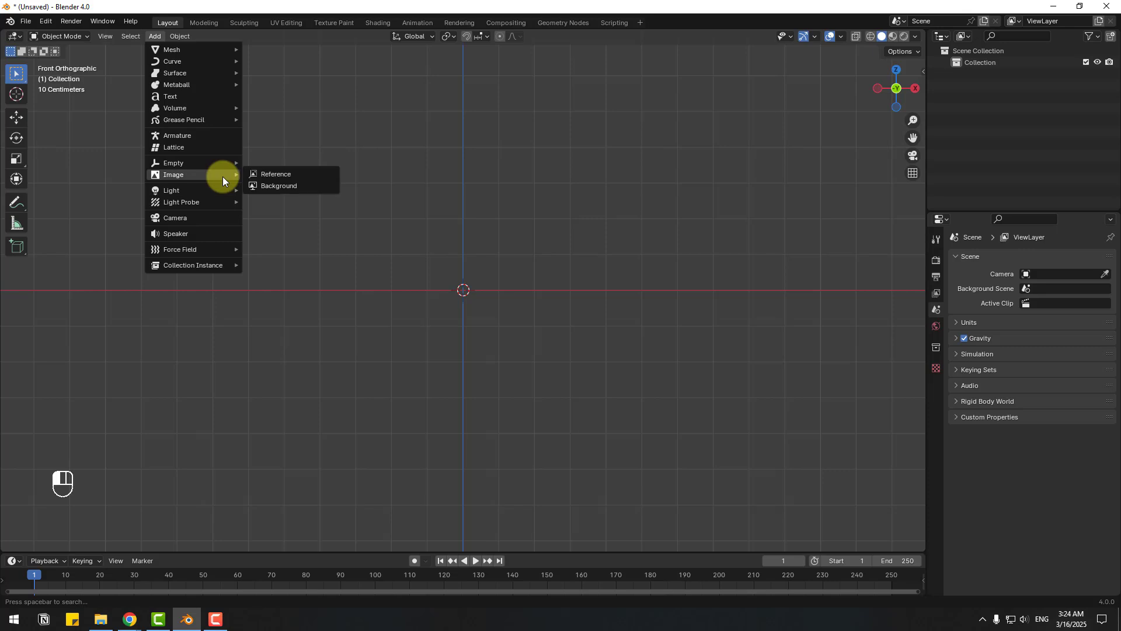
pyautogui.click(294, 174)
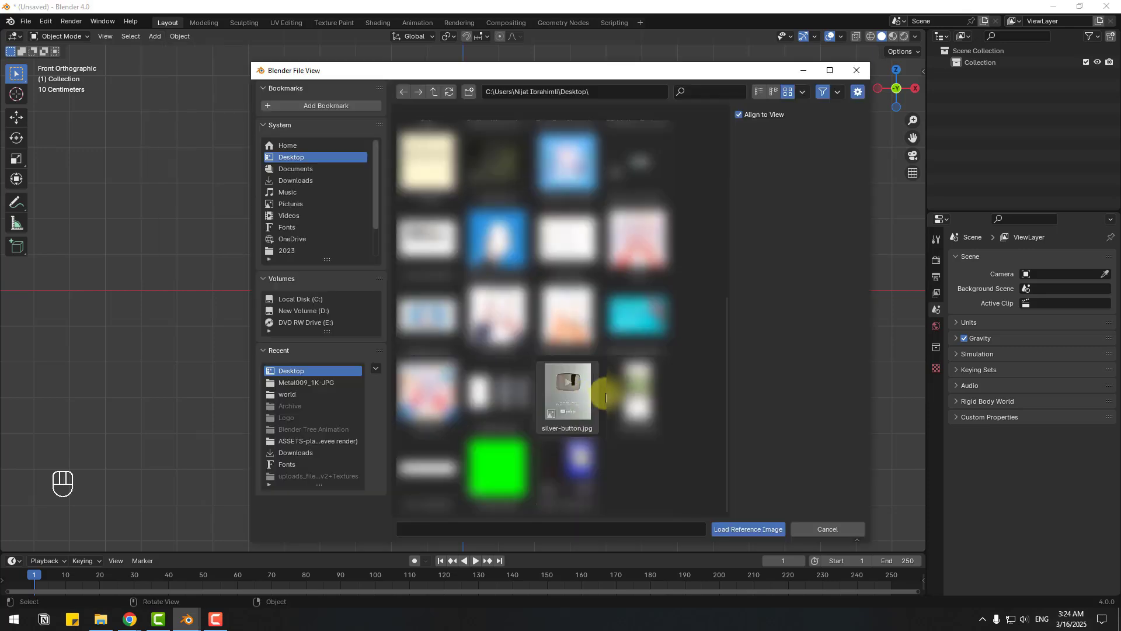
pyautogui.click(569, 388)
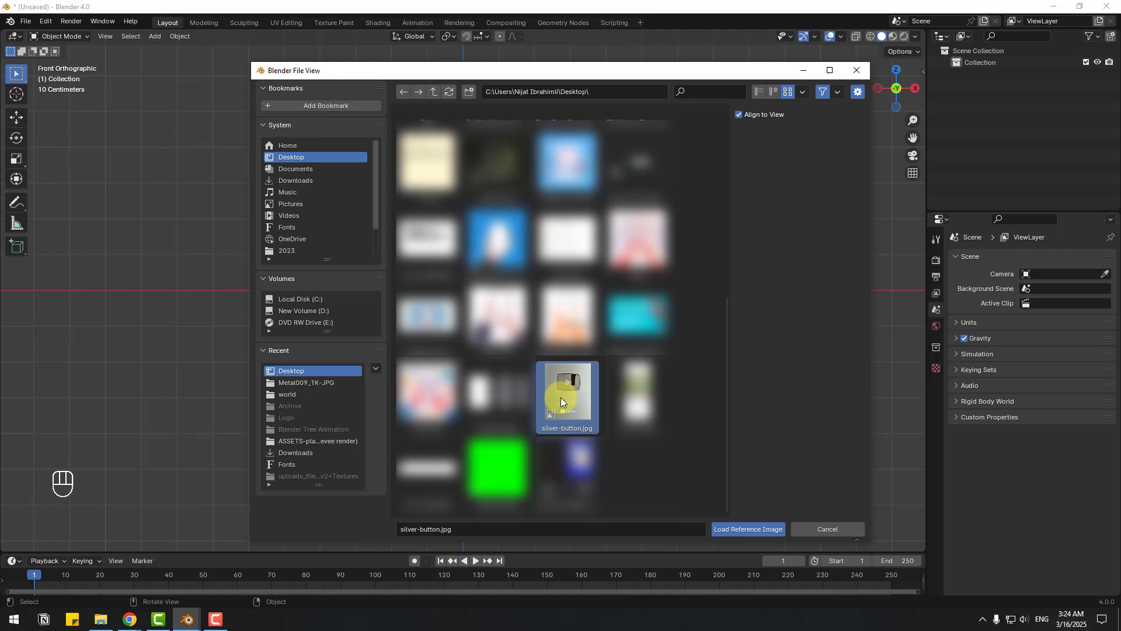
pyautogui.click(754, 529)
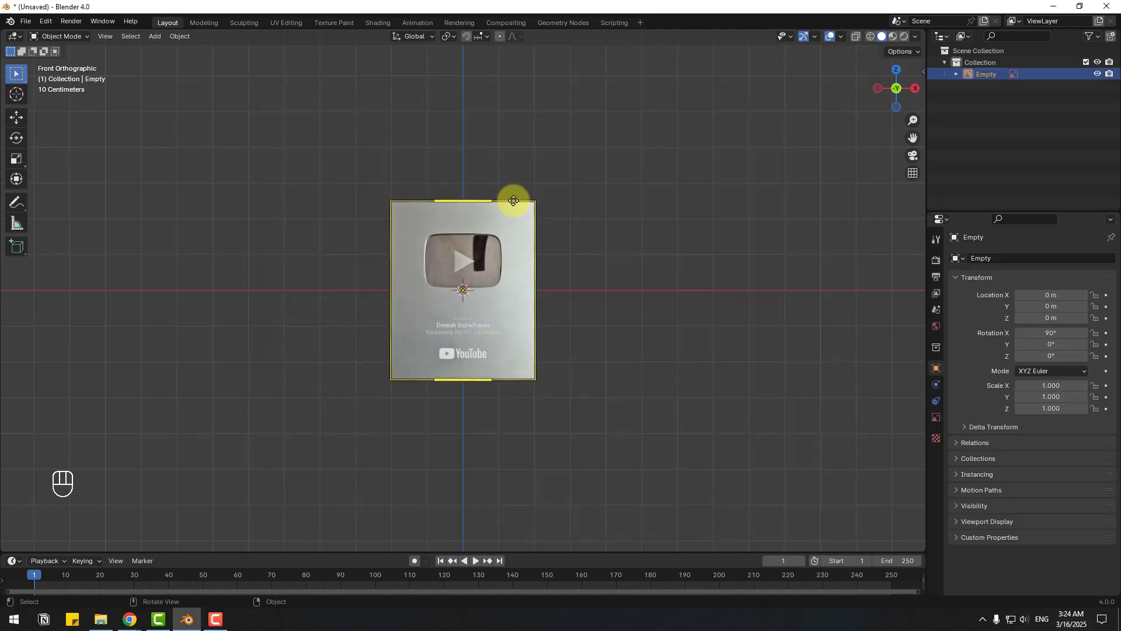
pyautogui.scroll(3, 530, 257)
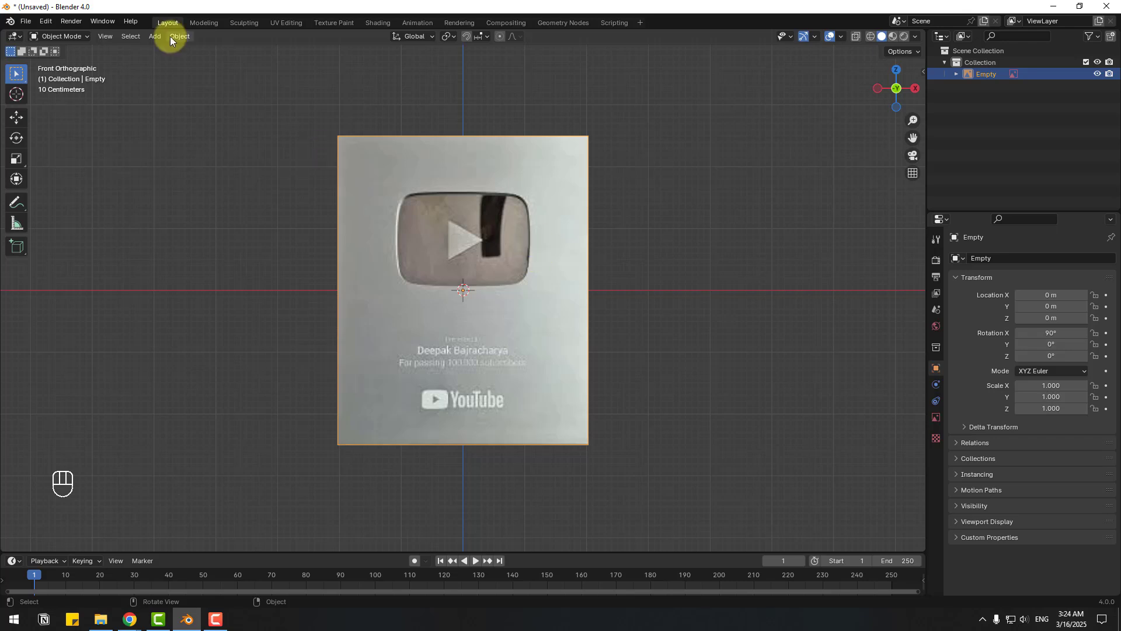
# - Add a cube at the origin and switch to wireframe shading
pyautogui.click(154, 37)
pyautogui.moveTo(157, 47)
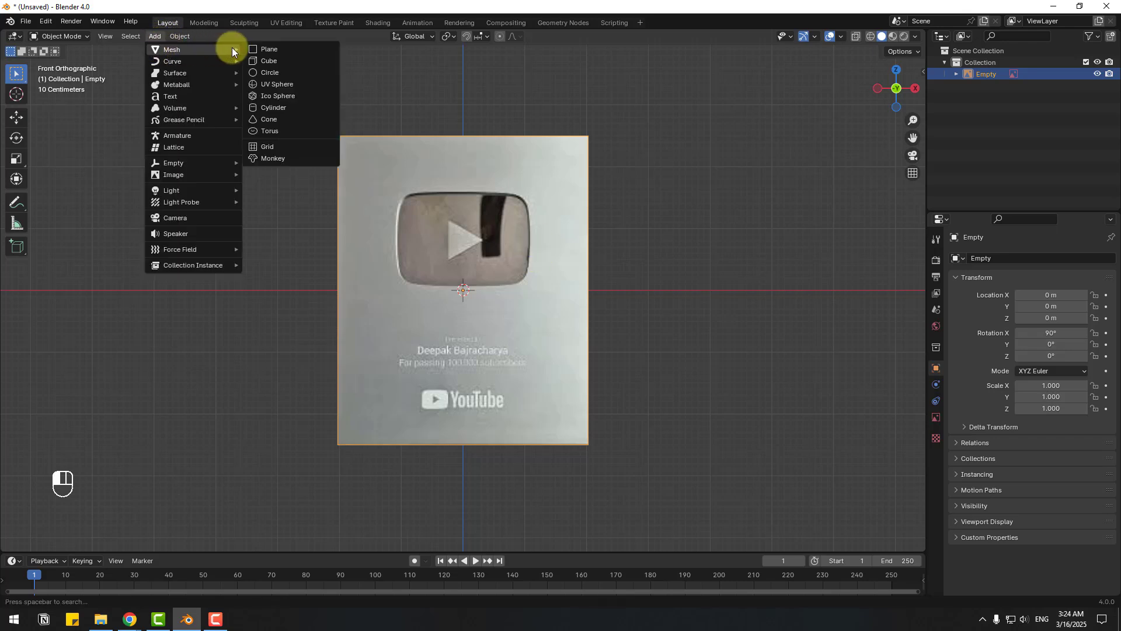
pyautogui.click(264, 60)
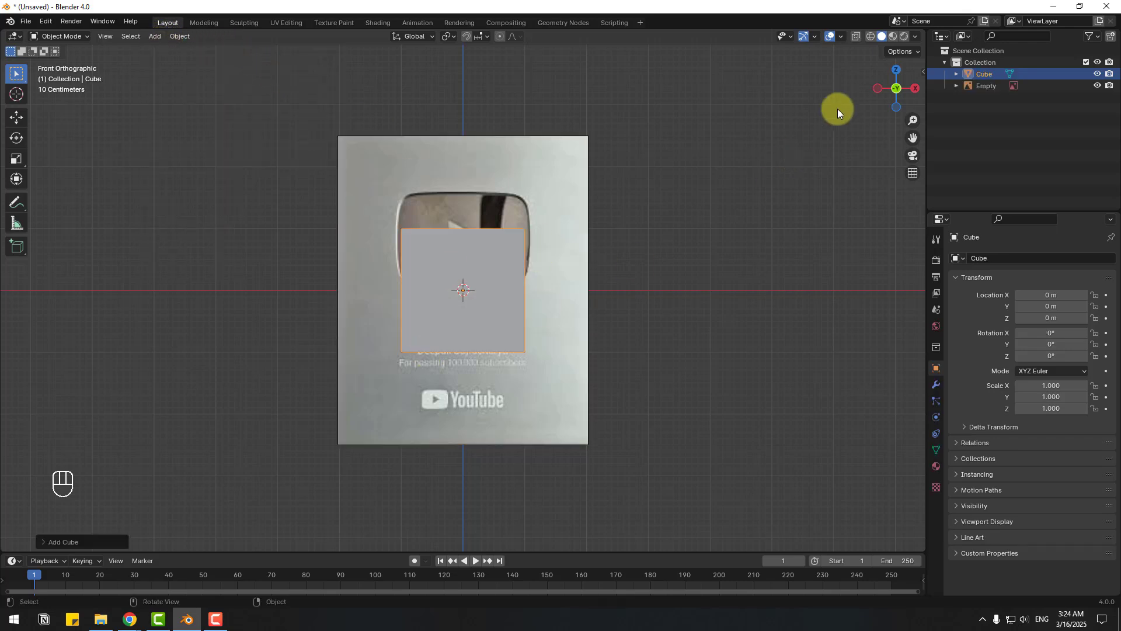
pyautogui.click(871, 37)
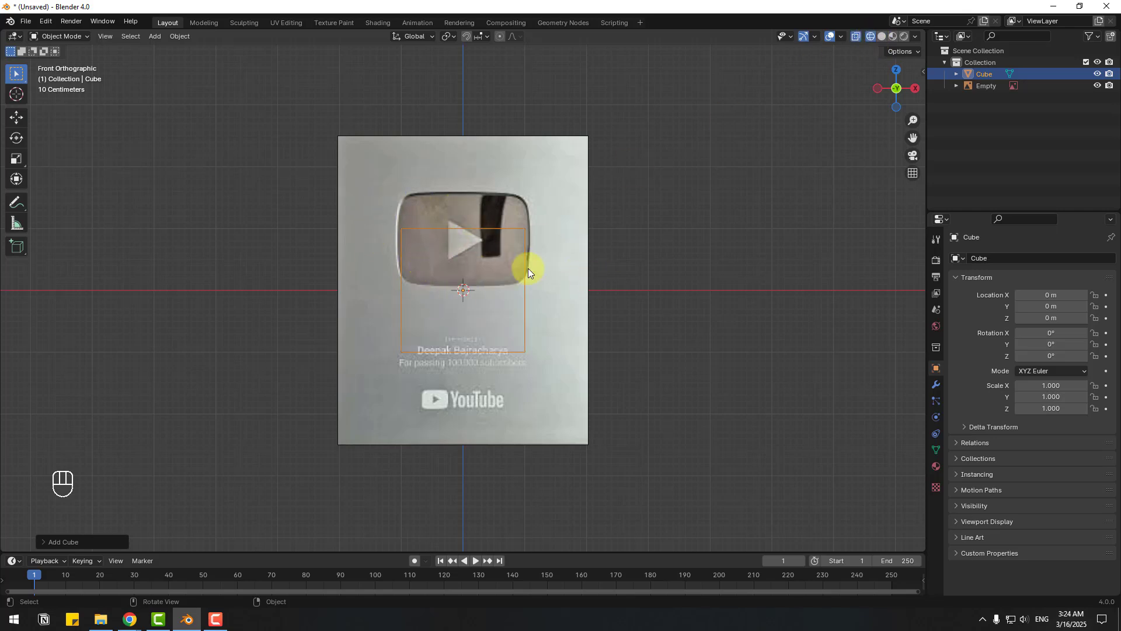
pyautogui.scroll(2, 404, 208)
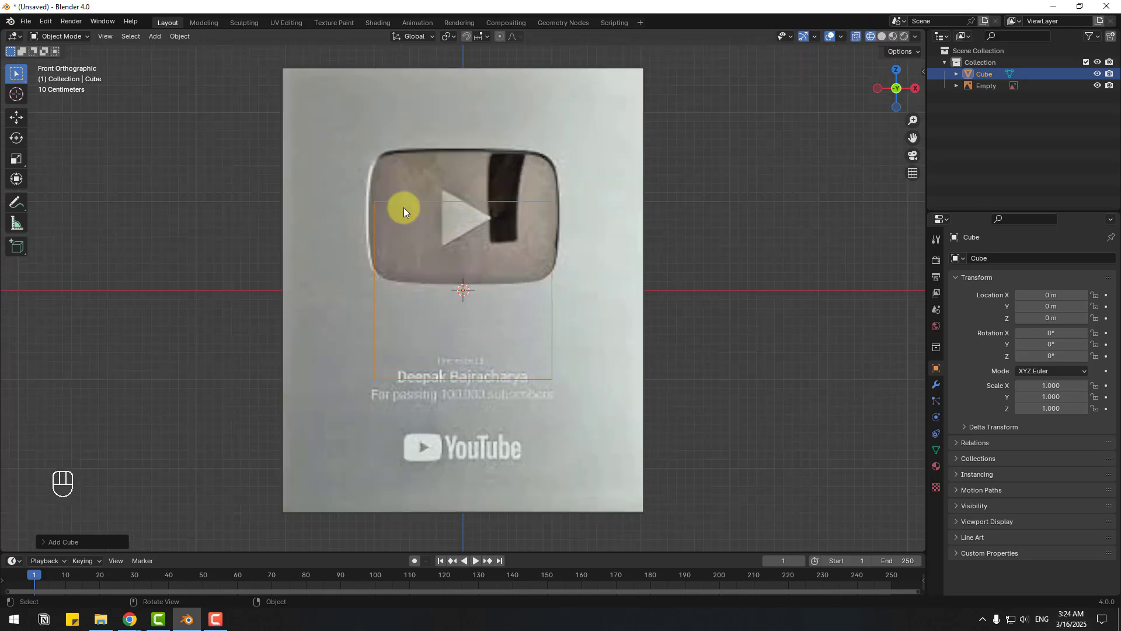
# - Scale the cube to fit the plaque: X 2.029, Z 2.490, Y 0.149
pyautogui.click(18, 160)
pyautogui.moveTo(509, 290); pyautogui.dragTo(563, 282)
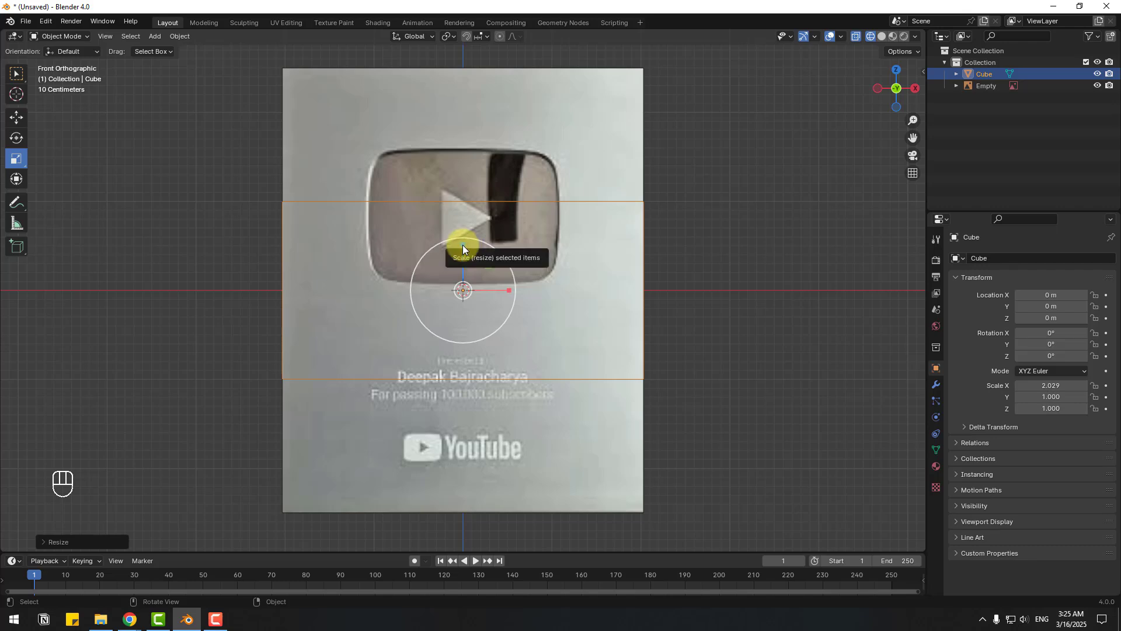
pyautogui.moveTo(463, 245); pyautogui.dragTo(468, 169)
pyautogui.moveTo(678, 118); pyautogui.dragTo(771, 152, button='middle')
pyautogui.moveTo(435, 289); pyautogui.dragTo(467, 283)
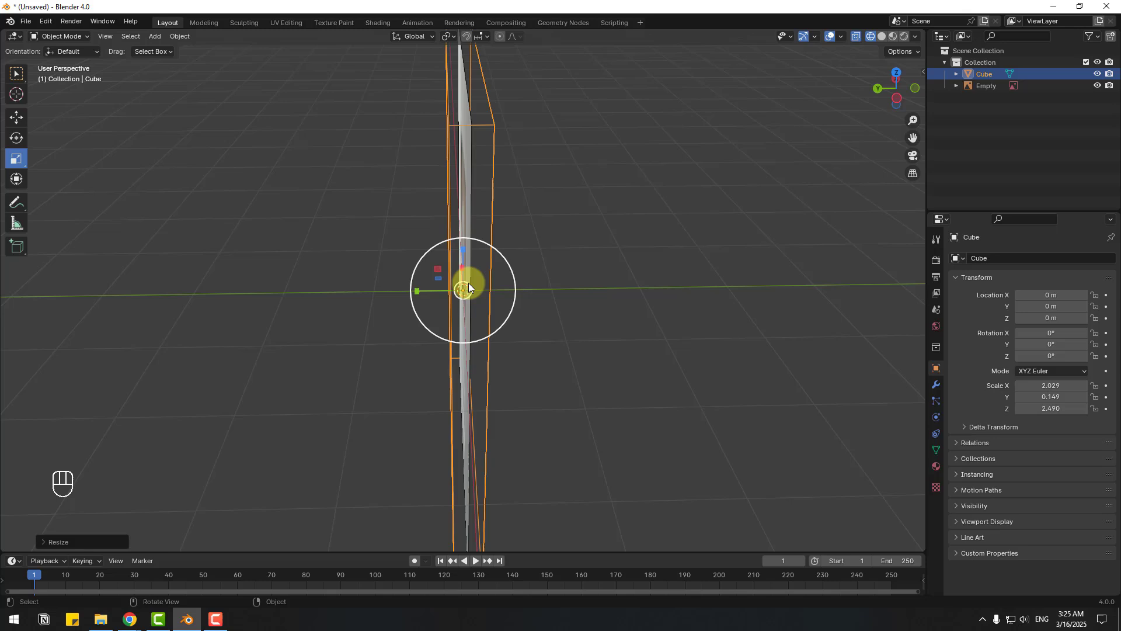
# - In solid shading, move the slab off the photo and thin it to Y scale 0.105
pyautogui.click(877, 37)
pyautogui.moveTo(737, 169)
pyautogui.mouseDown(button='middle')
pyautogui.moveTo(665, 250)
pyautogui.moveTo(350, 199)
pyautogui.mouseUp(button='middle')
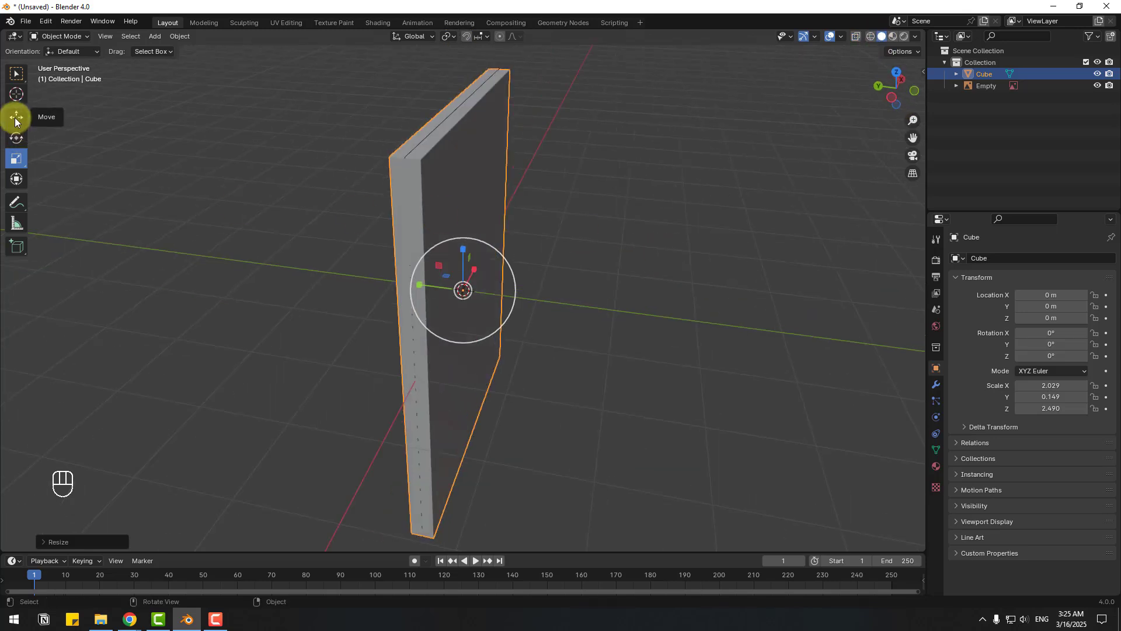
pyautogui.click(15, 118)
pyautogui.moveTo(419, 283); pyautogui.dragTo(296, 267)
pyautogui.moveTo(115, 181); pyautogui.dragTo(57, 170, button='middle')
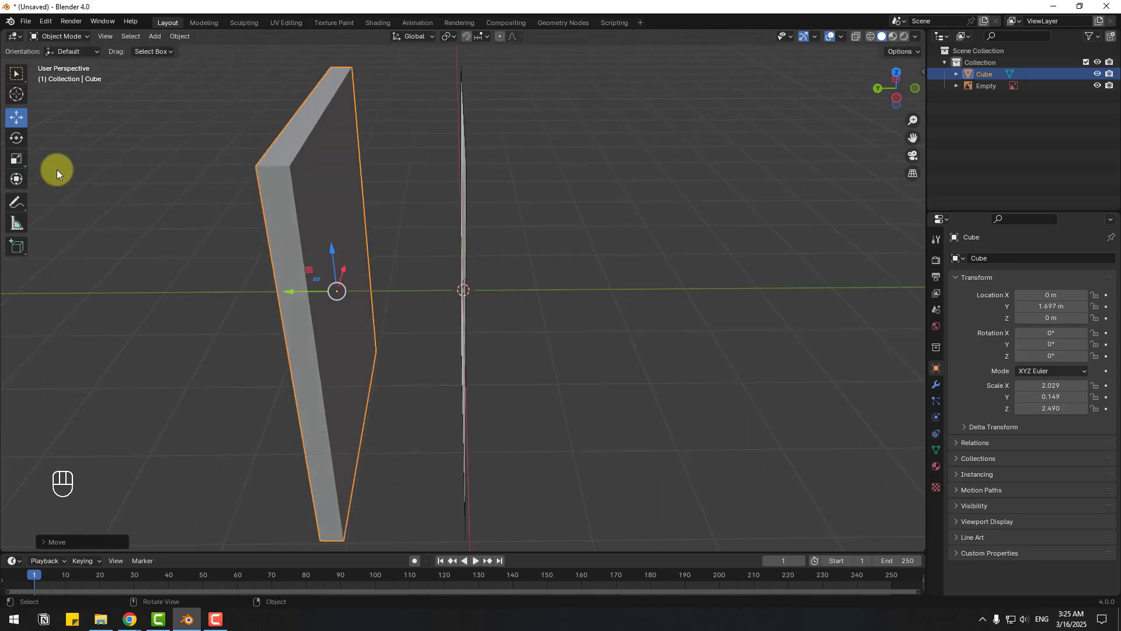
pyautogui.click(16, 158)
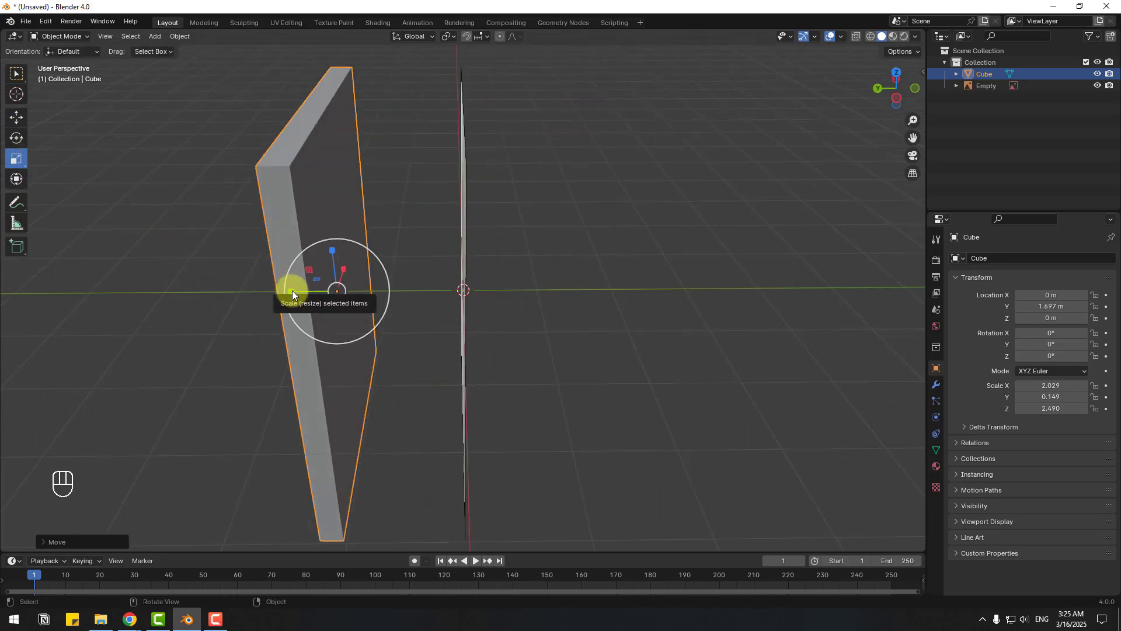
pyautogui.moveTo(292, 290); pyautogui.dragTo(305, 292)
pyautogui.click(213, 274)
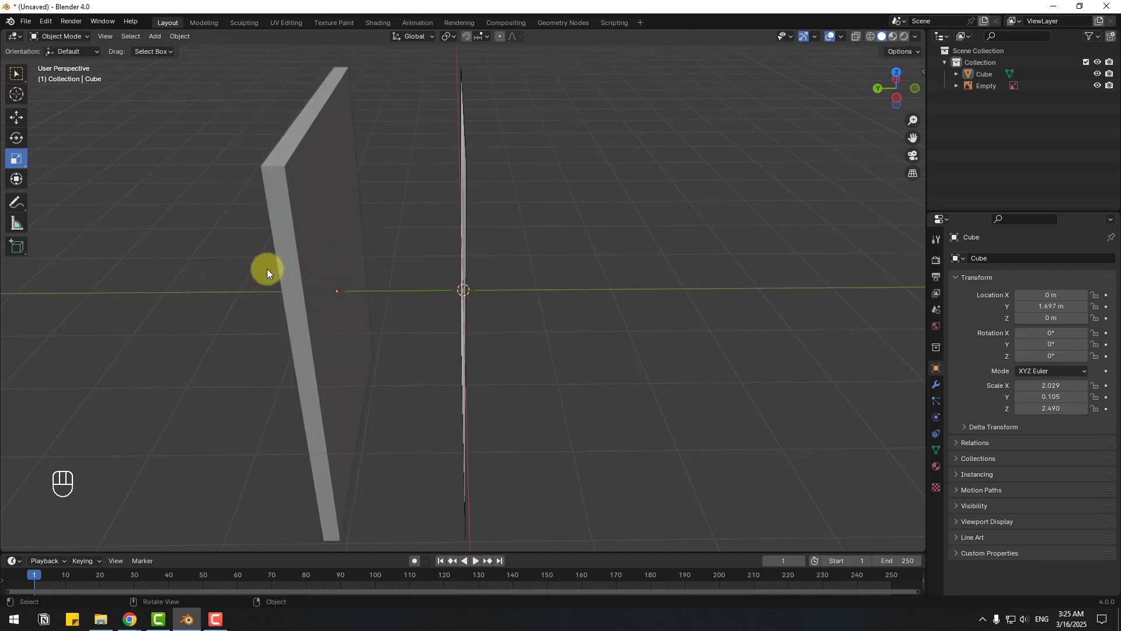
# - Apply the slab's scale with Ctrl+A
pyautogui.moveTo(268, 269); pyautogui.dragTo(192, 208, button='middle')
pyautogui.press('ctrl')
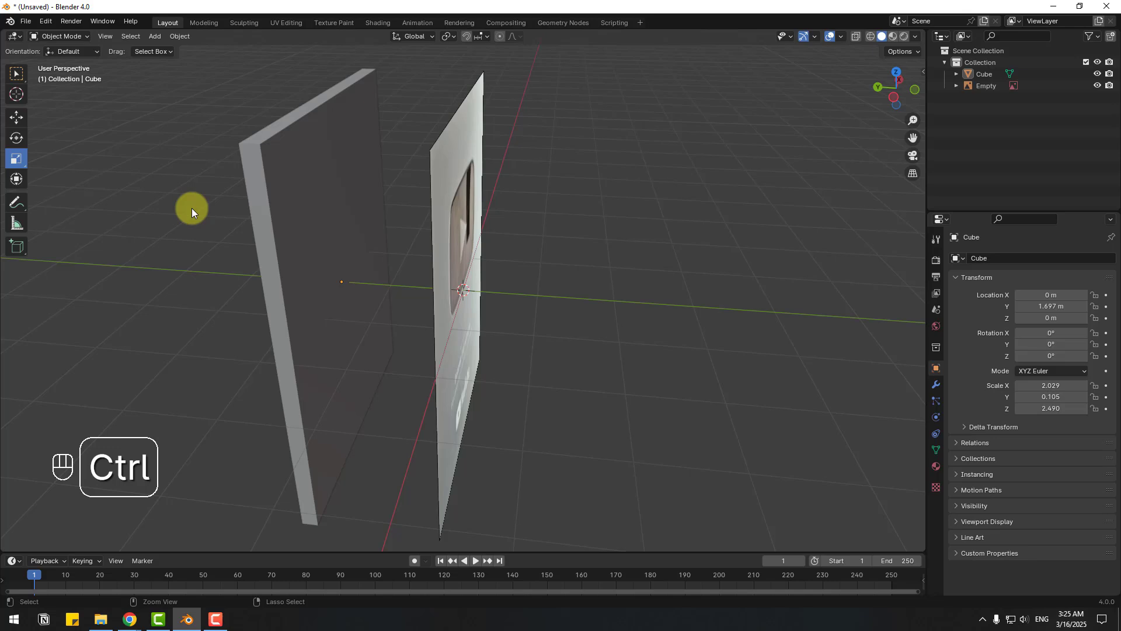
pyautogui.hotkey('ctrl', 'a')
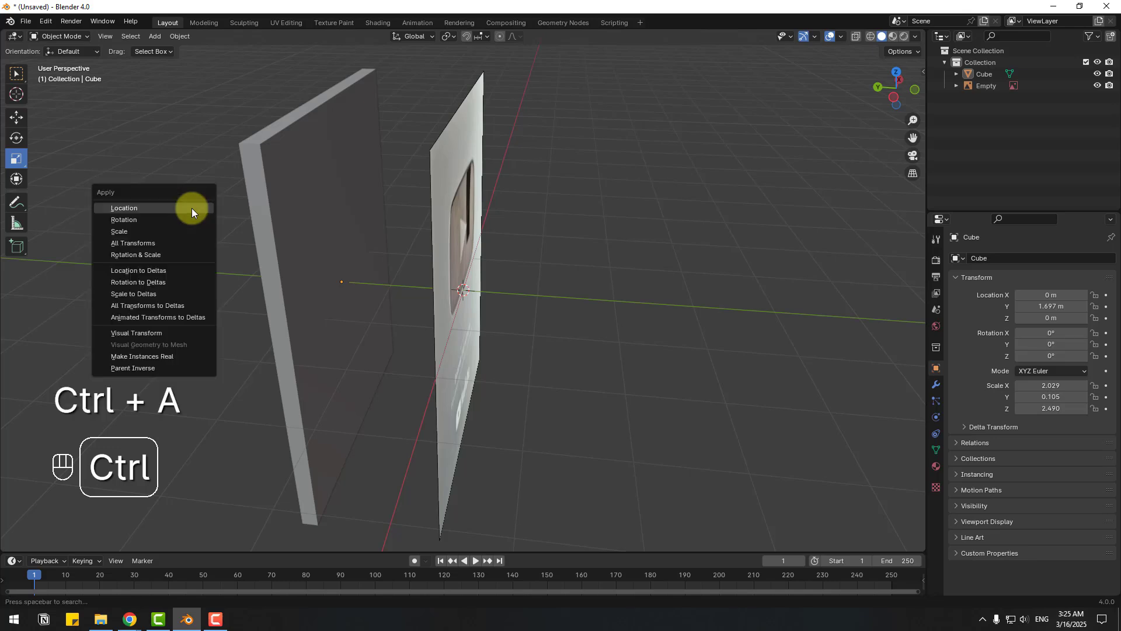
pyautogui.click(117, 231)
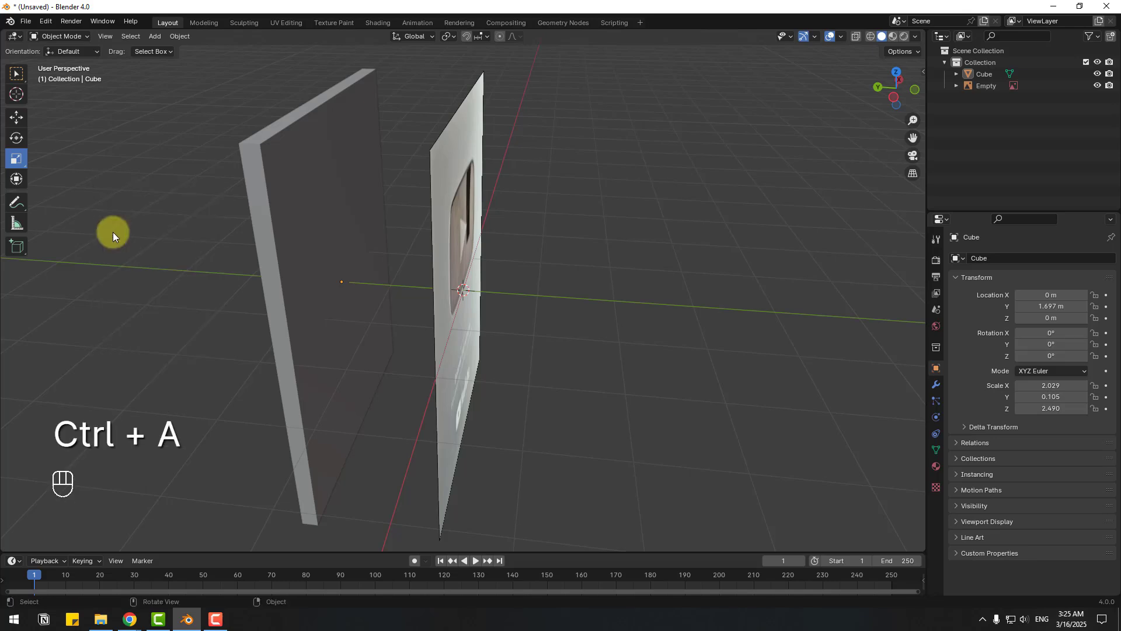
# - Move the slab back to Y −0.347 m behind the photo, enable X-ray, and view from front
pyautogui.click(17, 116)
pyautogui.click(303, 260)
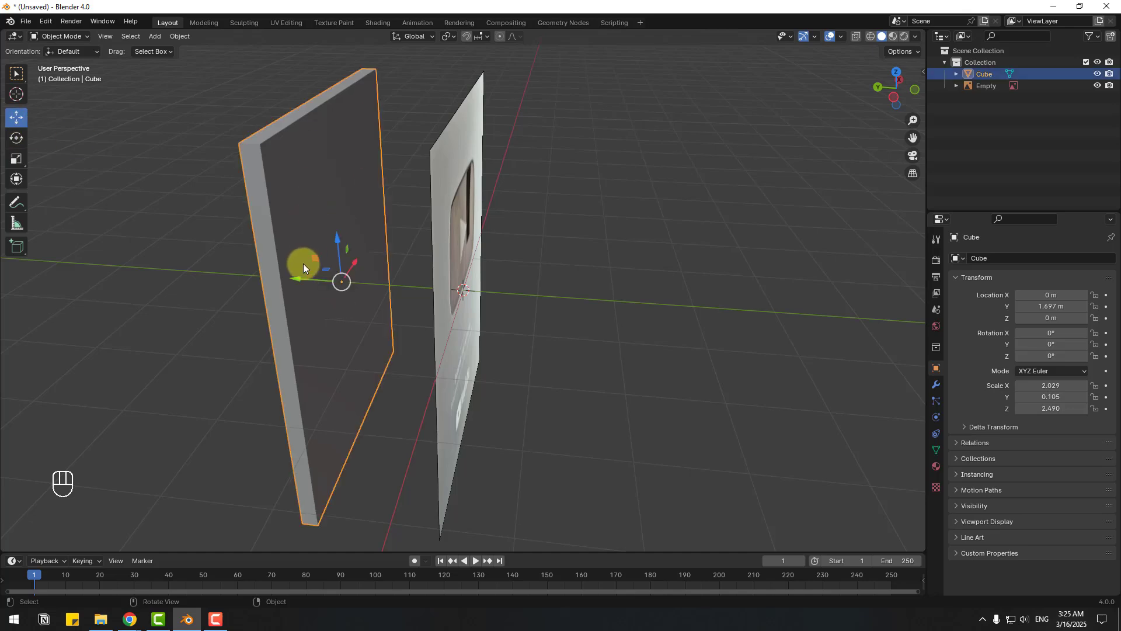
pyautogui.moveTo(300, 278); pyautogui.dragTo(452, 280)
pyautogui.moveTo(507, 270); pyautogui.dragTo(807, 144, button='middle')
pyautogui.click(860, 34)
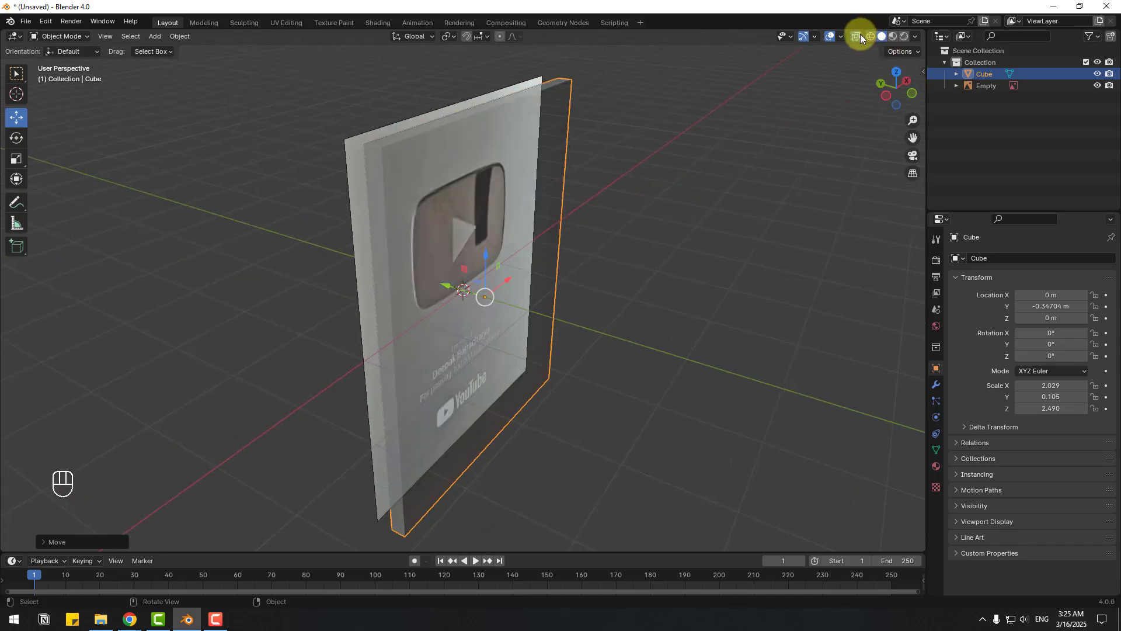
pyautogui.moveTo(524, 264); pyautogui.dragTo(716, 227, button='middle')
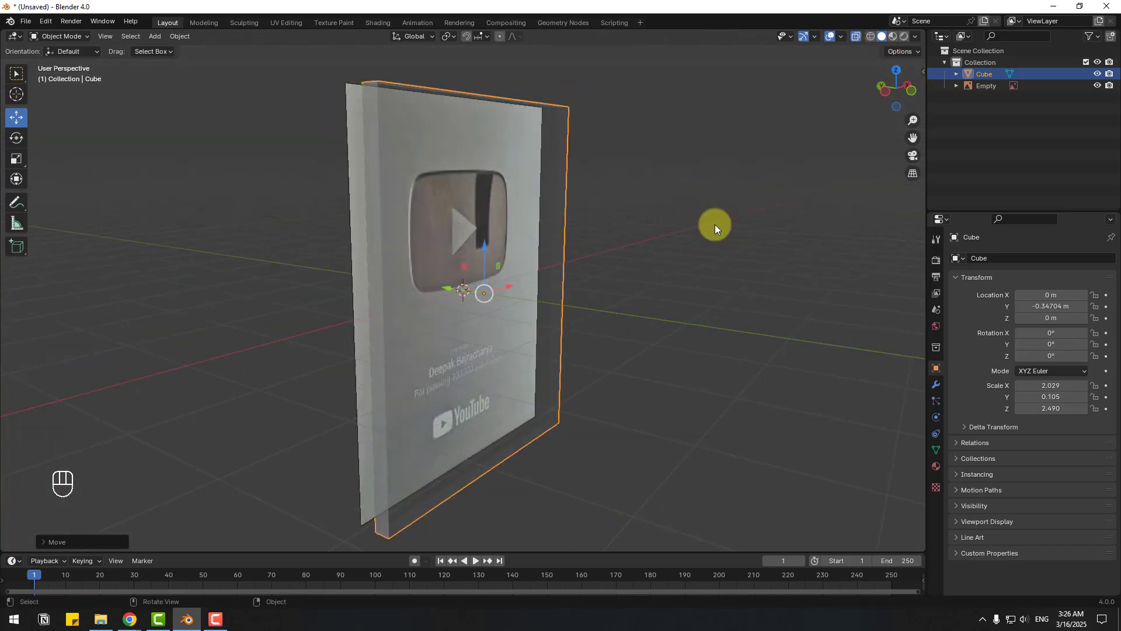
pyautogui.press('KP_1')
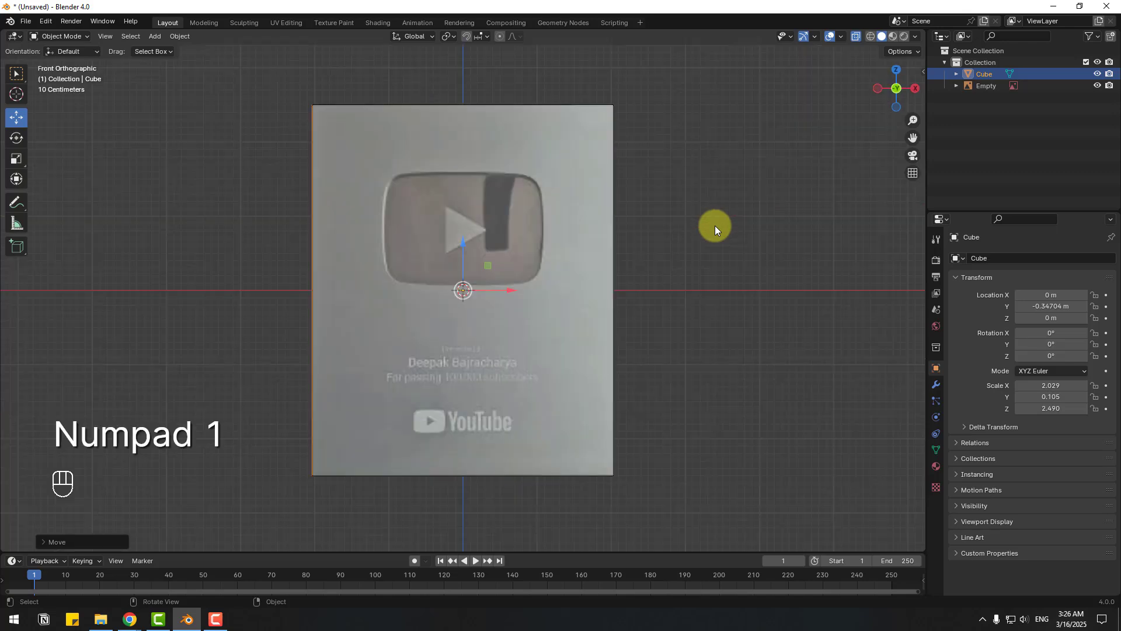
# - Enter Edit Mode on the slab with edge selection
pyautogui.click(64, 36)
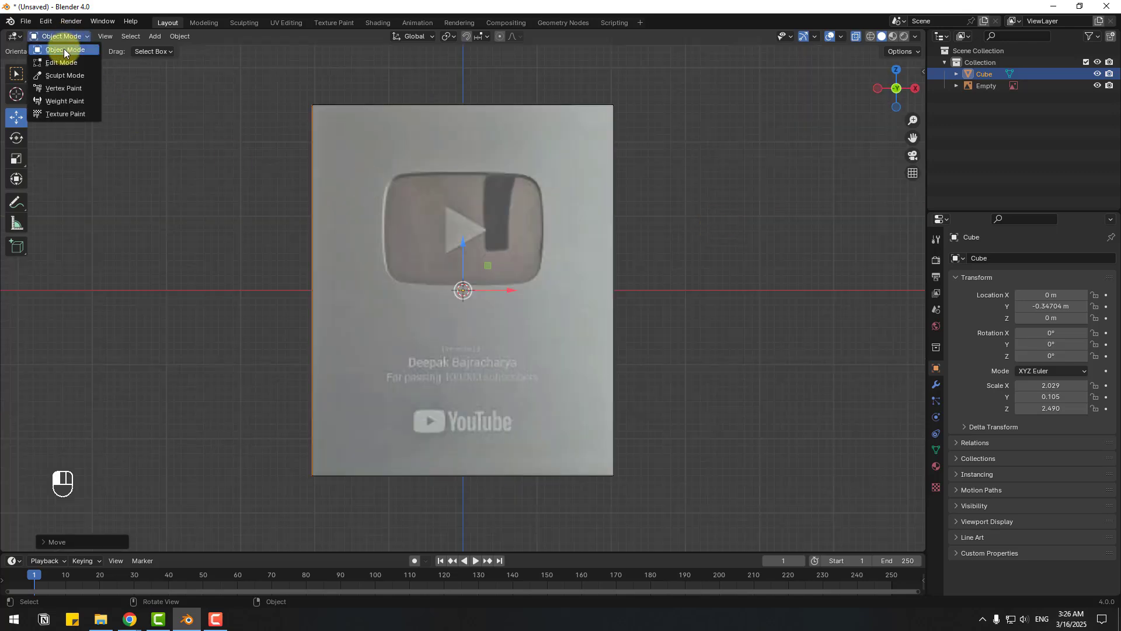
pyautogui.click(62, 63)
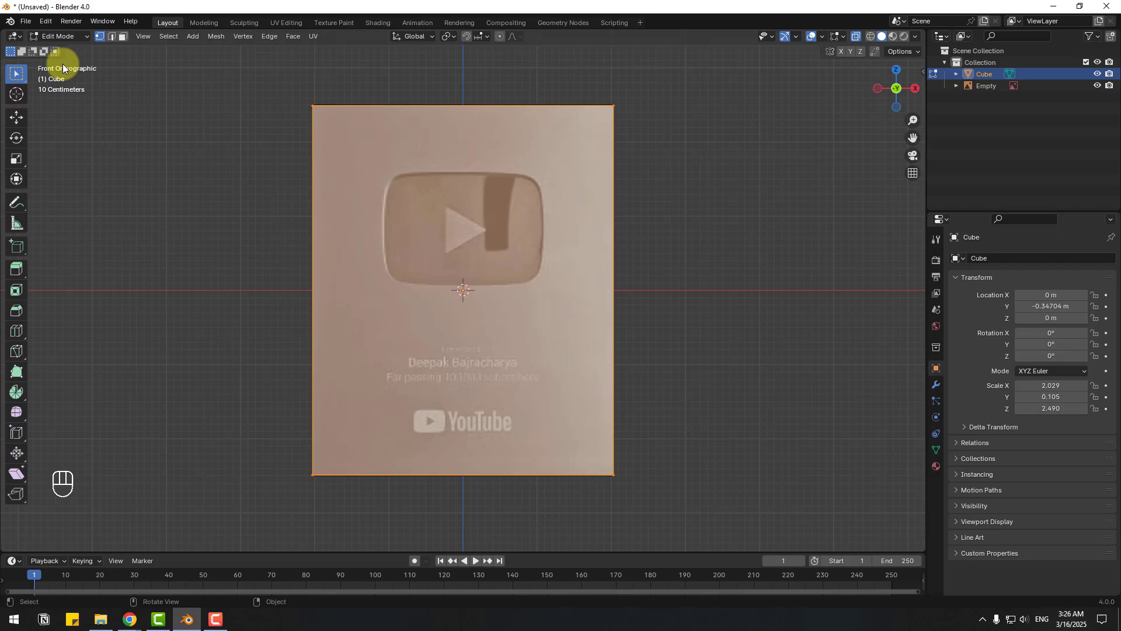
pyautogui.click(115, 38)
pyautogui.press('Escape')
pyautogui.hotkey('ctrl', 'z')
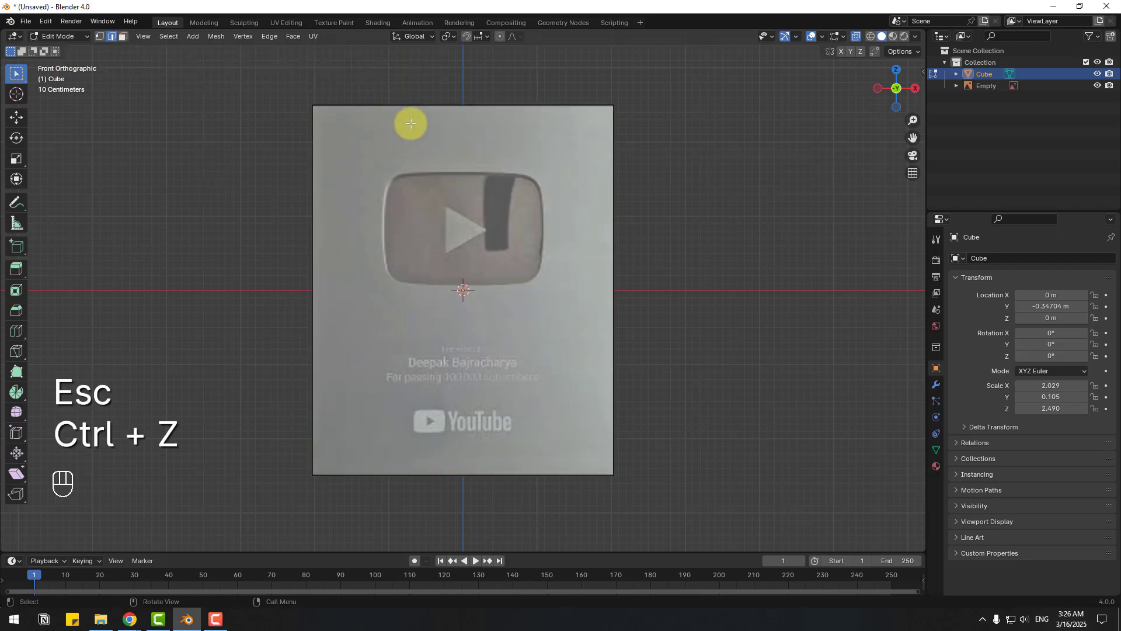
# - Add two vertical loop cuts at the play button's left and right edges
pyautogui.hotkey('ctrl', 'r')
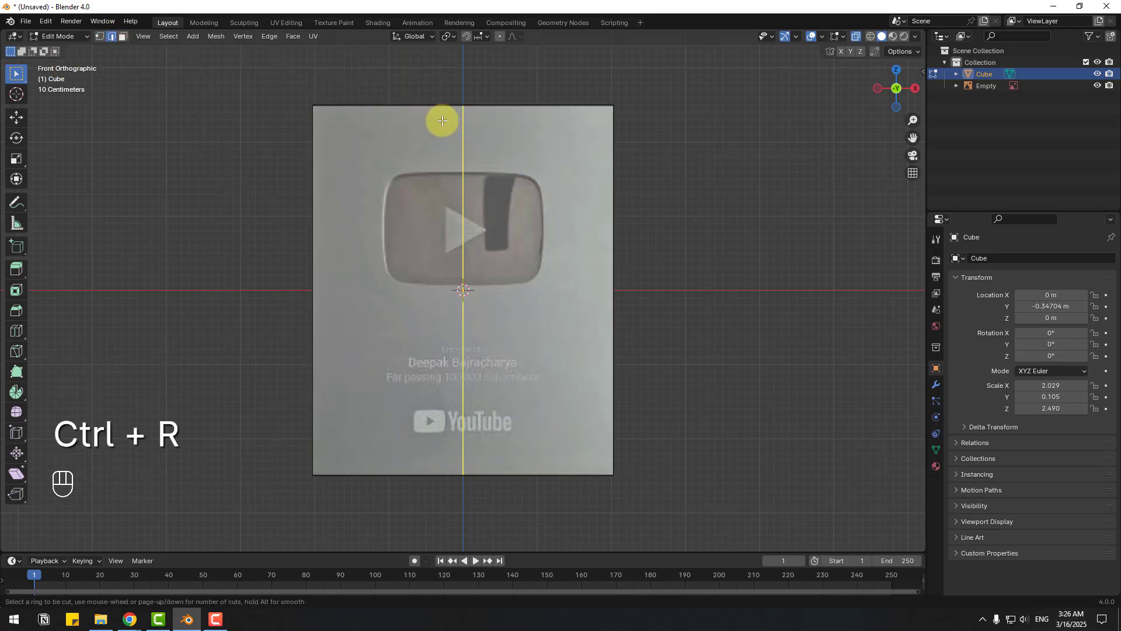
pyautogui.click(463, 124)
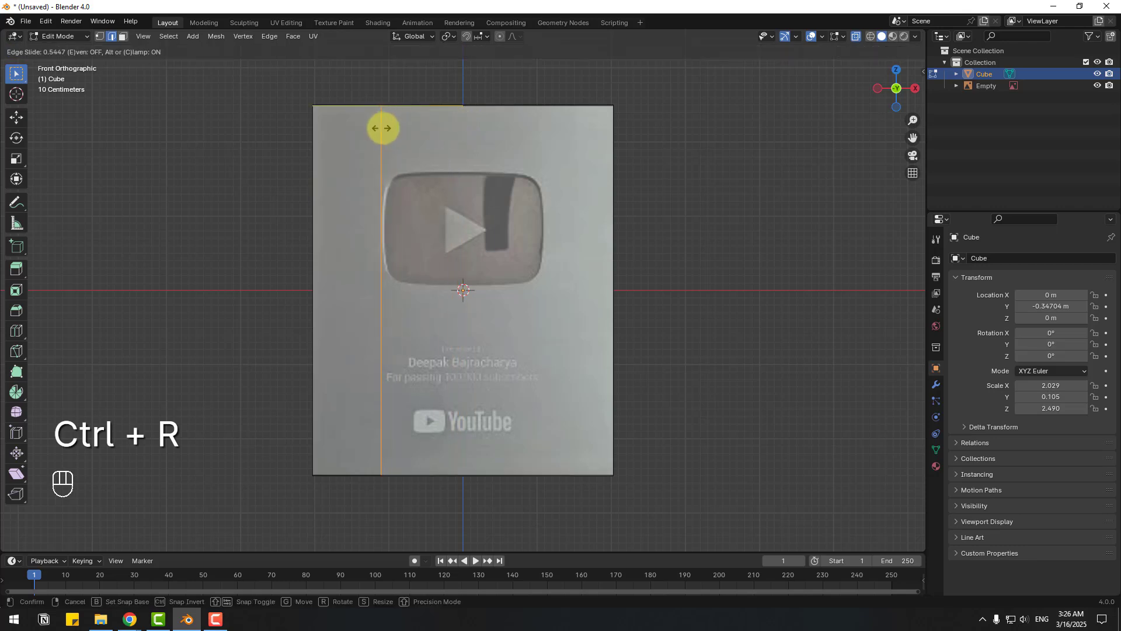
pyautogui.press('Return')
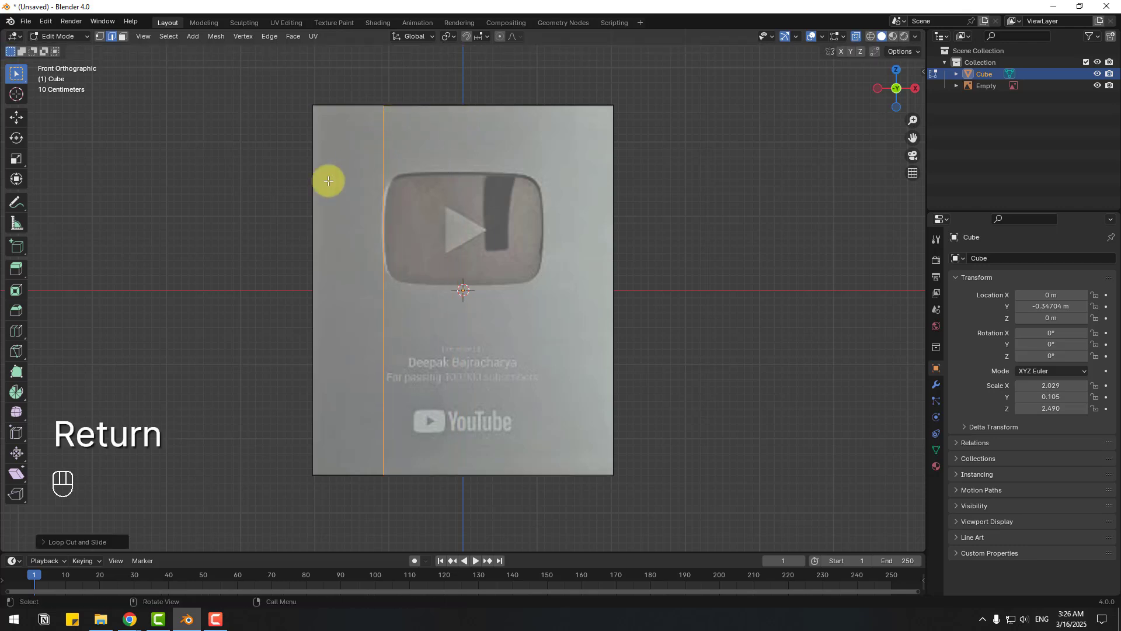
pyautogui.hotkey('ctrl', 'r')
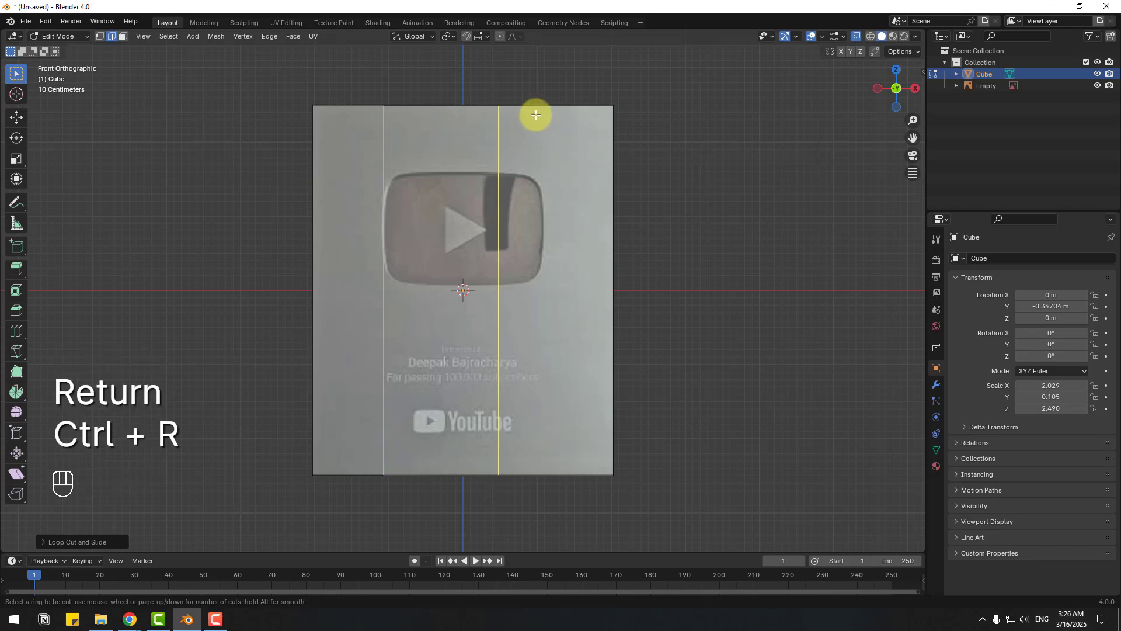
pyautogui.click(503, 121)
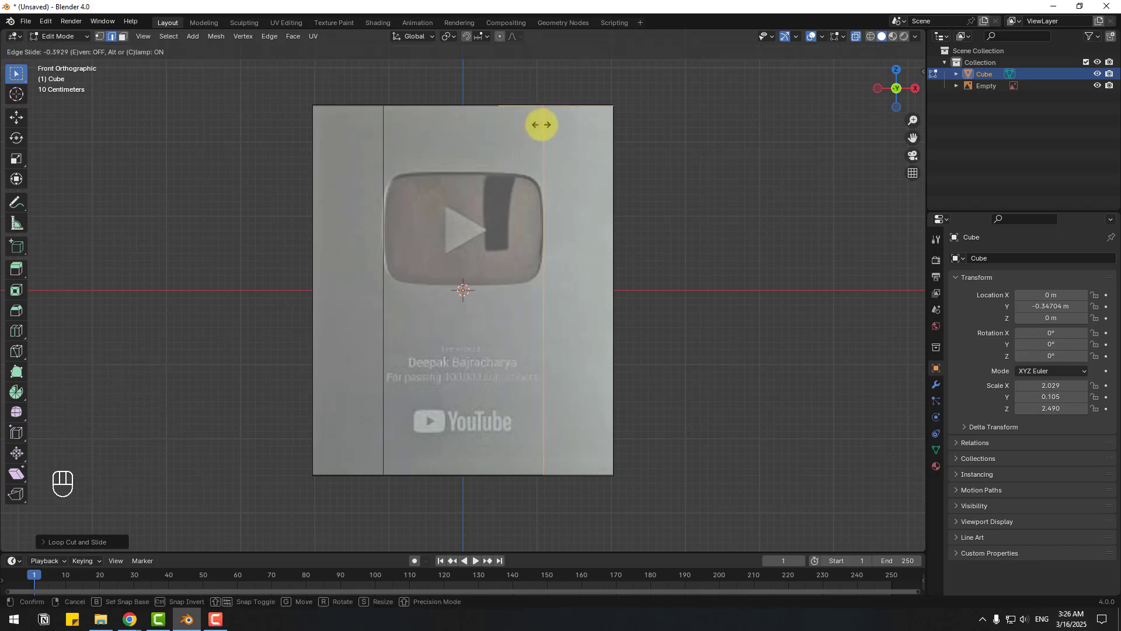
pyautogui.press('Return')
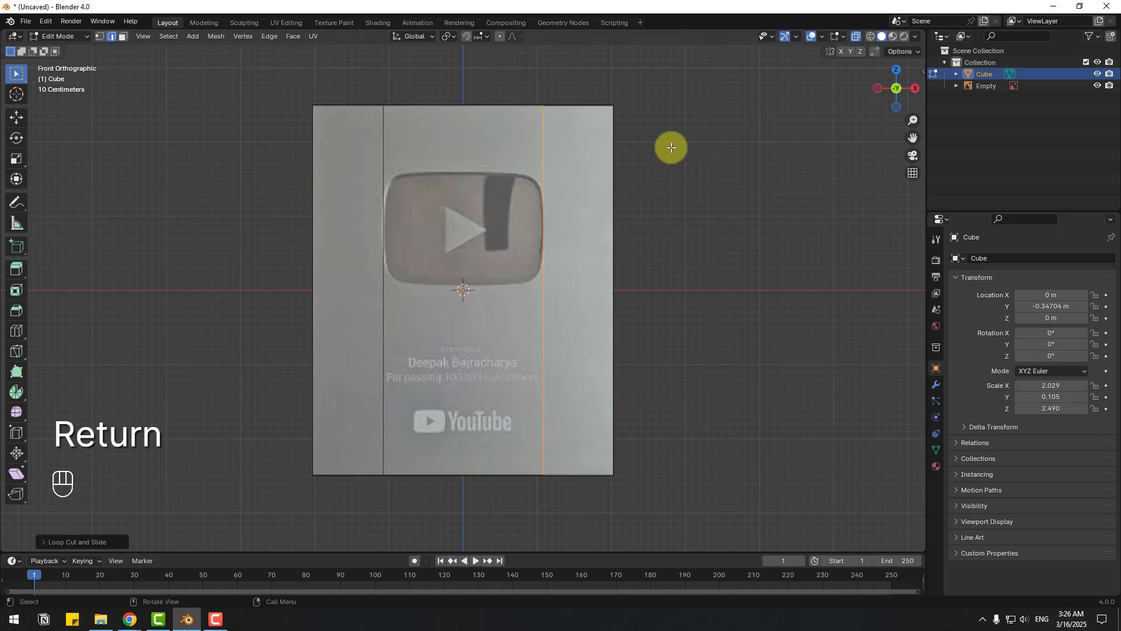
# - Add two horizontal loop cuts at the play button's top and bottom edges
pyautogui.press('ctrl')
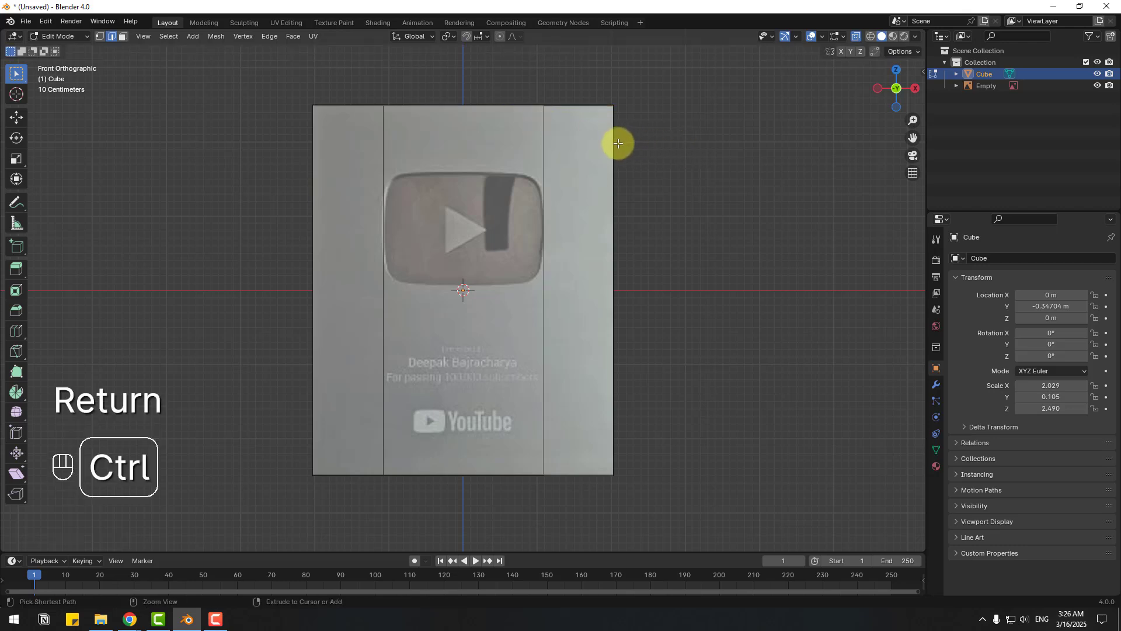
pyautogui.hotkey('ctrl', 'r')
pyautogui.click(508, 290)
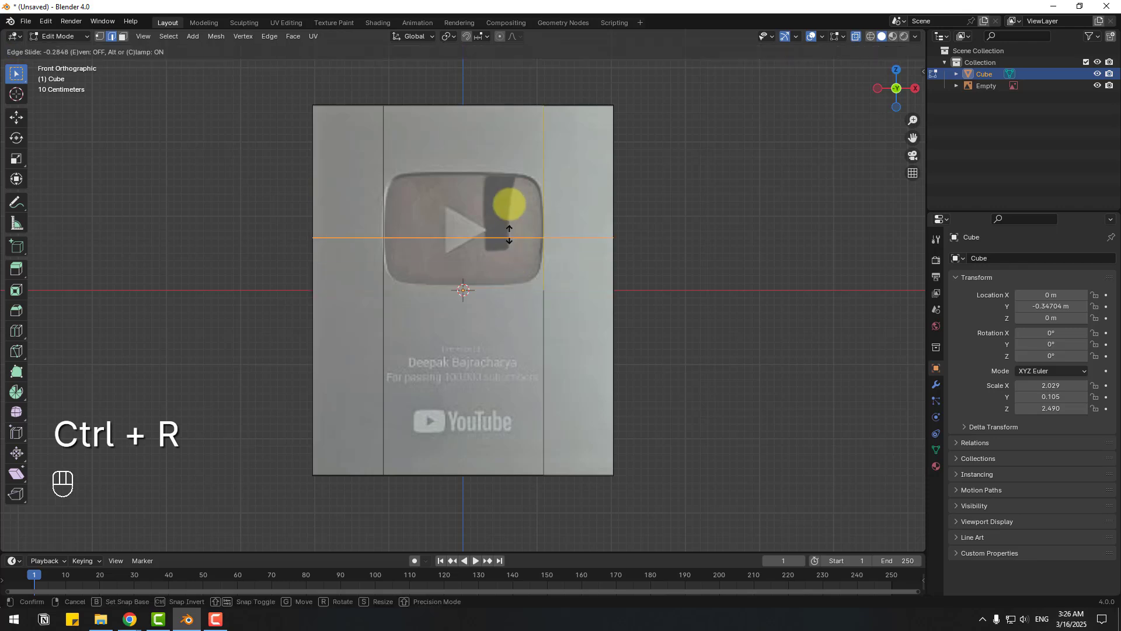
pyautogui.moveTo(509, 233); pyautogui.dragTo(508, 171)
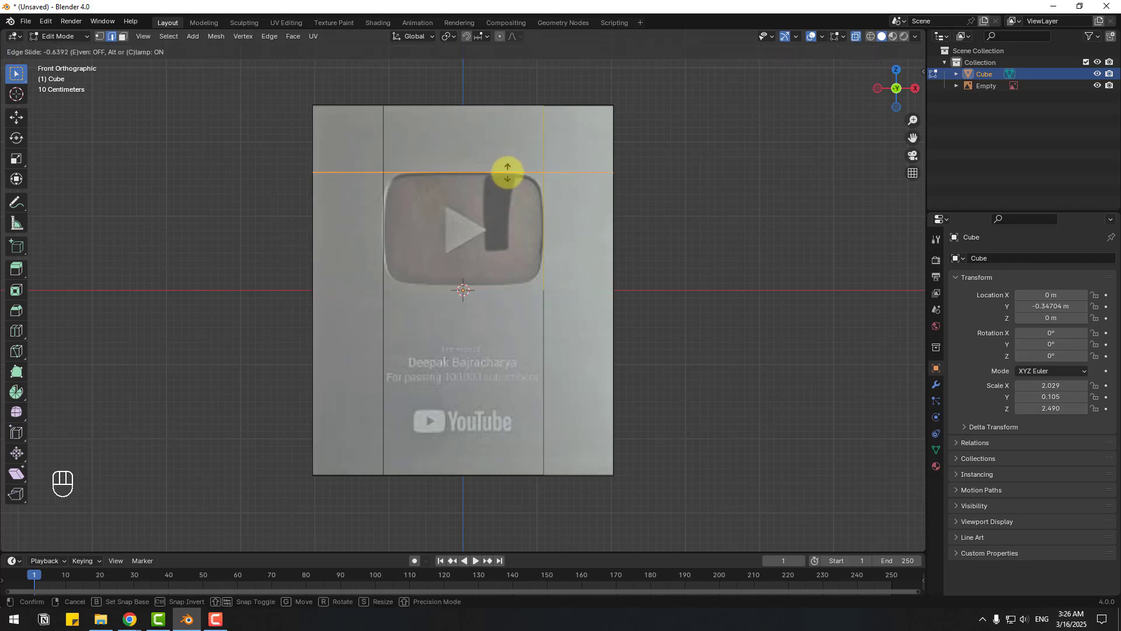
pyautogui.press('Return')
pyautogui.hotkey('ctrl', 'r')
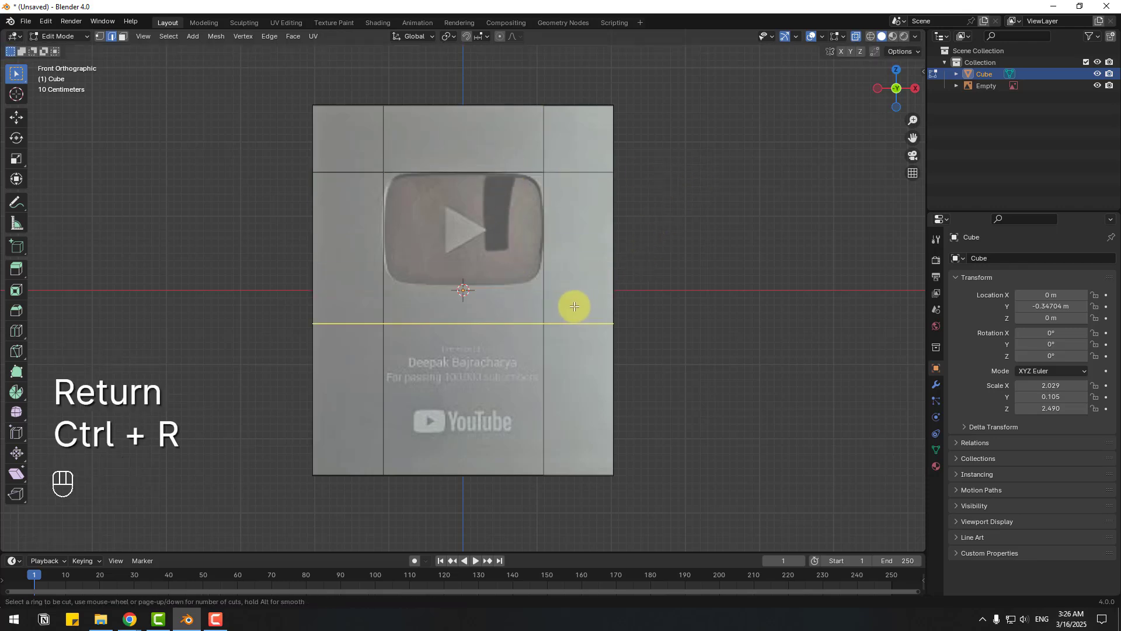
pyautogui.moveTo(543, 323); pyautogui.dragTo(554, 285)
pyautogui.press('Return')
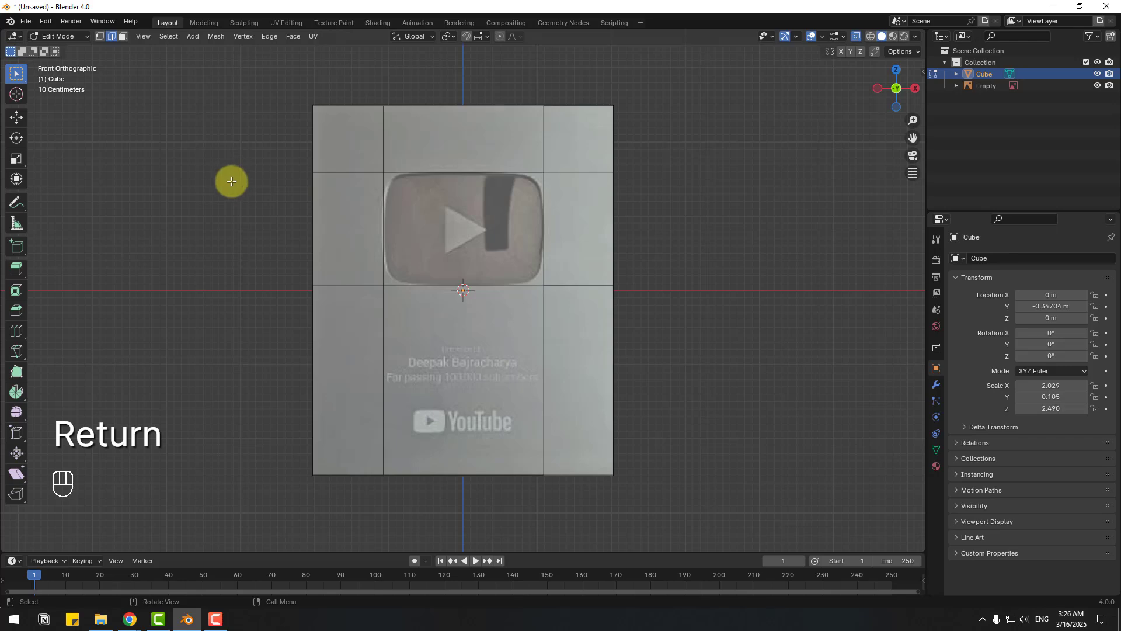
pyautogui.moveTo(231, 181); pyautogui.dragTo(363, 200, button='middle')
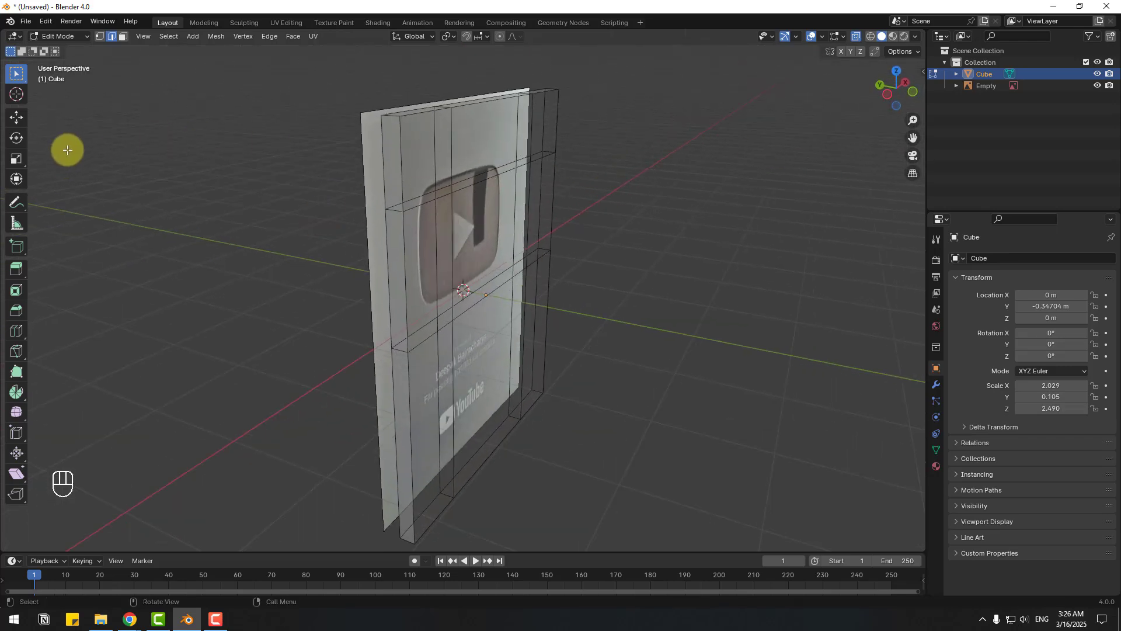
# - Turn off X-ray and select the face framed around the play button
pyautogui.click(16, 117)
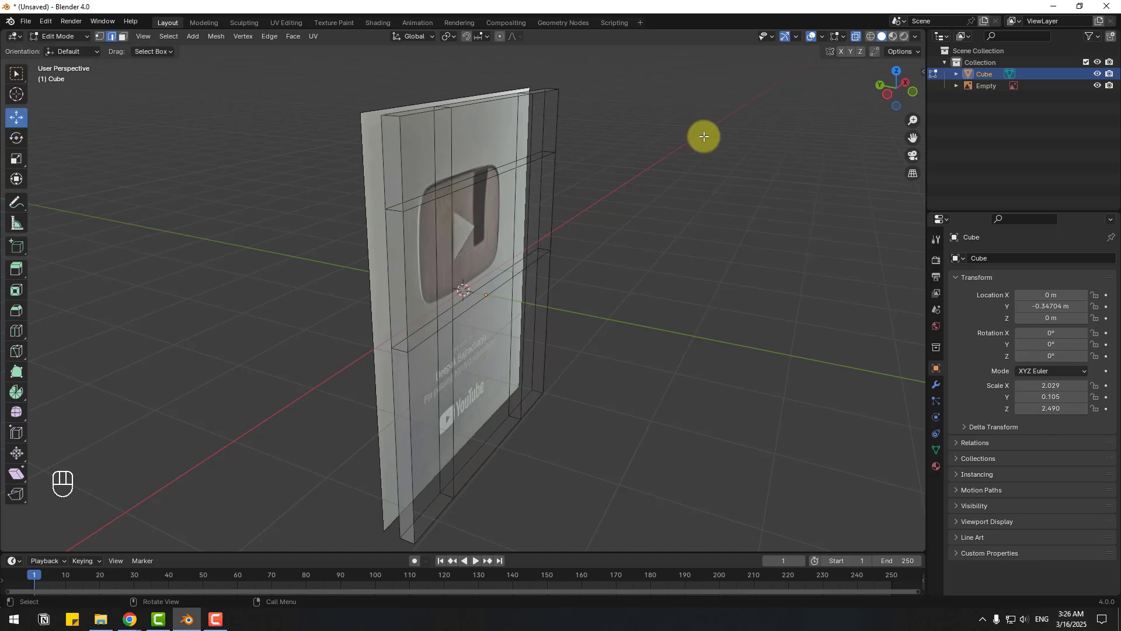
pyautogui.click(856, 36)
pyautogui.moveTo(441, 273); pyautogui.dragTo(488, 158, button='middle')
pyautogui.scroll(4, 456, 292)
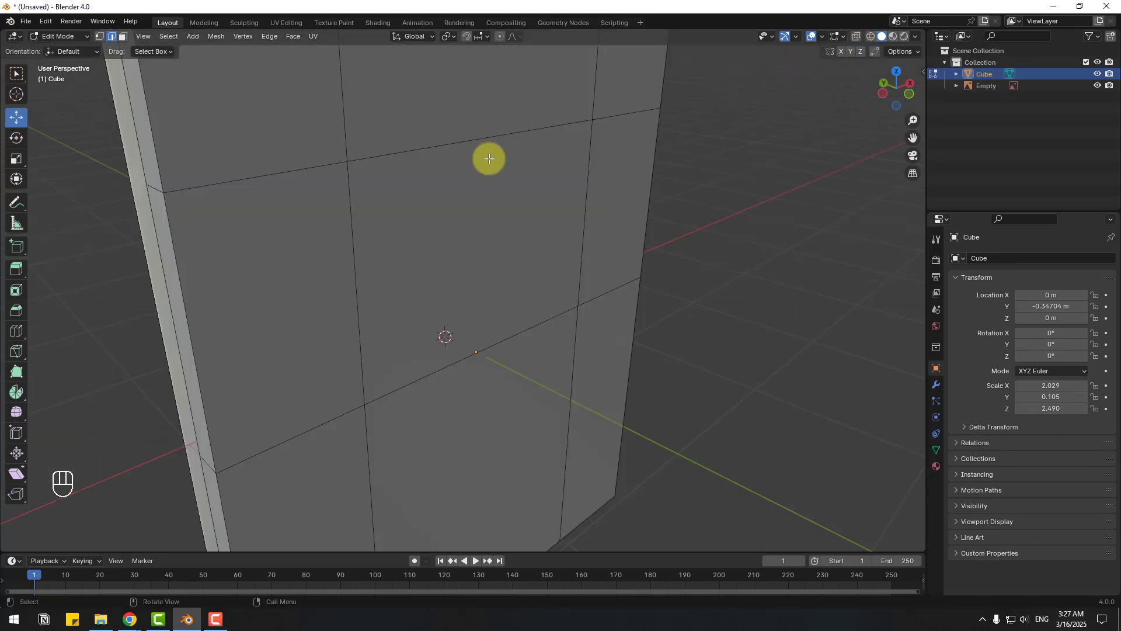
pyautogui.click(124, 37)
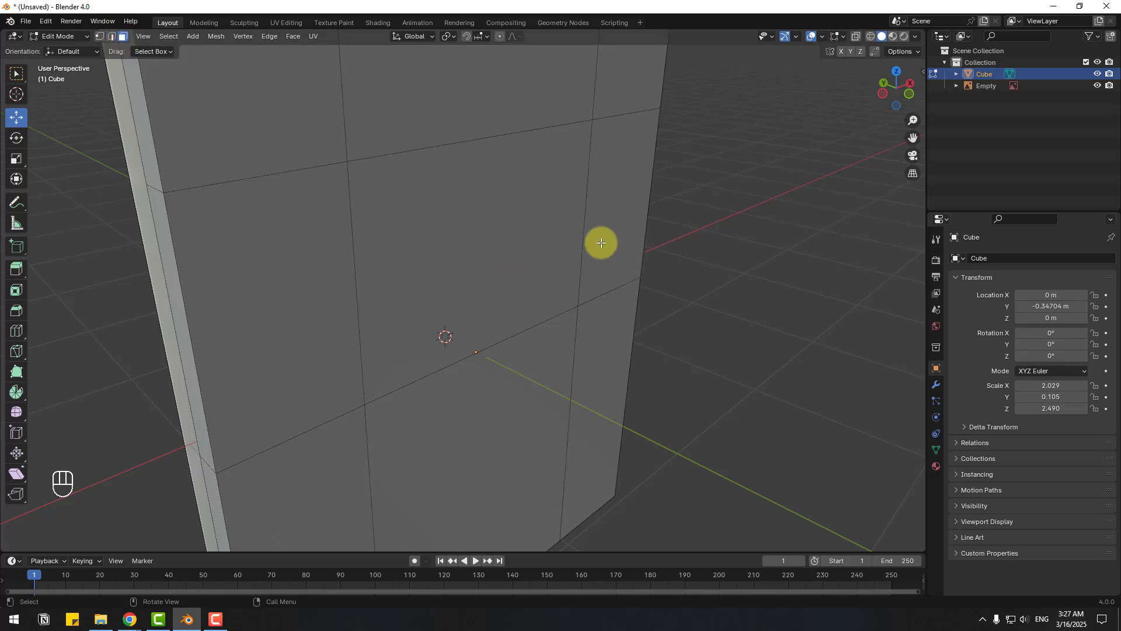
pyautogui.click(476, 195)
pyautogui.moveTo(634, 326)
pyautogui.mouseDown(button='middle')
pyautogui.moveTo(521, 320)
pyautogui.moveTo(640, 322)
pyautogui.mouseUp(button='middle')
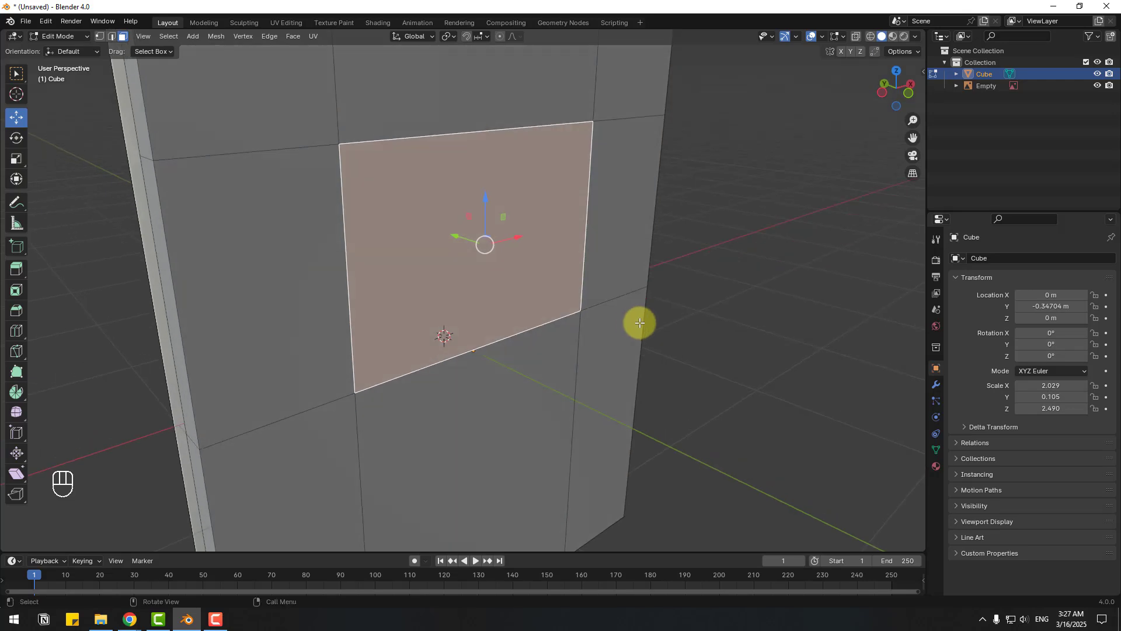
# - Extrude the selected region inward to form the recessed pocket
pyautogui.click(16, 274)
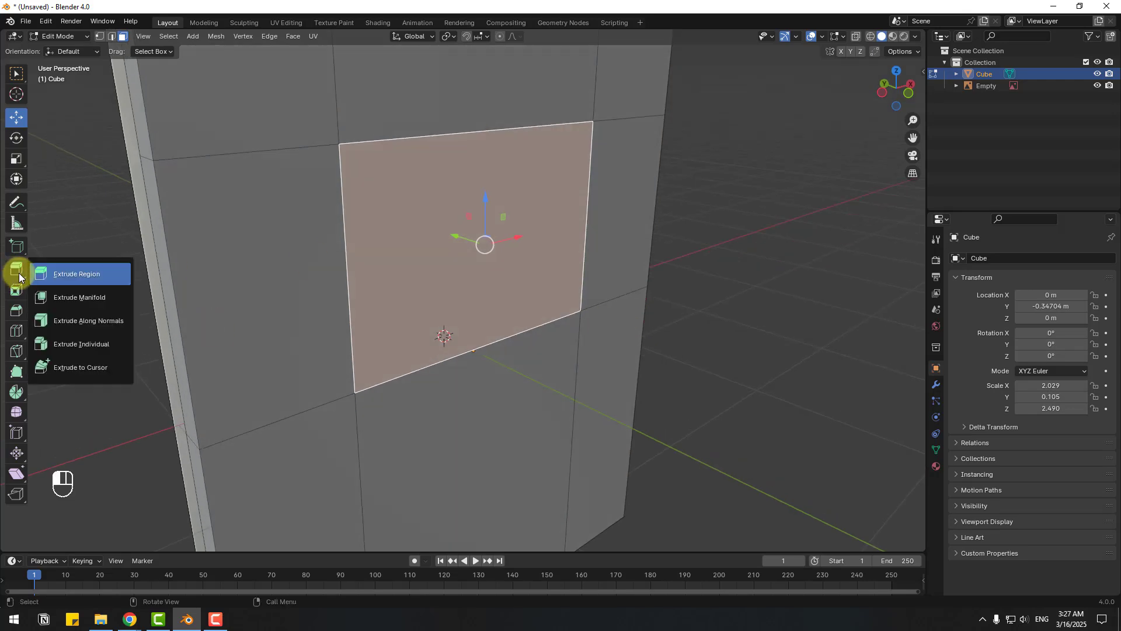
pyautogui.click(68, 278)
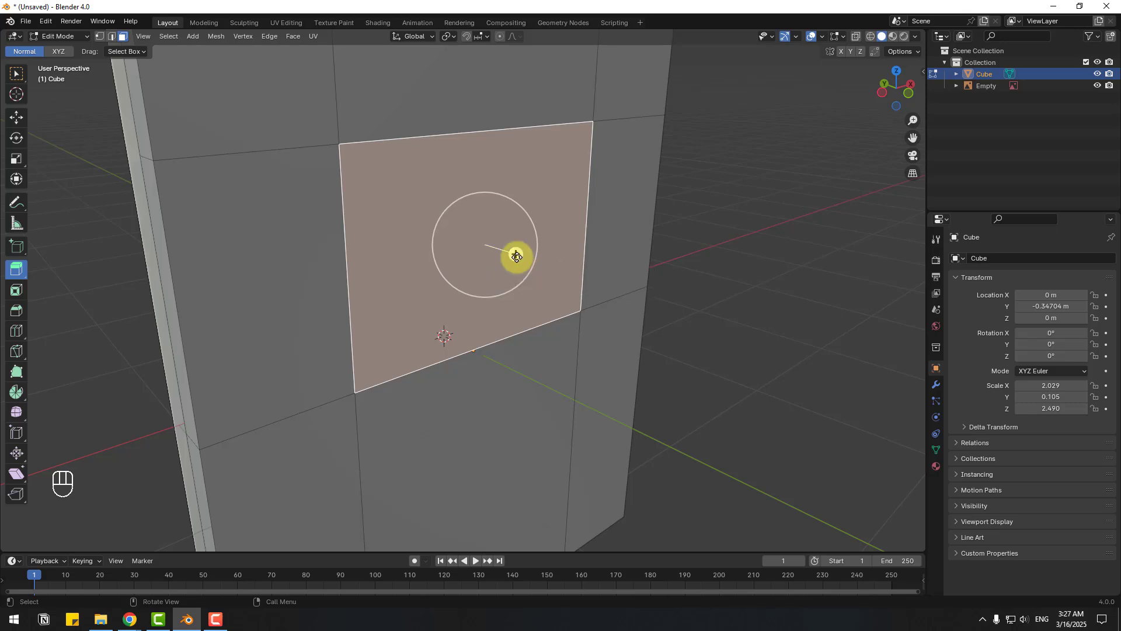
pyautogui.moveTo(516, 256); pyautogui.dragTo(503, 245)
pyautogui.click(719, 195)
pyautogui.moveTo(718, 195); pyautogui.dragTo(654, 234, button='middle')
pyautogui.scroll(5, 525, 215)
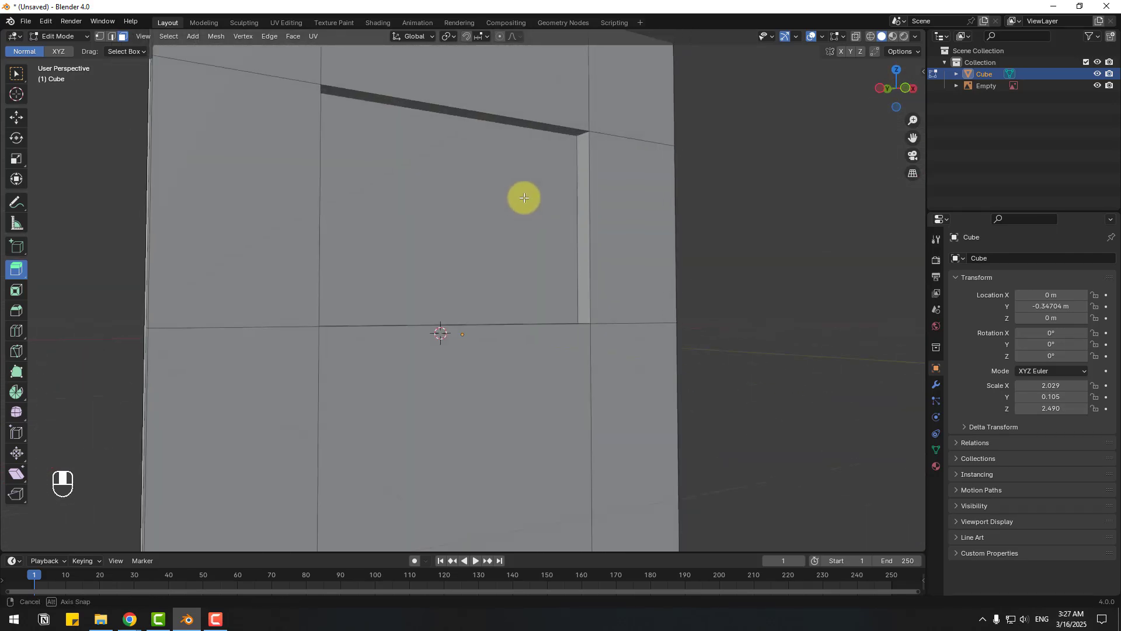
pyautogui.moveTo(524, 198); pyautogui.dragTo(189, 168, button='middle')
# - Select the recess's corner edges in edge select mode
pyautogui.click(112, 39)
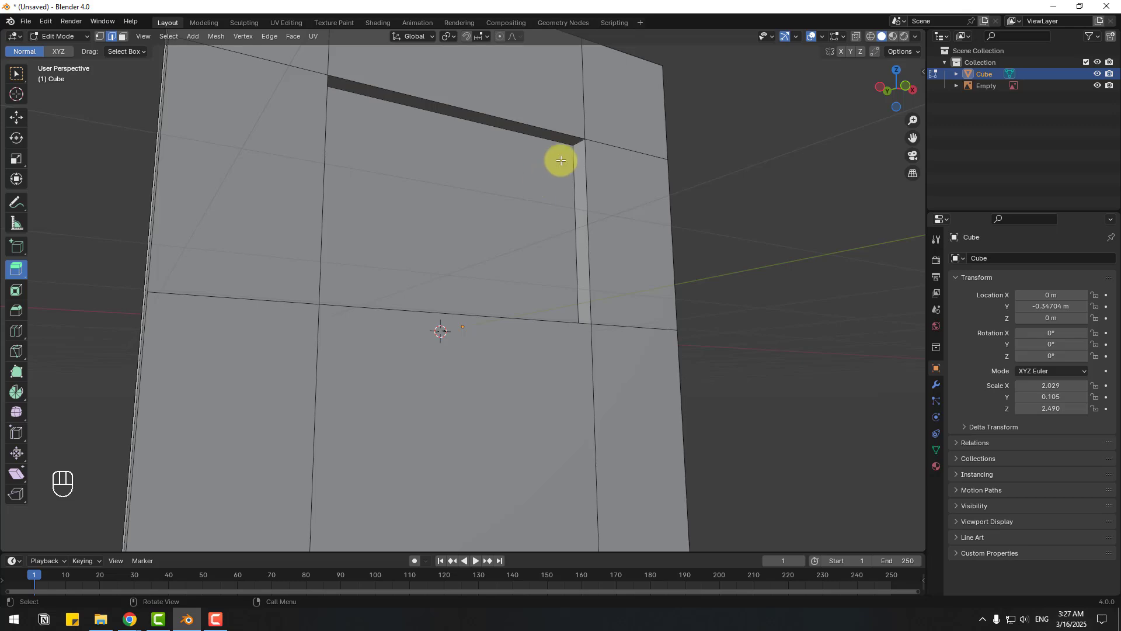
pyautogui.keyDown('shift'); pyautogui.moveTo(569, 149); pyautogui.dragTo(576, 220, button='middle'); pyautogui.keyUp('shift')
pyautogui.click(17, 118)
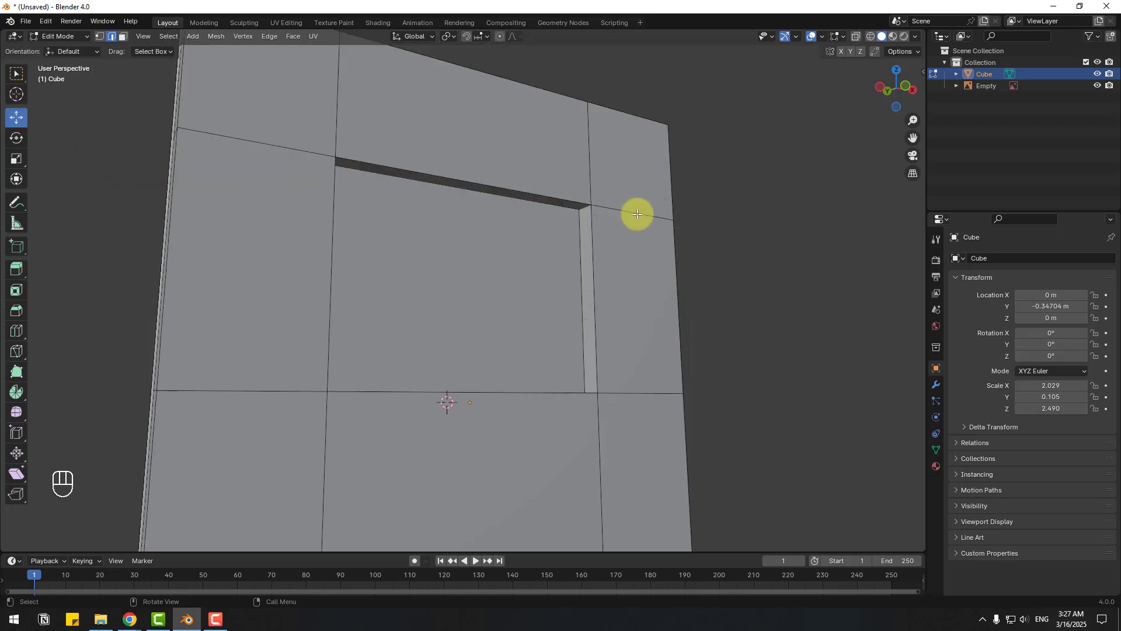
pyautogui.scroll(1, 625, 205)
pyautogui.click(608, 191)
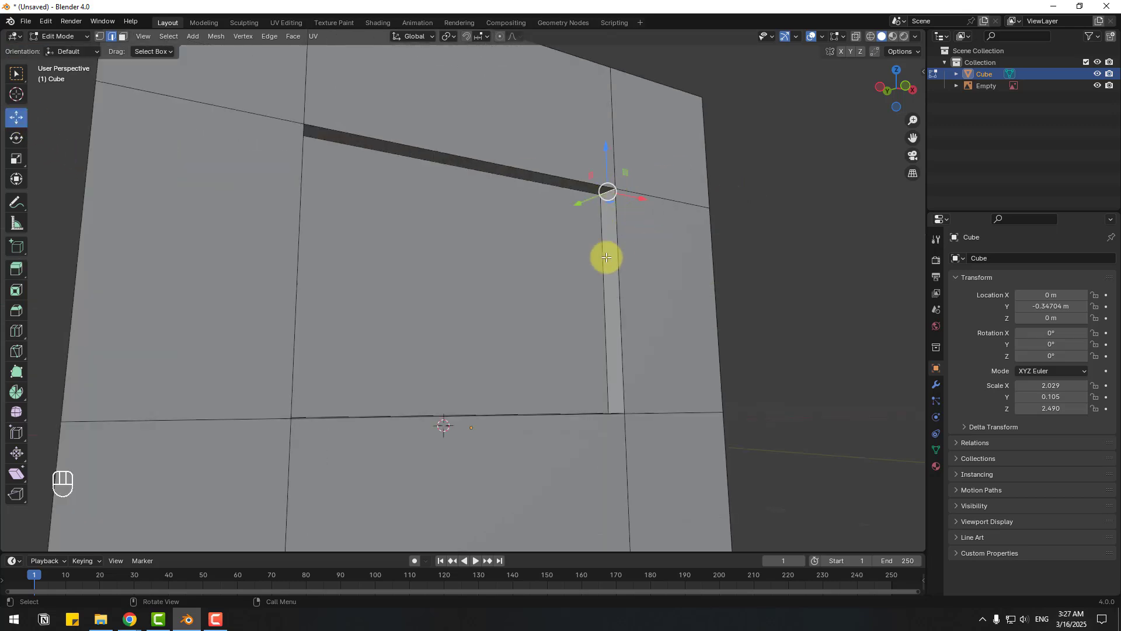
pyautogui.moveTo(606, 255); pyautogui.dragTo(405, 270, button='middle')
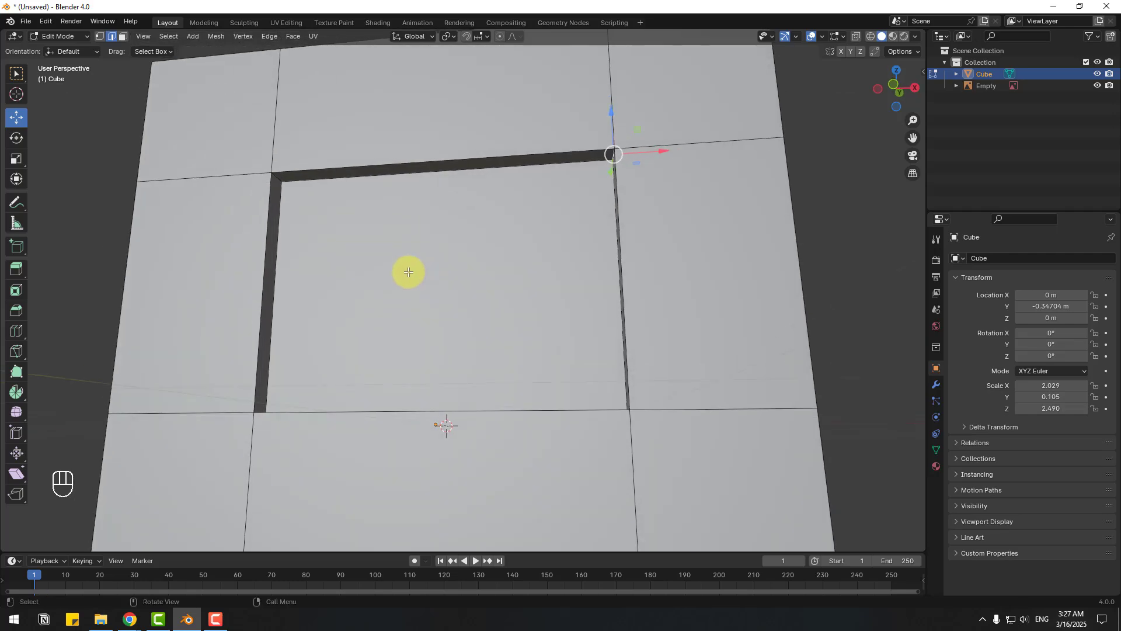
pyautogui.keyDown('shift'); pyautogui.click(277, 178); pyautogui.keyUp('shift')
pyautogui.moveTo(318, 318); pyautogui.dragTo(523, 325, button='middle')
pyautogui.keyDown('shift'); pyautogui.click(578, 356); pyautogui.keyUp('shift')
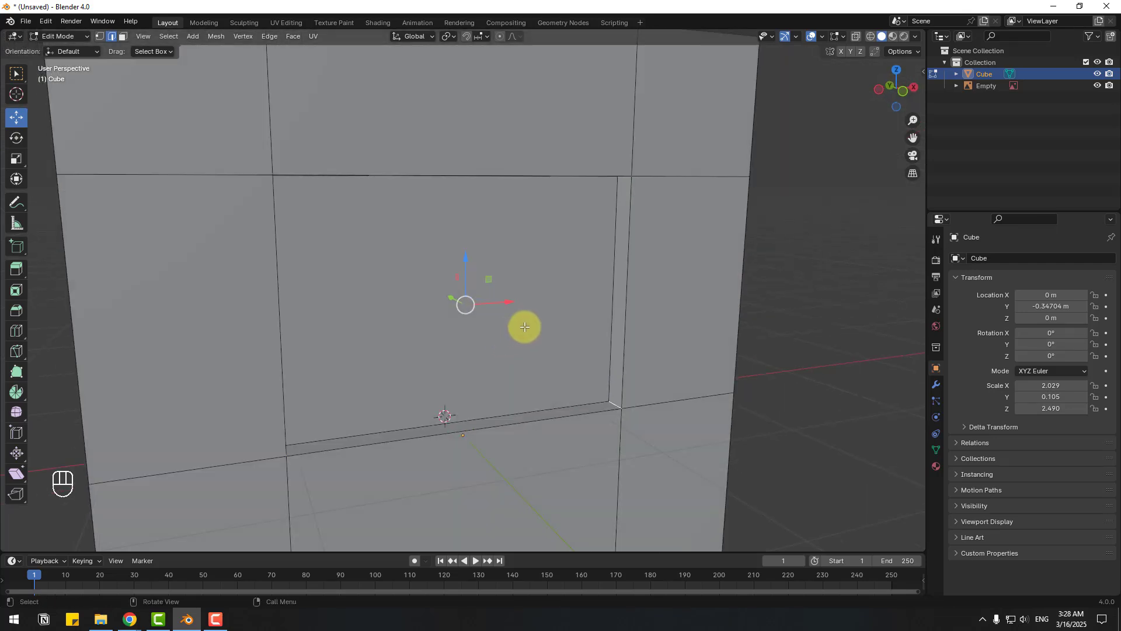
# - Bevel the recess corner edges into smooth multi-segment rounded corners, then turn off X-ray and deselect
pyautogui.click(855, 37)
pyautogui.press('KP_1')
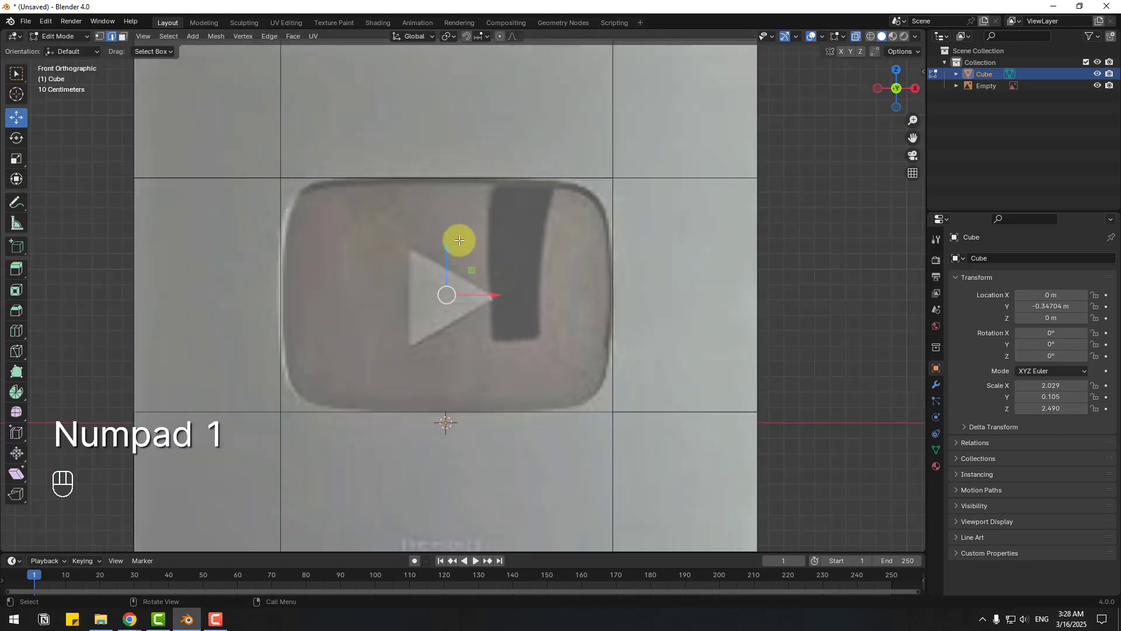
pyautogui.hotkey('ctrl', 'b')
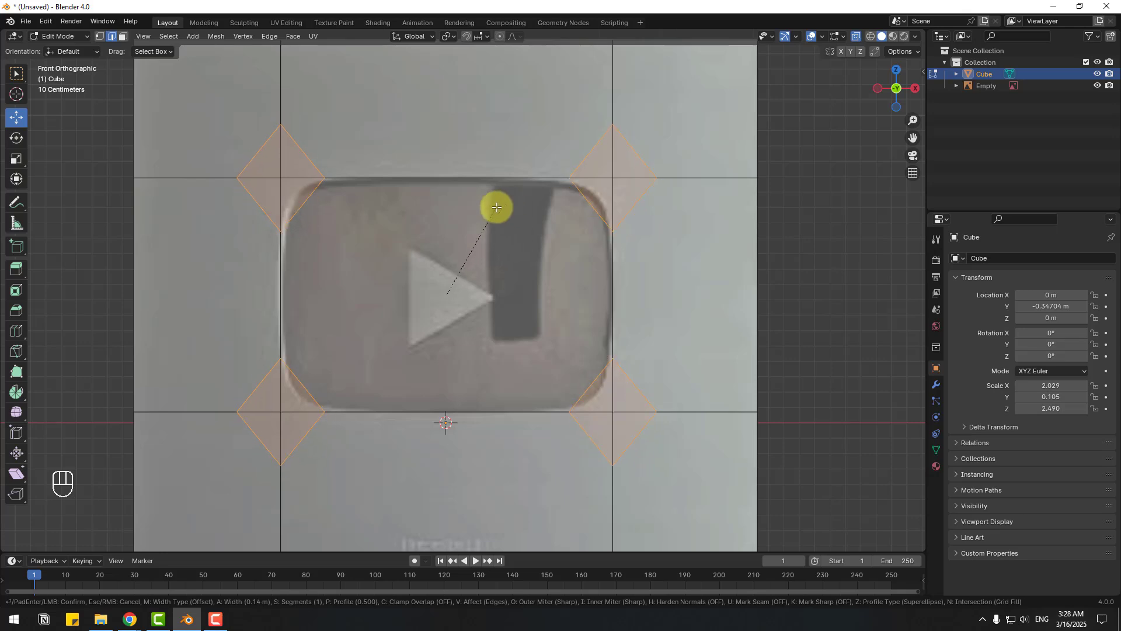
pyautogui.scroll(19, 497, 207)
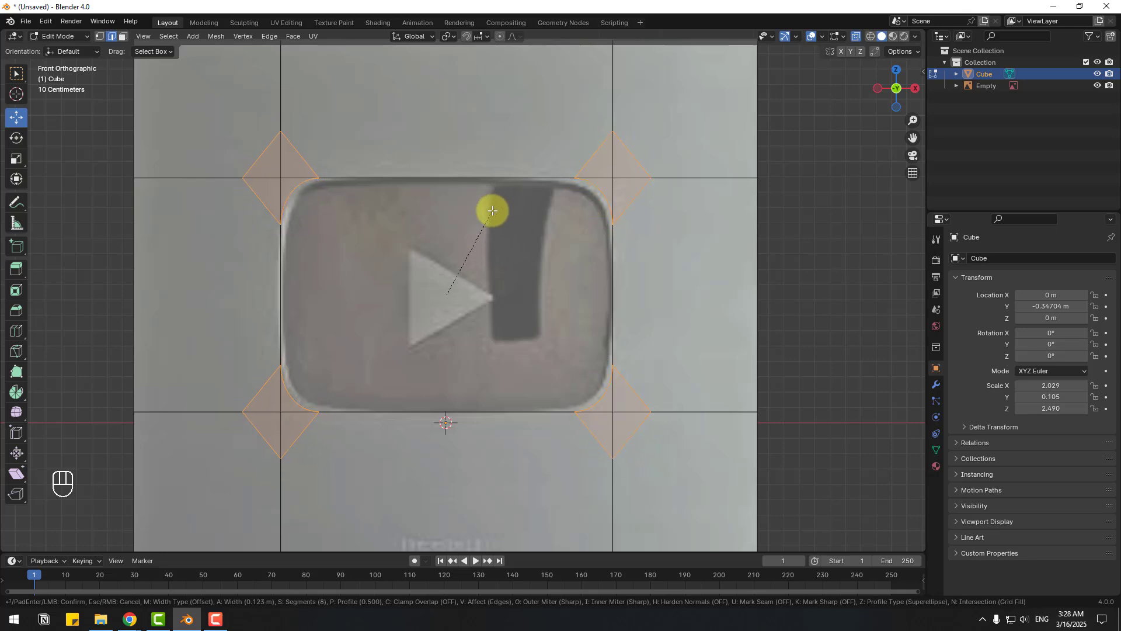
pyautogui.click(497, 198)
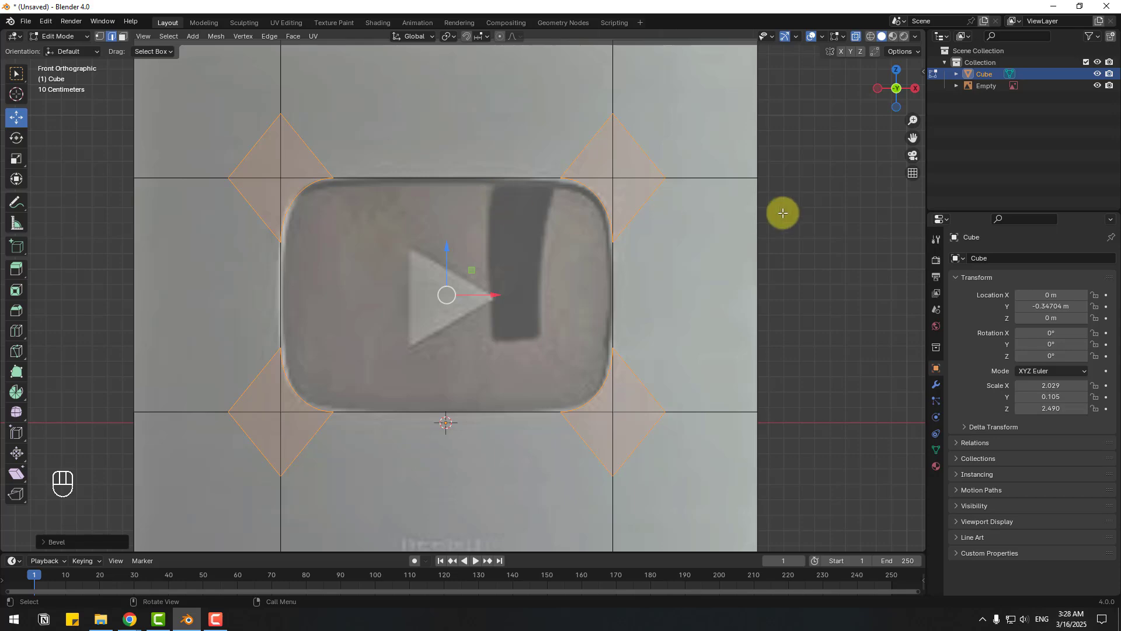
pyautogui.moveTo(213, 187); pyautogui.dragTo(700, 96, button='middle')
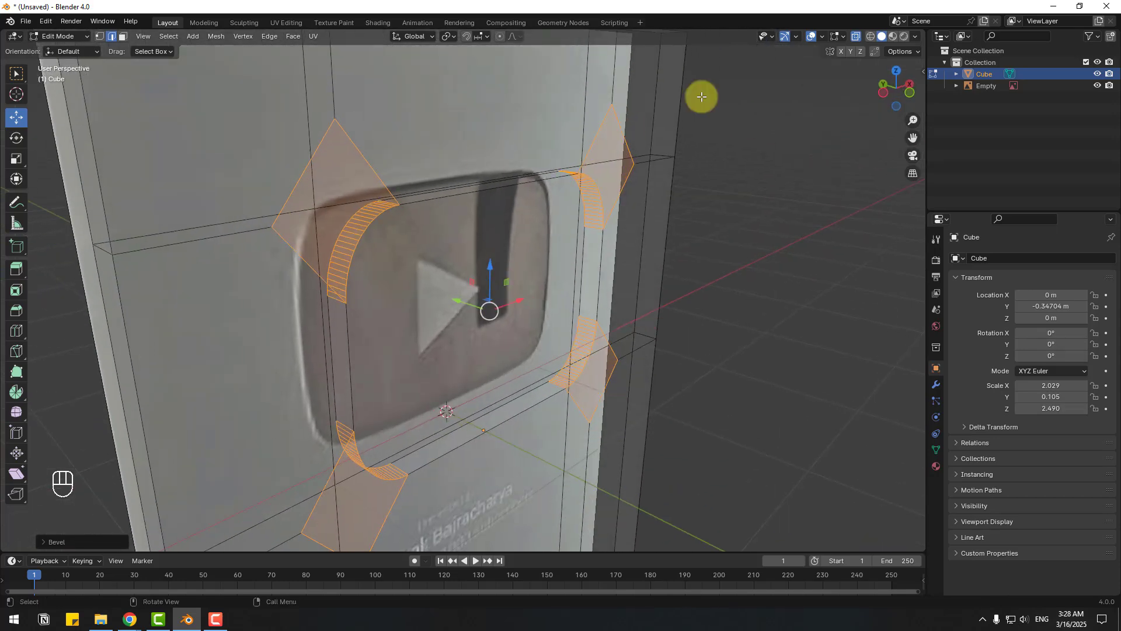
pyautogui.click(856, 36)
pyautogui.moveTo(731, 233); pyautogui.dragTo(268, 173, button='middle')
pyautogui.hotkey('alt', 'a')
# - Return to Object Mode and enable Cavity in viewport shading
pyautogui.click(67, 36)
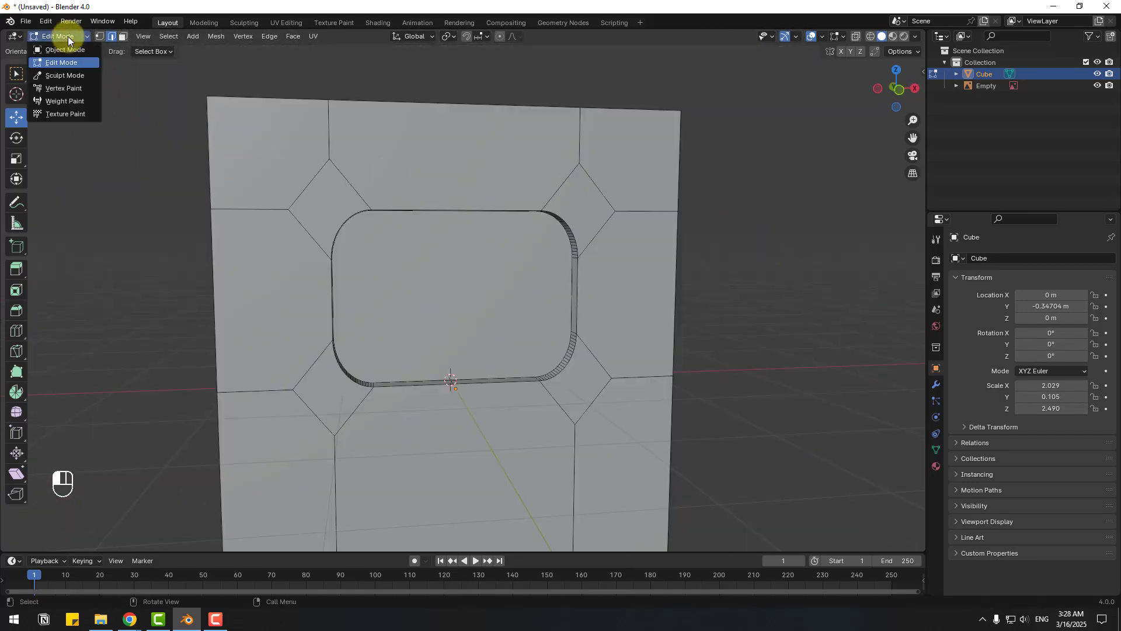
pyautogui.click(55, 51)
pyautogui.moveTo(587, 261); pyautogui.dragTo(500, 325, button='middle')
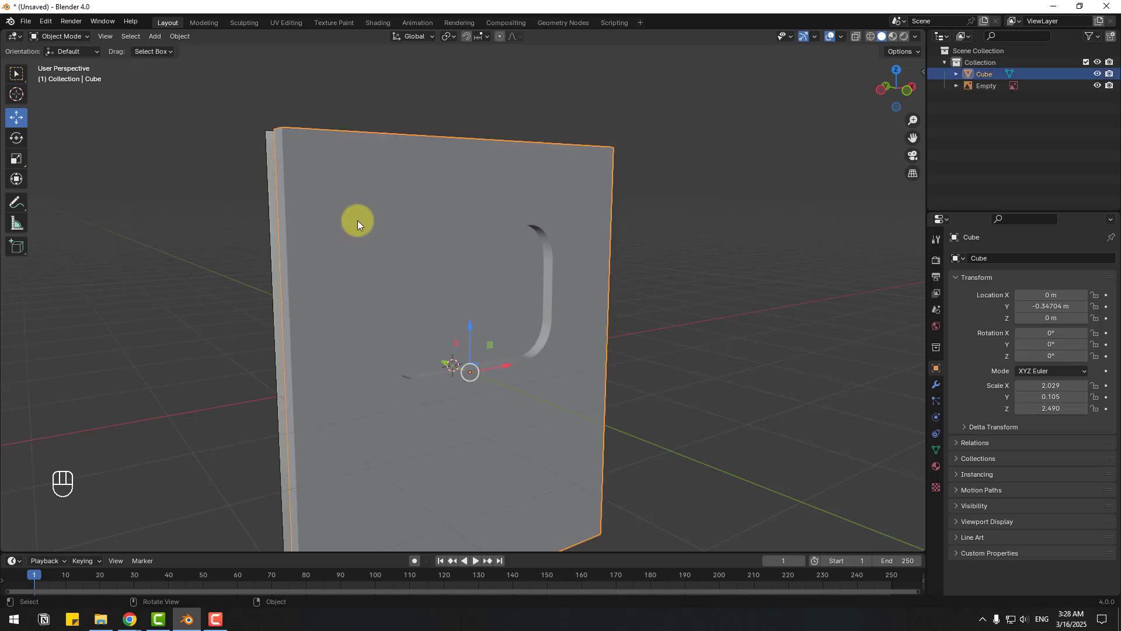
pyautogui.click(915, 37)
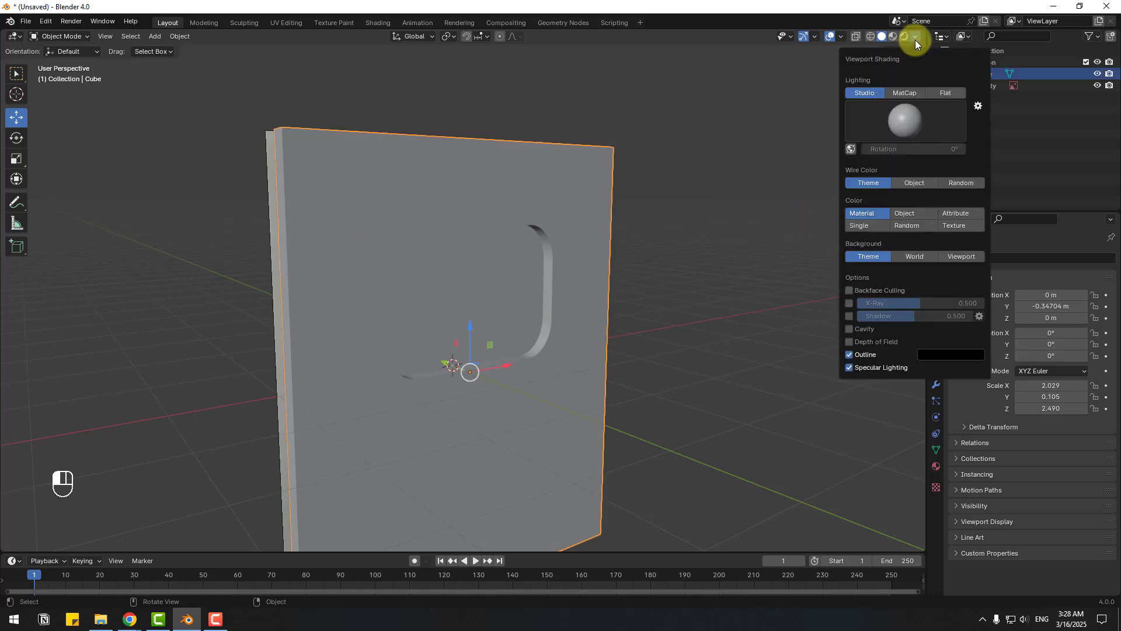
pyautogui.click(850, 329)
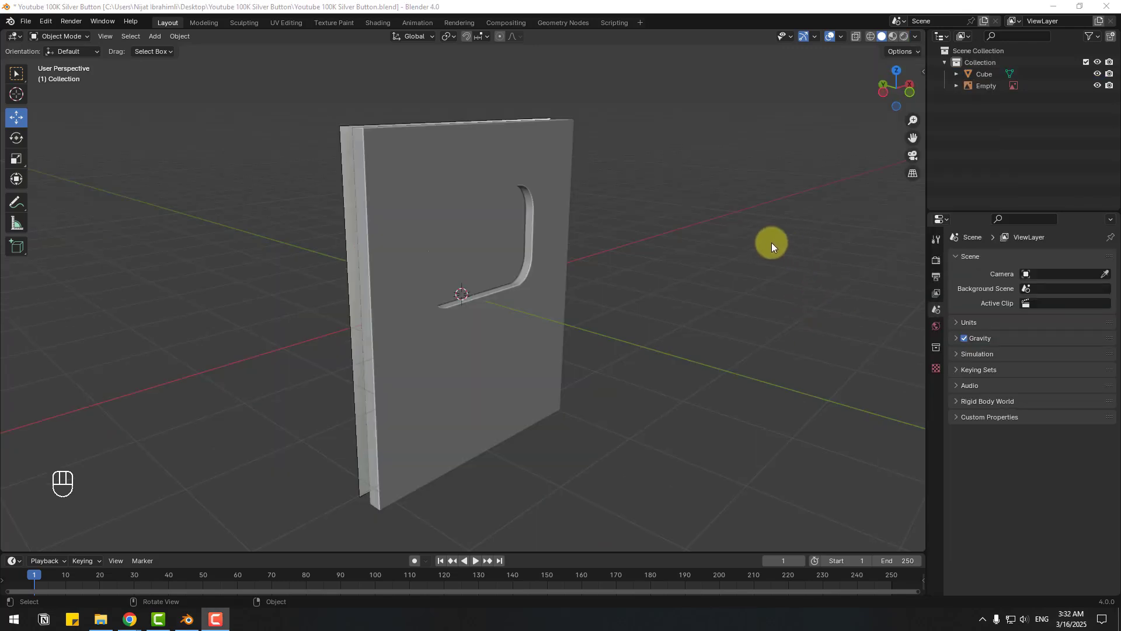
# - From the front view, select the board, enable X-ray, and zoom in on the reference
pyautogui.press('KP_1')
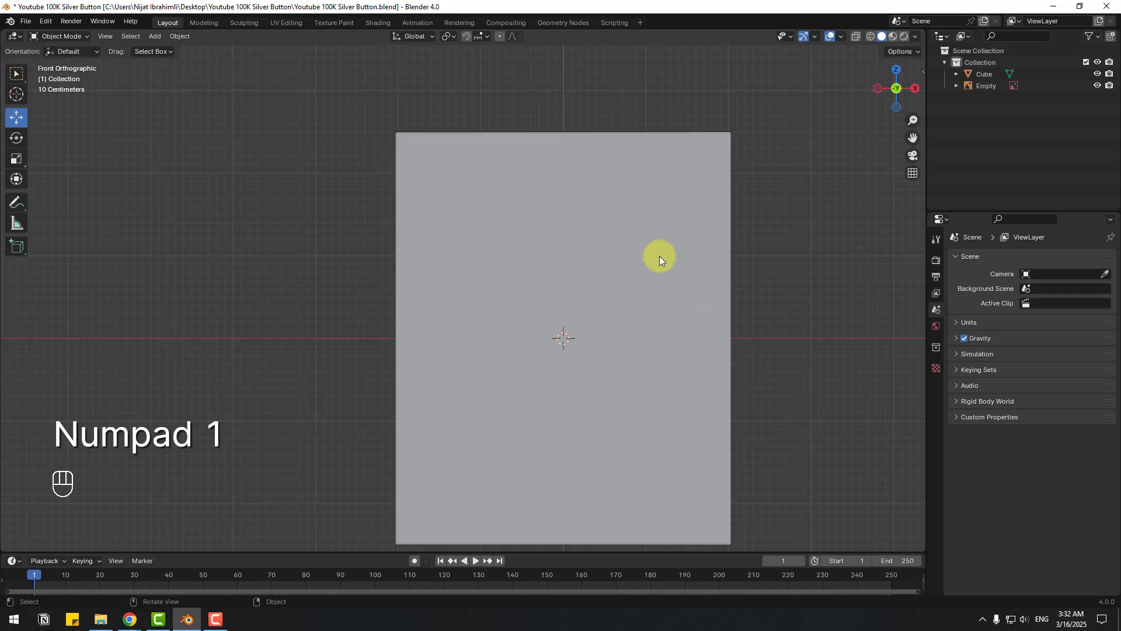
pyautogui.click(584, 217)
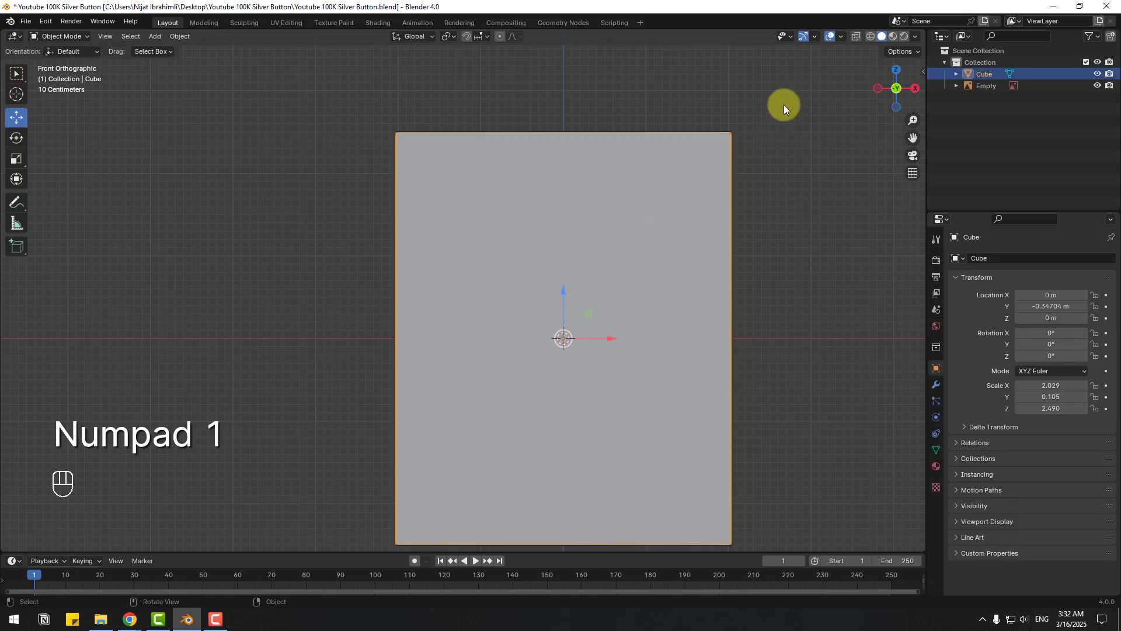
pyautogui.click(855, 37)
pyautogui.keyDown('shift'); pyautogui.moveTo(434, 366); pyautogui.dragTo(325, 345, button='middle'); pyautogui.keyUp('shift')
pyautogui.scroll(1, 369, 310)
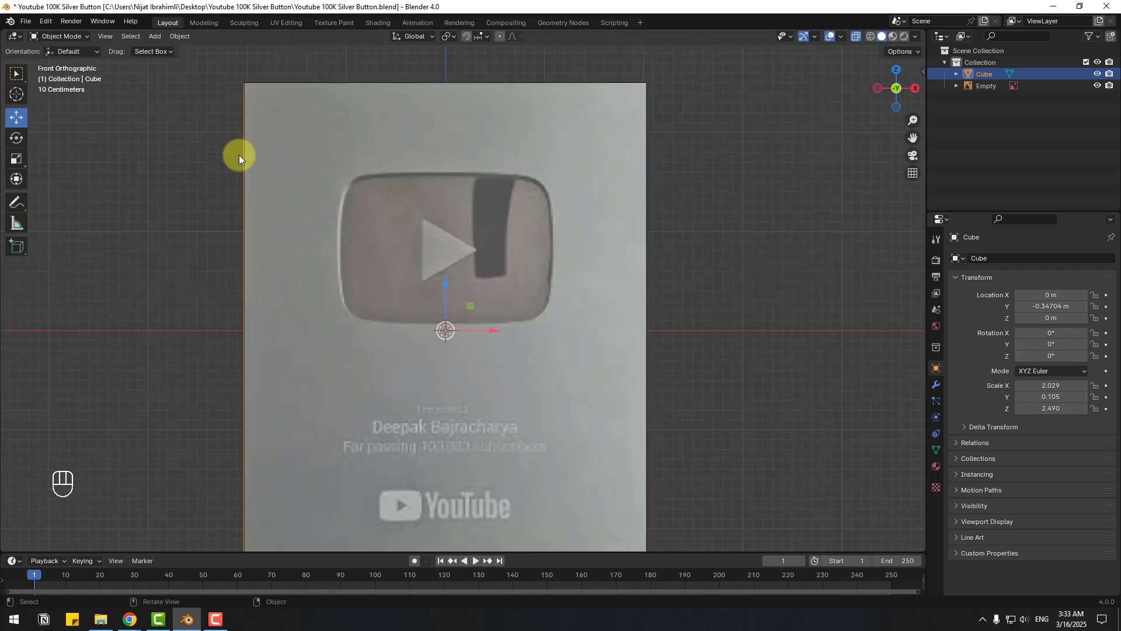
# - Add a plane, raise it to the play button's height, and move it in front of the board
pyautogui.click(158, 44)
pyautogui.moveTo(157, 48)
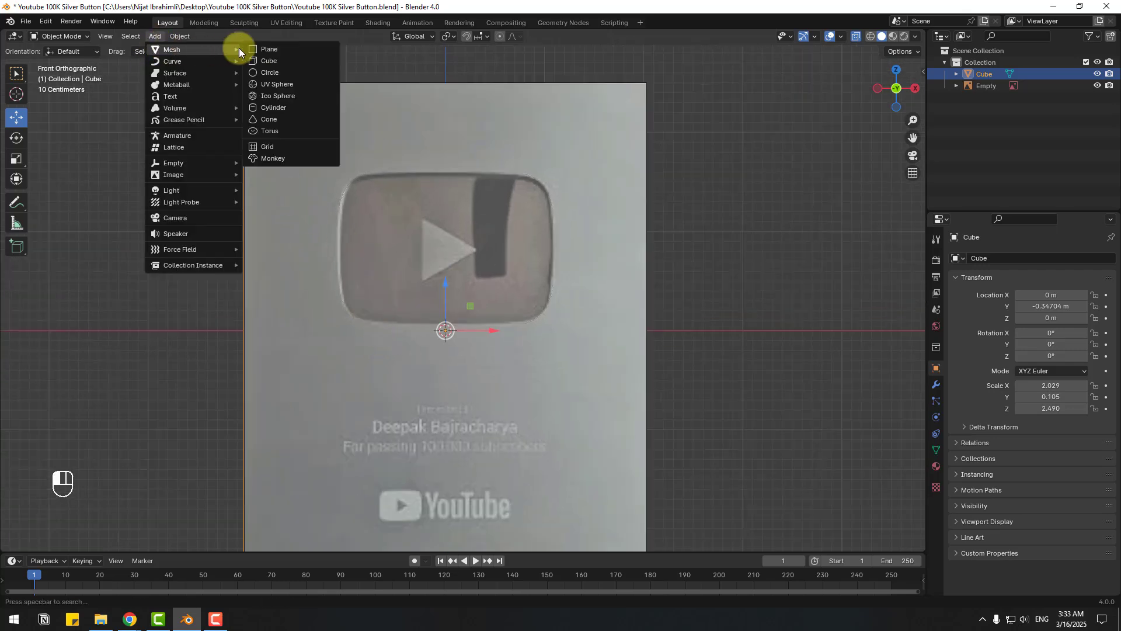
pyautogui.click(256, 51)
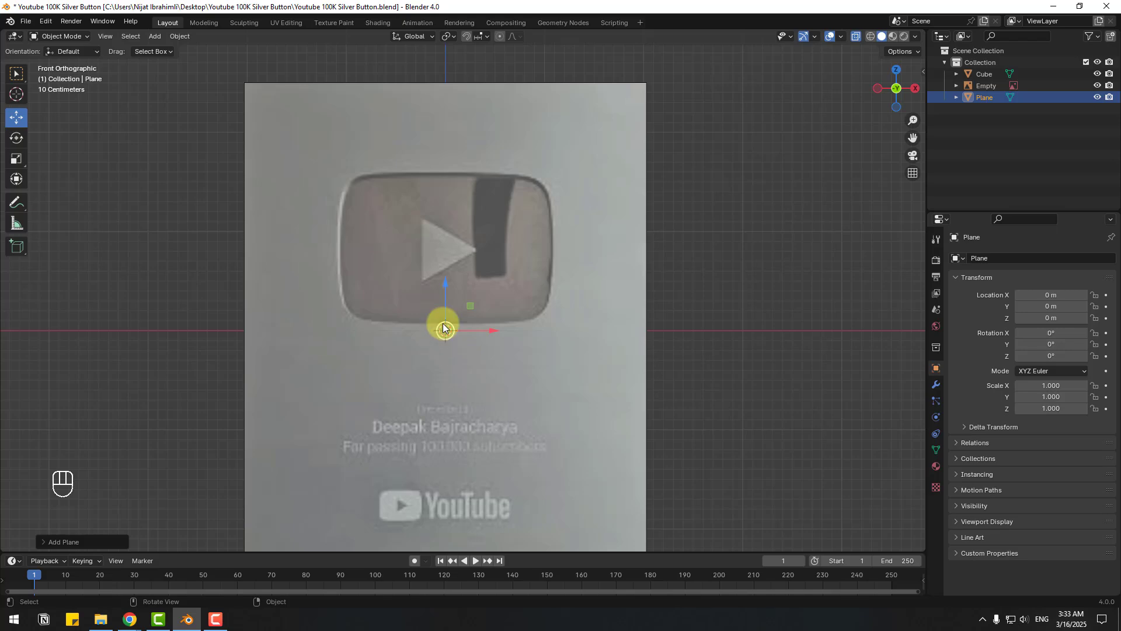
pyautogui.moveTo(444, 328); pyautogui.dragTo(447, 231)
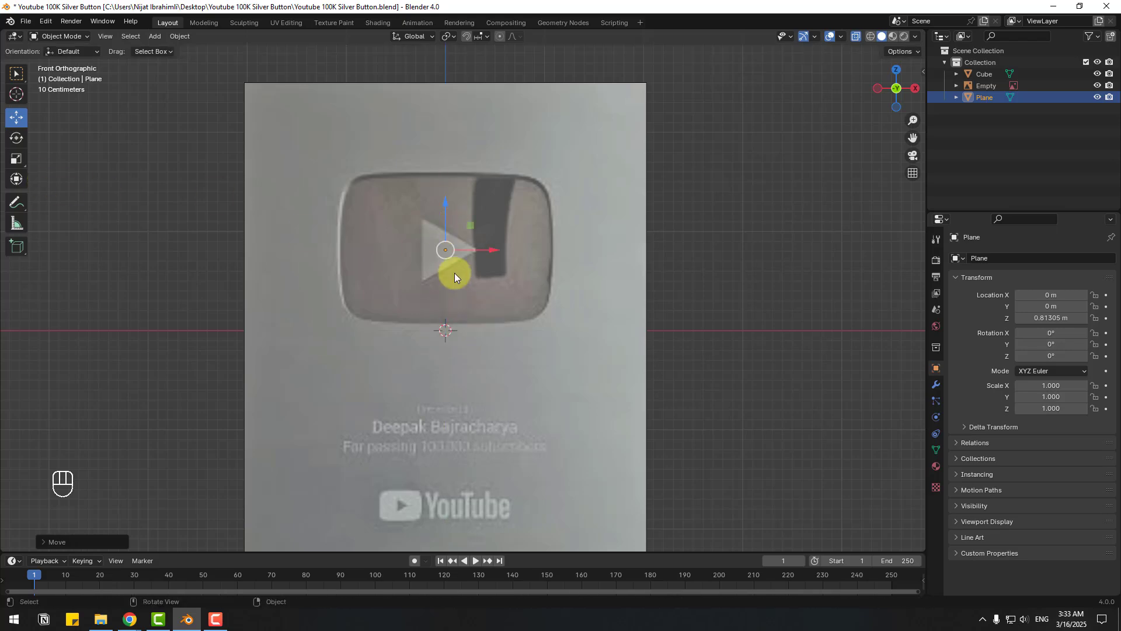
pyautogui.moveTo(455, 274); pyautogui.dragTo(336, 274, button='middle')
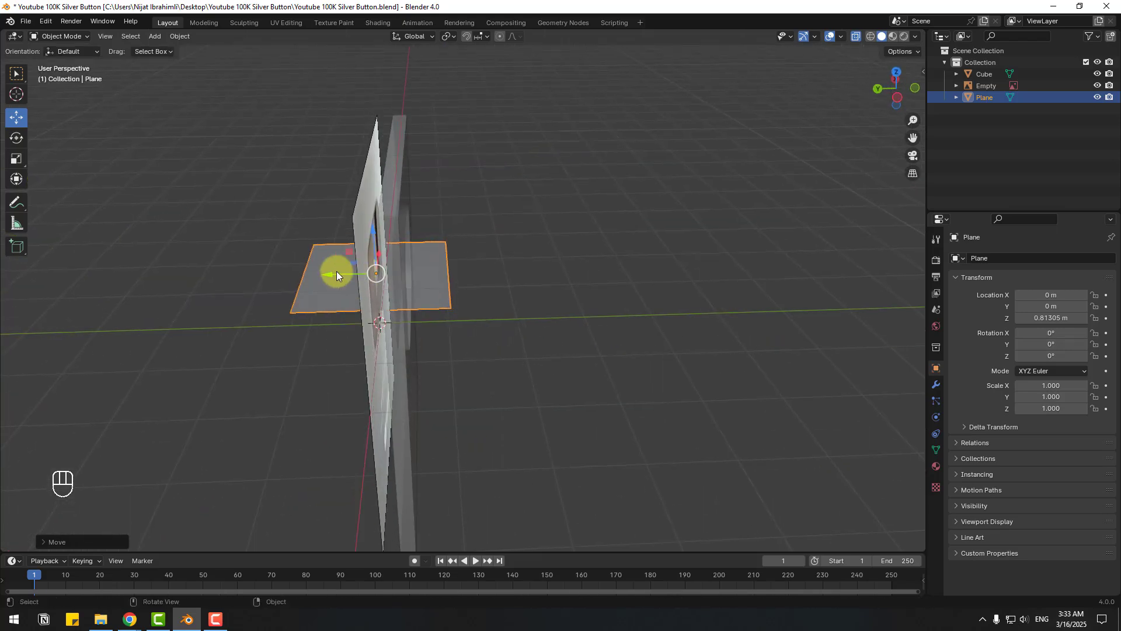
pyautogui.moveTo(336, 274); pyautogui.dragTo(520, 335)
pyautogui.moveTo(521, 336); pyautogui.dragTo(37, 160, button='middle')
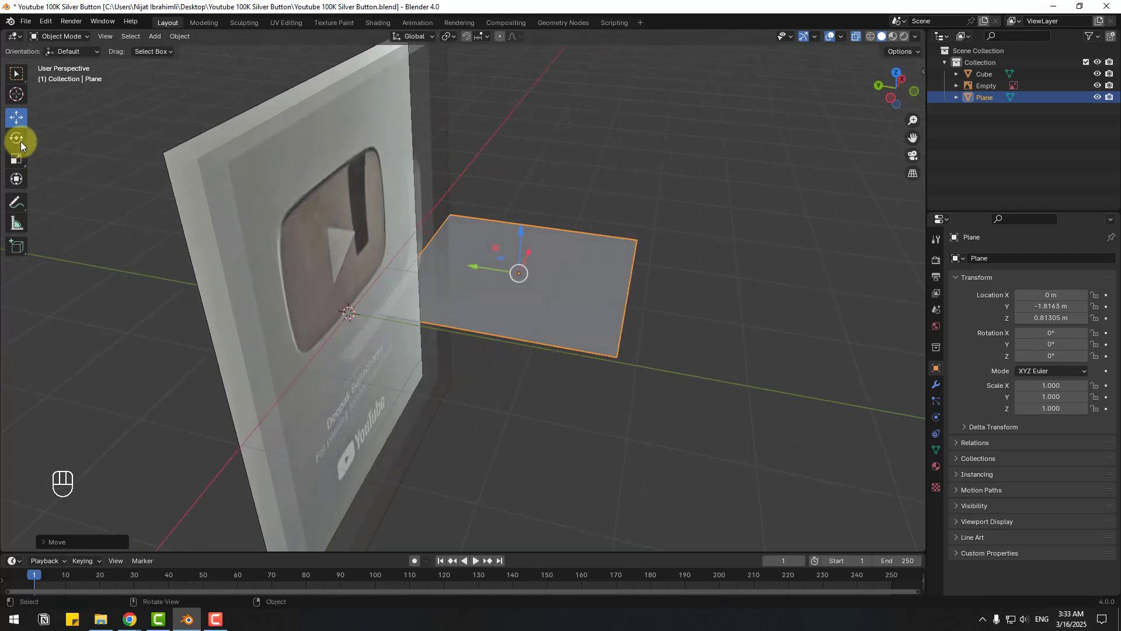
# - Rotate the plane 90° on X so it stands upright at Y −0.130 m
pyautogui.click(20, 141)
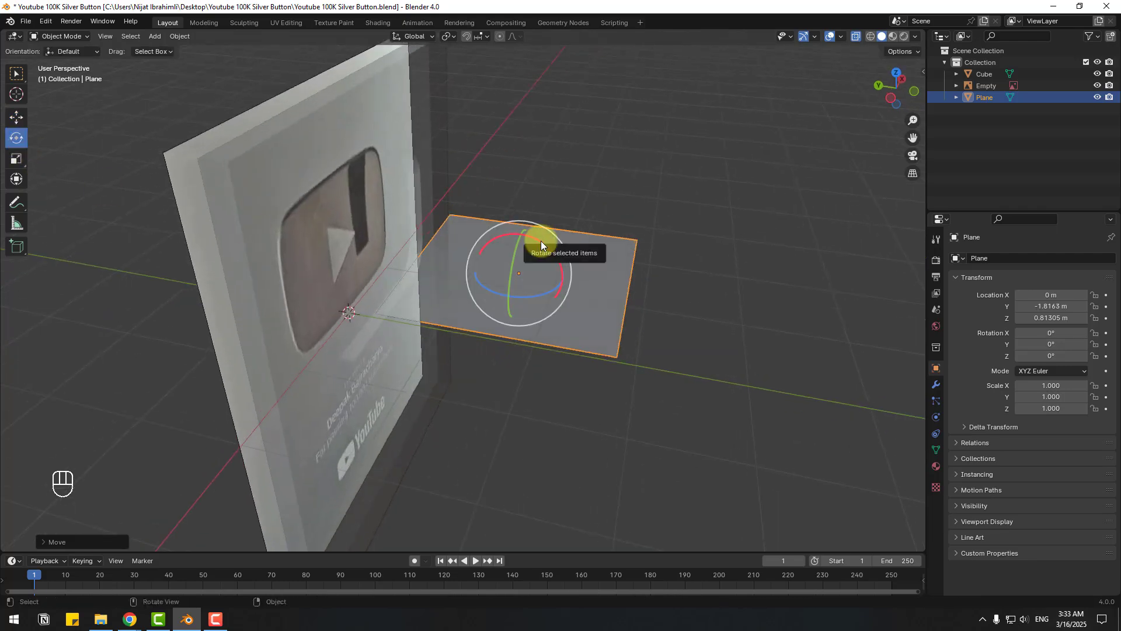
pyautogui.keyDown('ctrl'); pyautogui.moveTo(541, 241); pyautogui.dragTo(699, 387); pyautogui.keyUp('ctrl')
pyautogui.moveTo(469, 267); pyautogui.dragTo(313, 252)
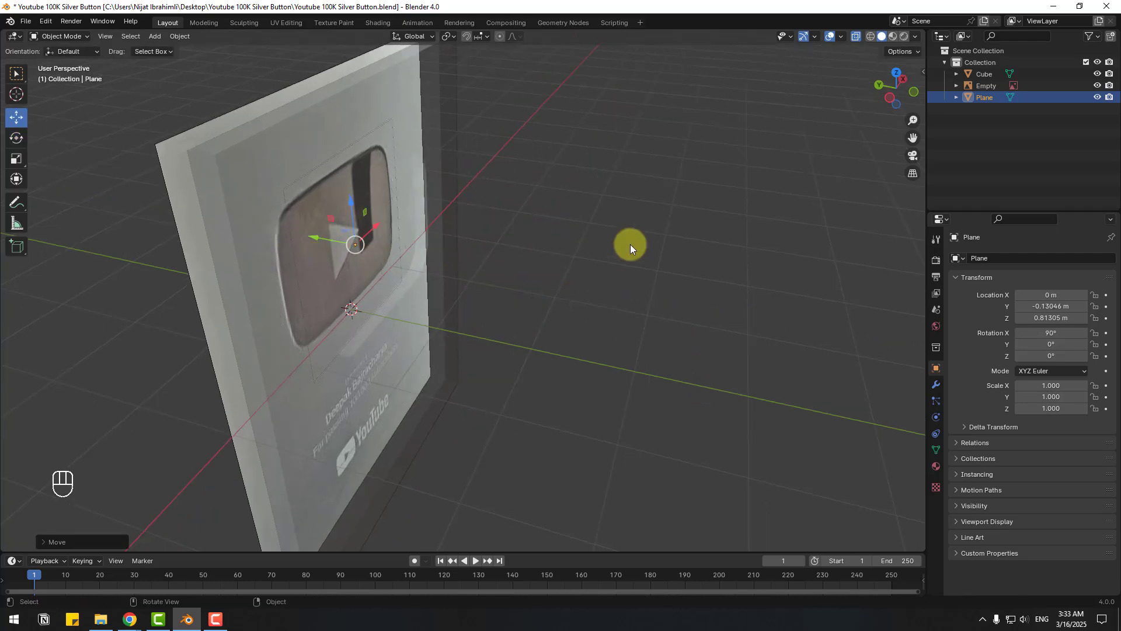
pyautogui.press('KP_1')
pyautogui.scroll(3, 505, 283)
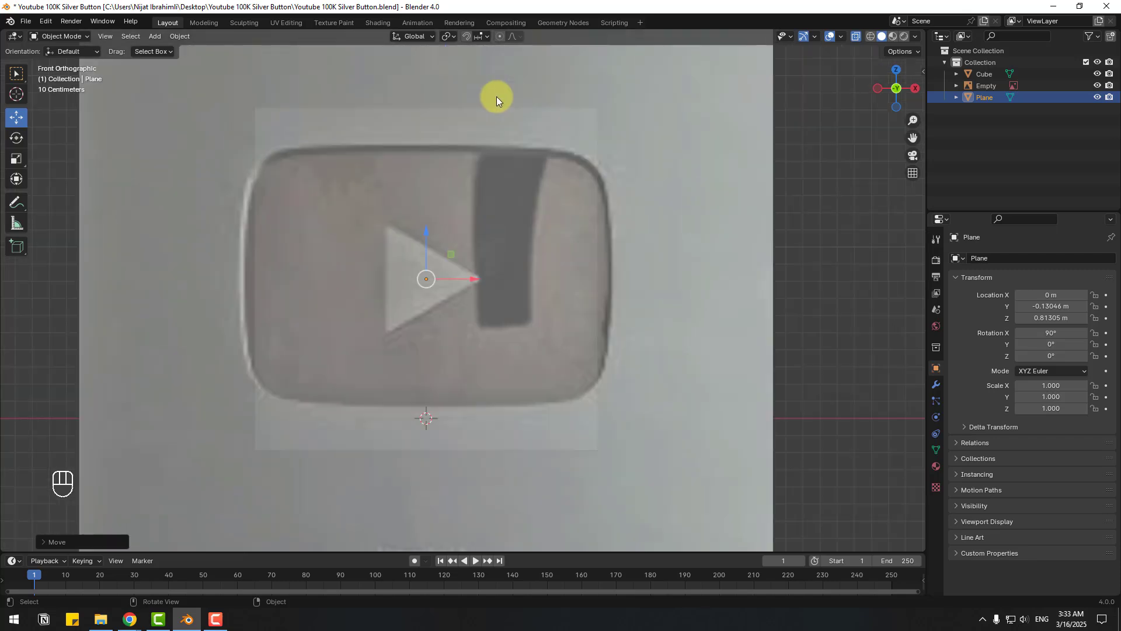
pyautogui.click(57, 40)
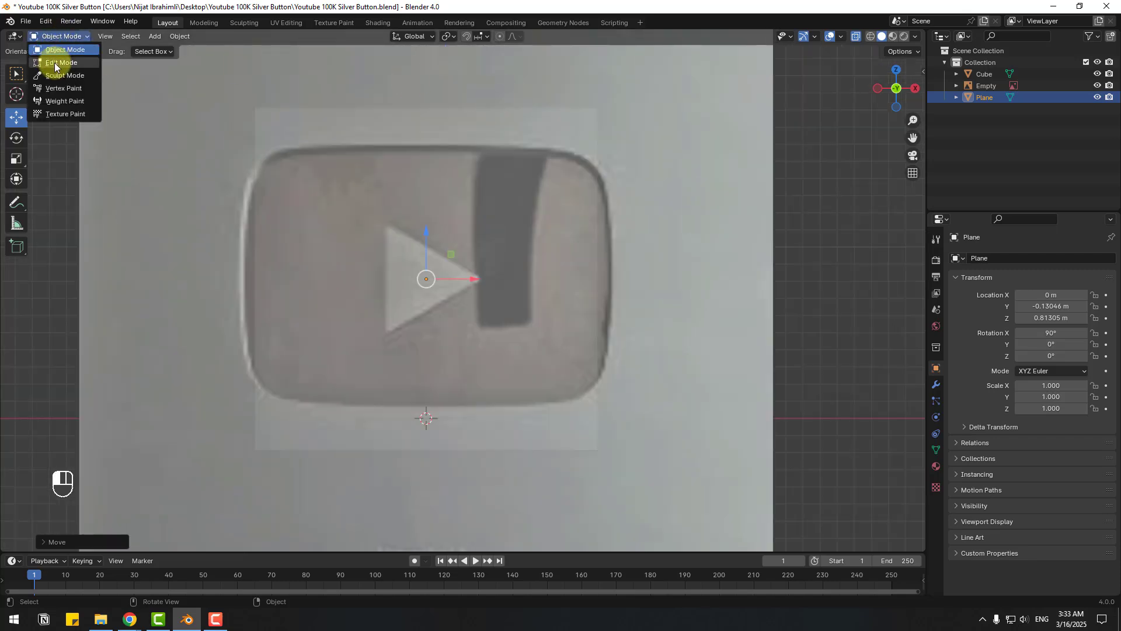
# - In vertex-select Edit Mode, move the plane's top and bottom edges to the triangle's bounds
pyautogui.click(54, 62)
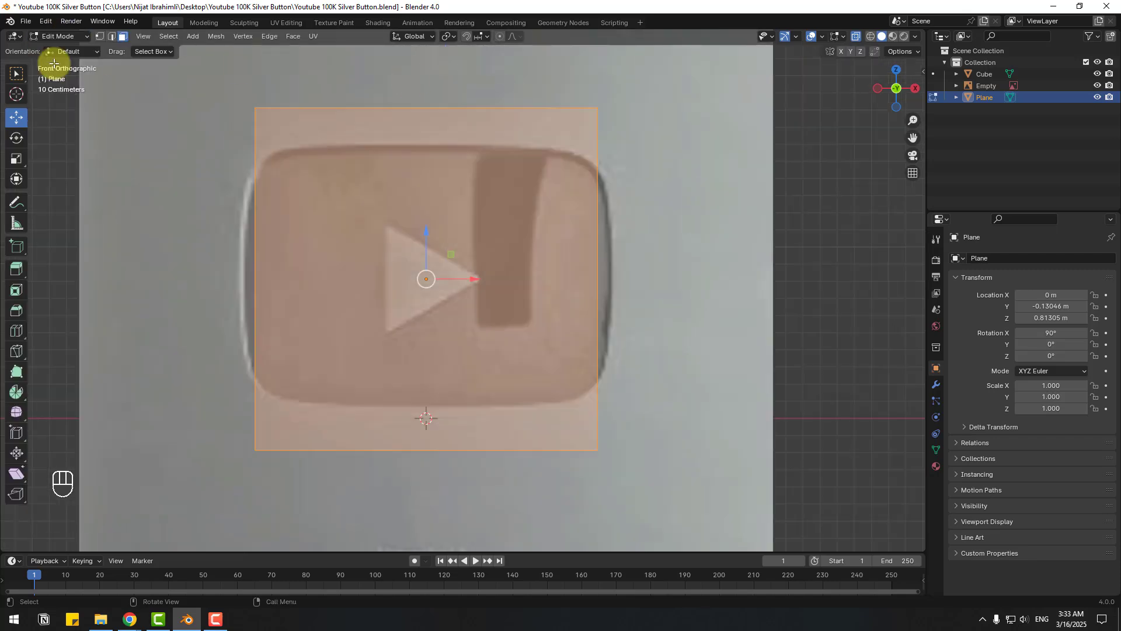
pyautogui.click(100, 37)
pyautogui.moveTo(236, 101); pyautogui.dragTo(624, 132)
pyautogui.moveTo(426, 80); pyautogui.dragTo(426, 204)
pyautogui.moveTo(217, 437); pyautogui.dragTo(646, 474)
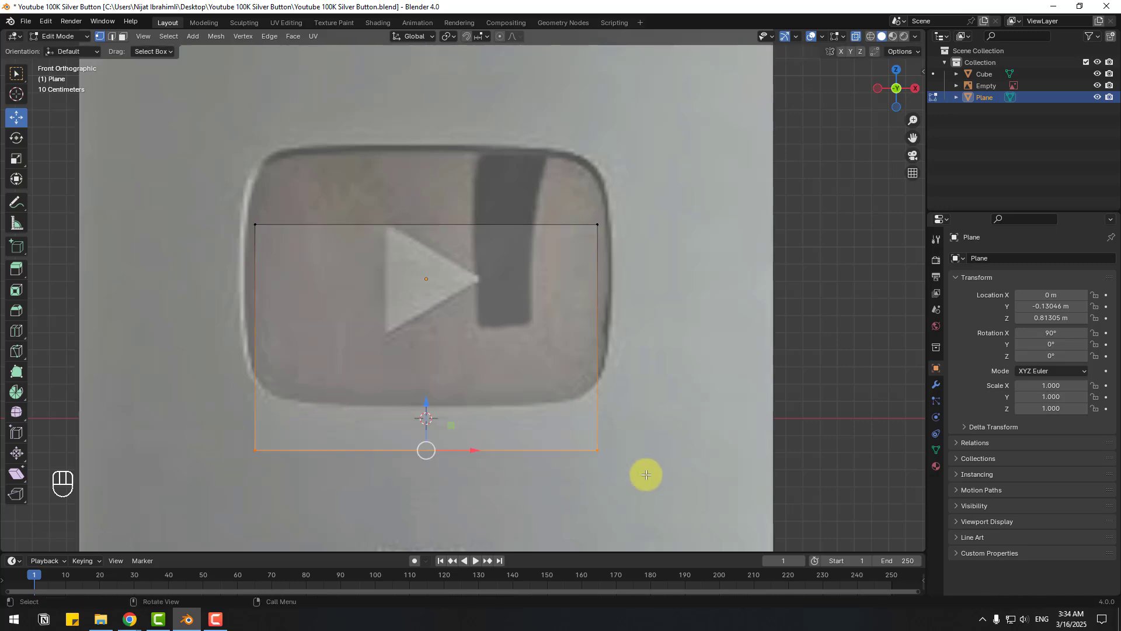
pyautogui.moveTo(426, 413); pyautogui.dragTo(437, 299)
# - Move the plane's left and right edges in to the triangle's sides
pyautogui.click(260, 294)
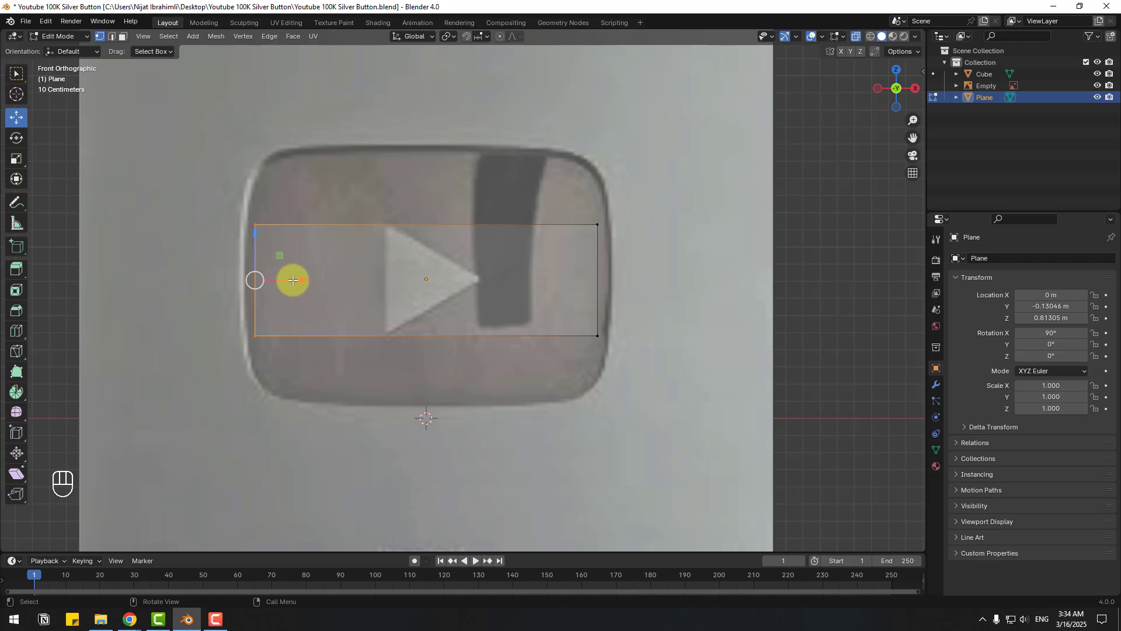
pyautogui.moveTo(293, 280); pyautogui.dragTo(455, 278)
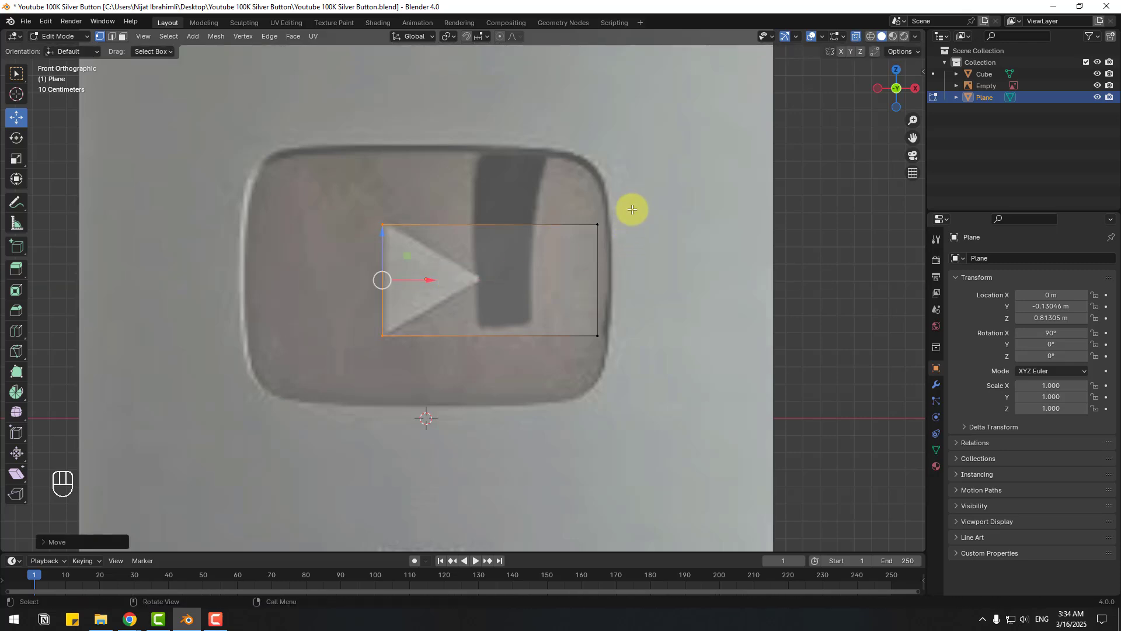
pyautogui.click(597, 292)
pyautogui.moveTo(630, 279); pyautogui.dragTo(508, 277)
pyautogui.scroll(3, 435, 292)
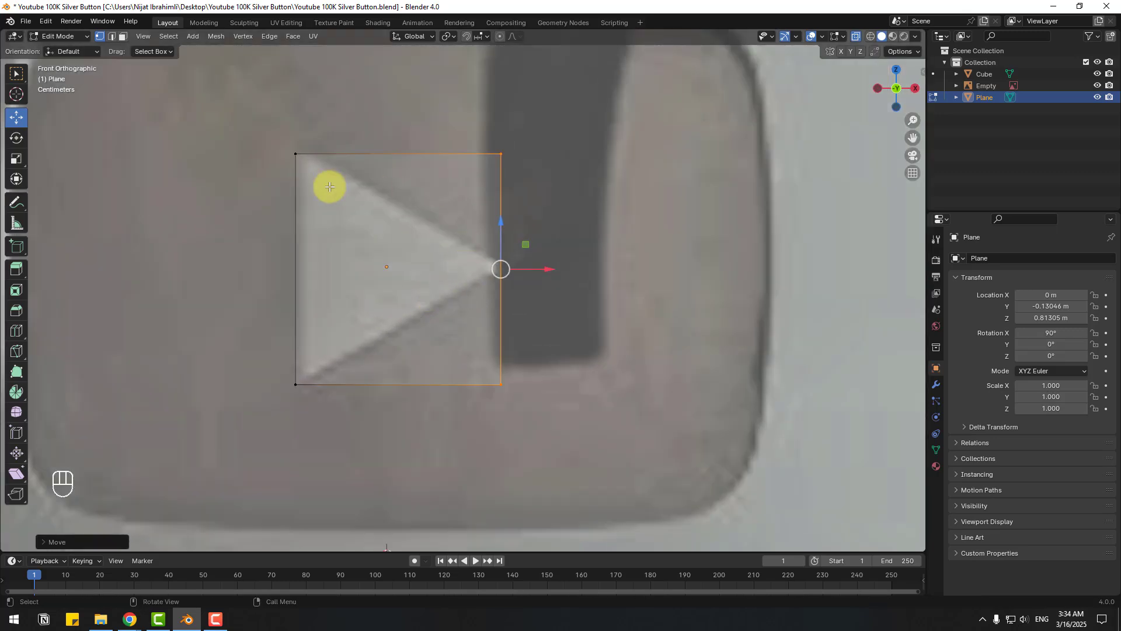
# - Scale the plane's right edge along Z to pinch its two corners together
pyautogui.click(18, 162)
pyautogui.moveTo(500, 224); pyautogui.dragTo(499, 264)
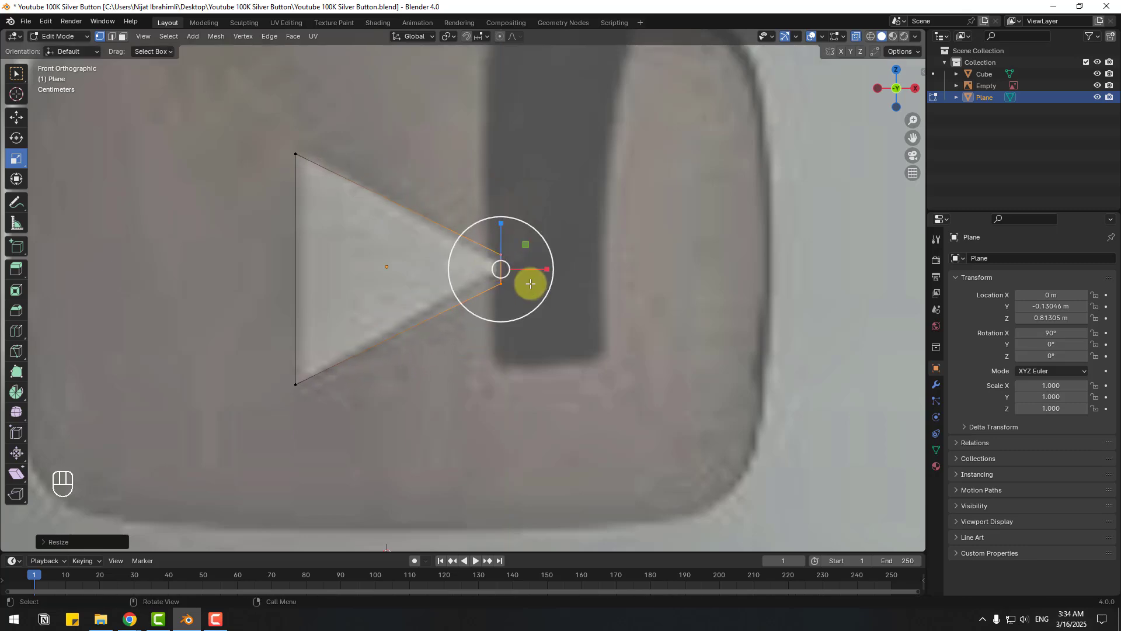
pyautogui.scroll(2, 531, 284)
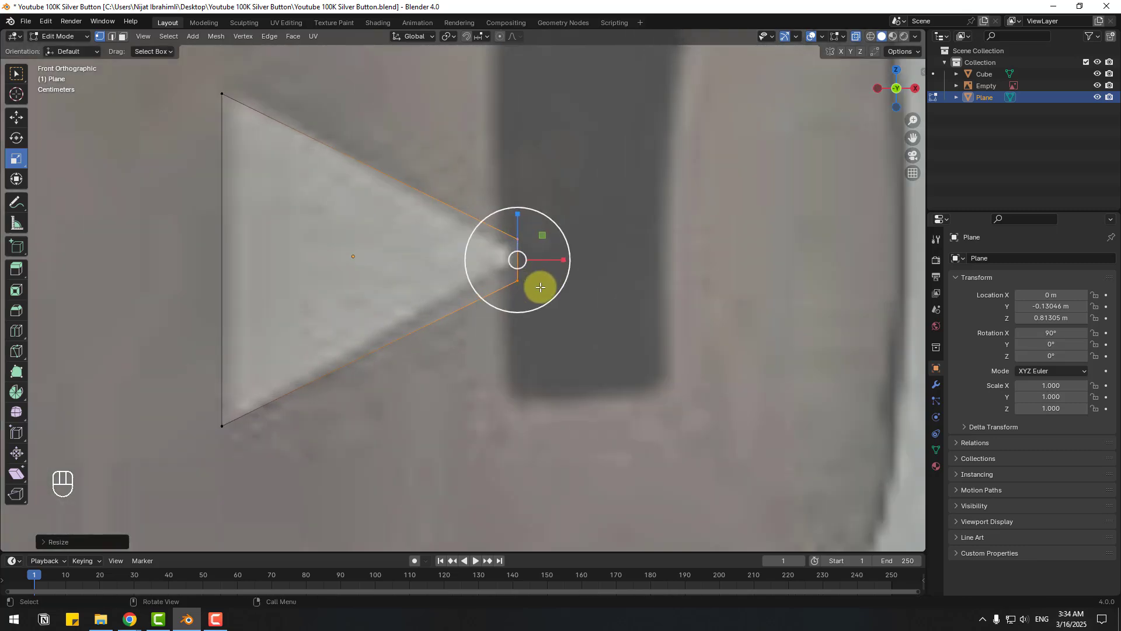
# - Slide the tip vertex, then raise it to match the reference play symbol's tip
pyautogui.click(14, 121)
pyautogui.rightClick(519, 256)
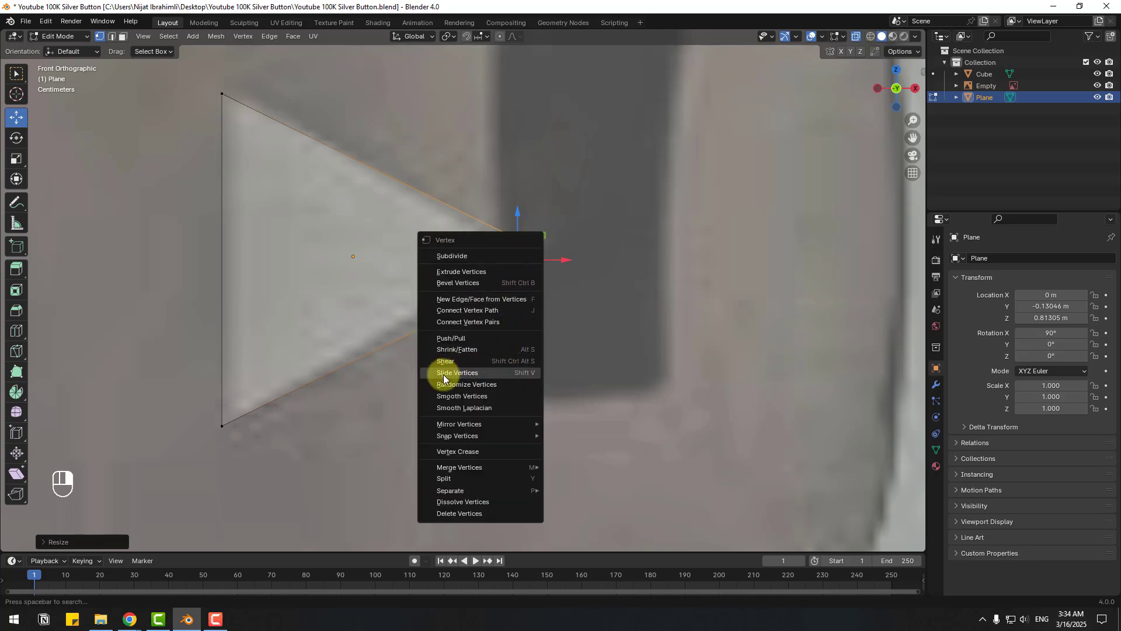
pyautogui.click(493, 374)
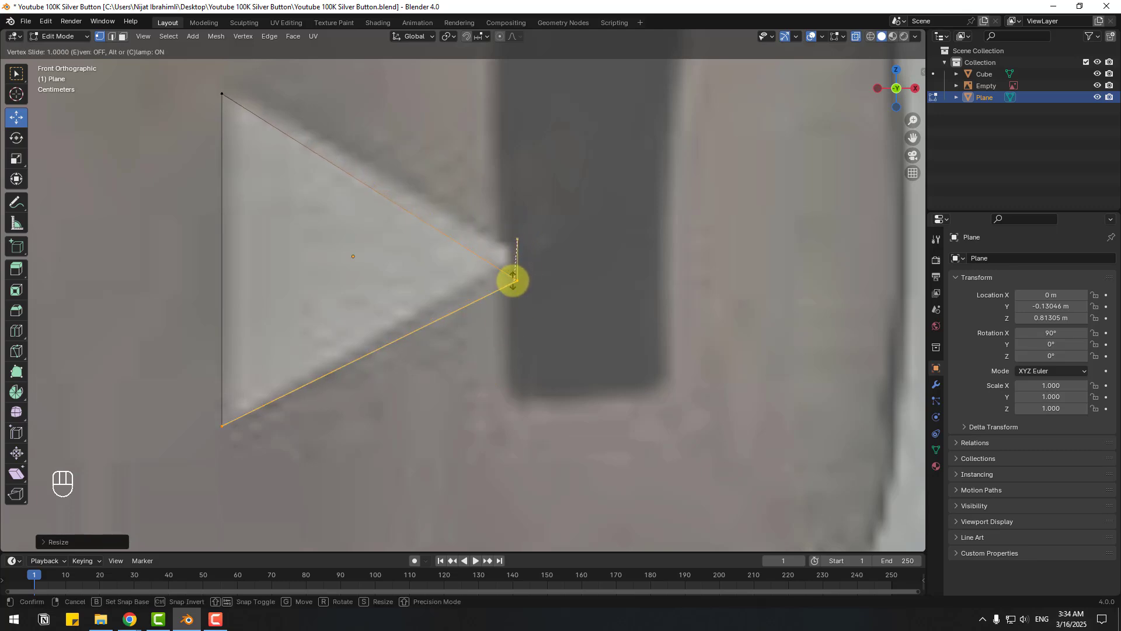
pyautogui.click(514, 284)
pyautogui.click(514, 277)
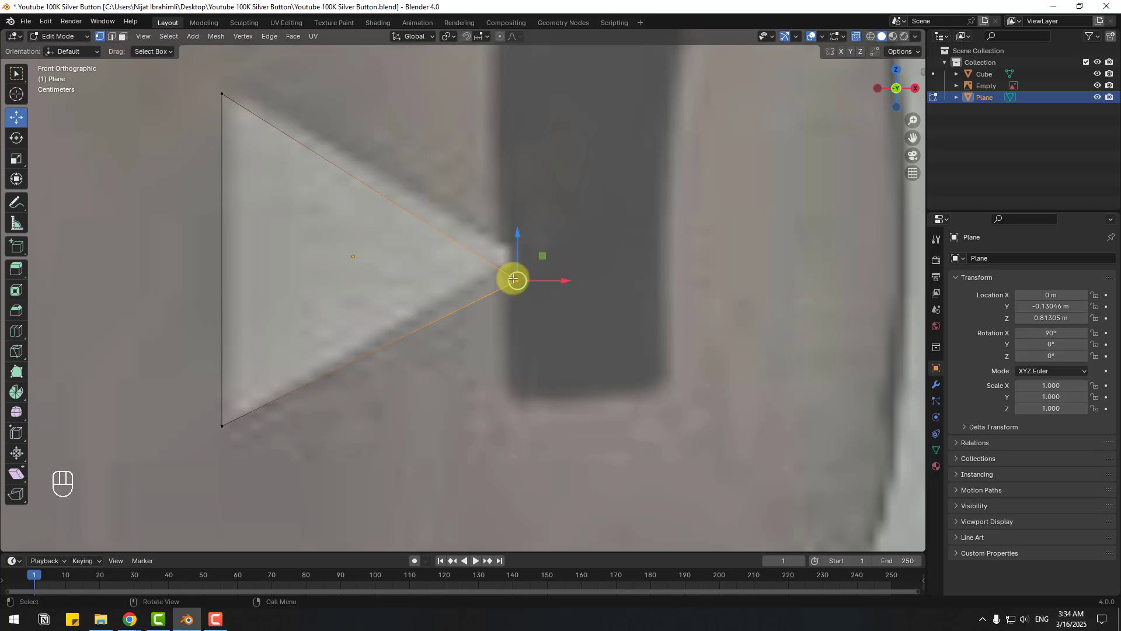
pyautogui.moveTo(517, 259); pyautogui.dragTo(522, 227)
pyautogui.scroll(-2, 541, 240)
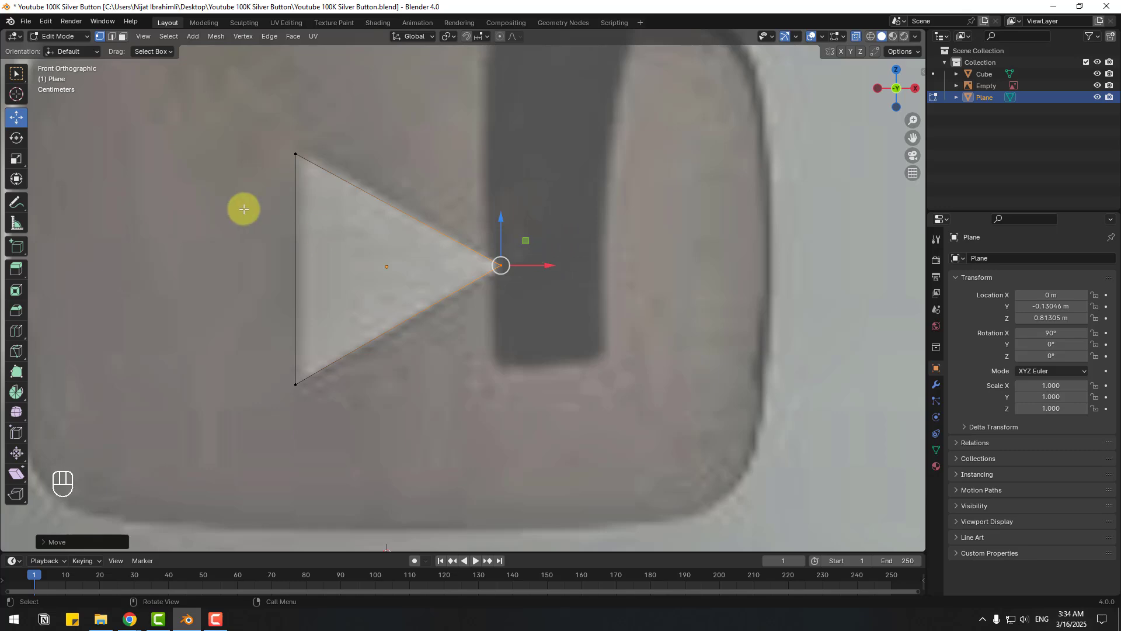
pyautogui.scroll(-2, 218, 213)
pyautogui.moveTo(217, 213); pyautogui.dragTo(315, 225, button='middle')
# - Turn off X-ray, return to Object Mode and move the triangle plane forward along Y
pyautogui.keyDown('shift'); pyautogui.moveTo(143, 293); pyautogui.dragTo(393, 271, button='middle'); pyautogui.keyUp('shift')
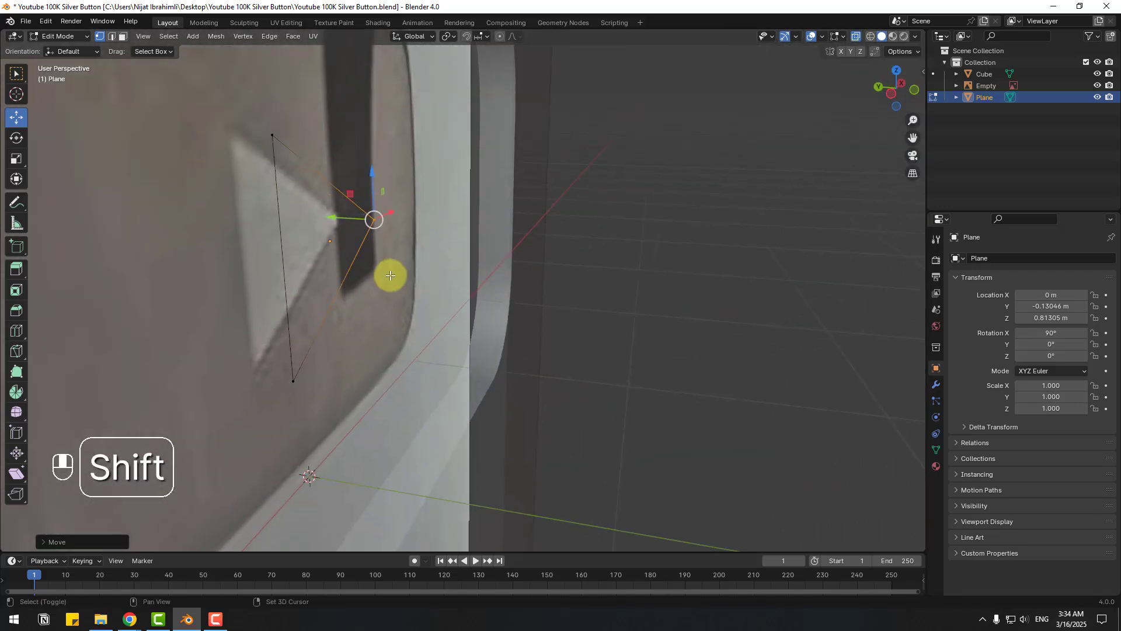
pyautogui.click(856, 37)
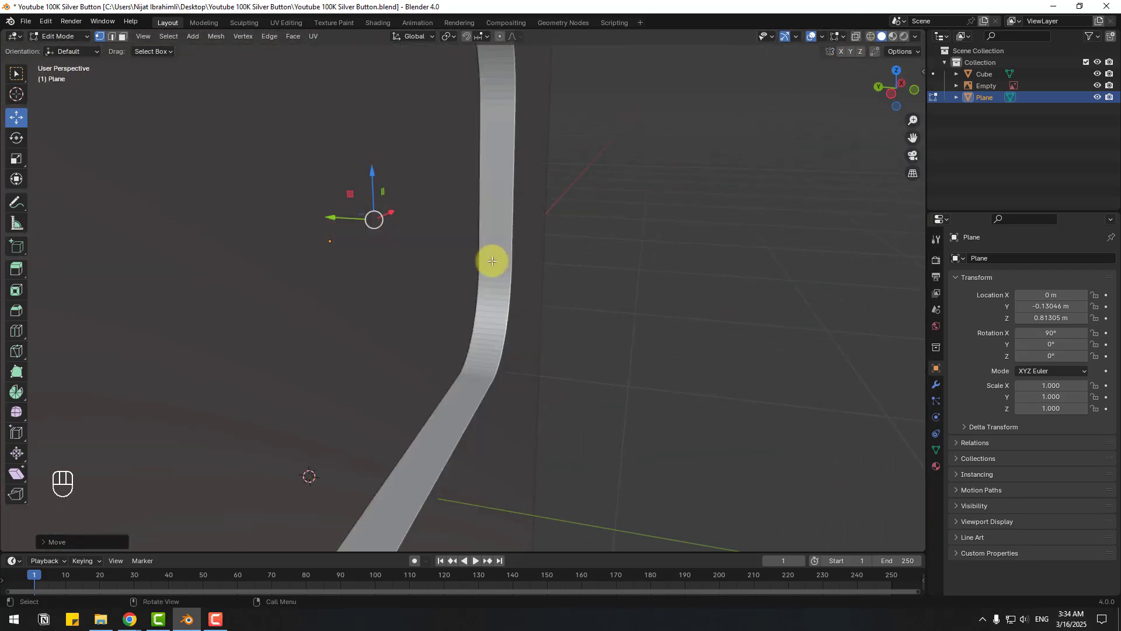
pyautogui.click(70, 37)
pyautogui.click(61, 51)
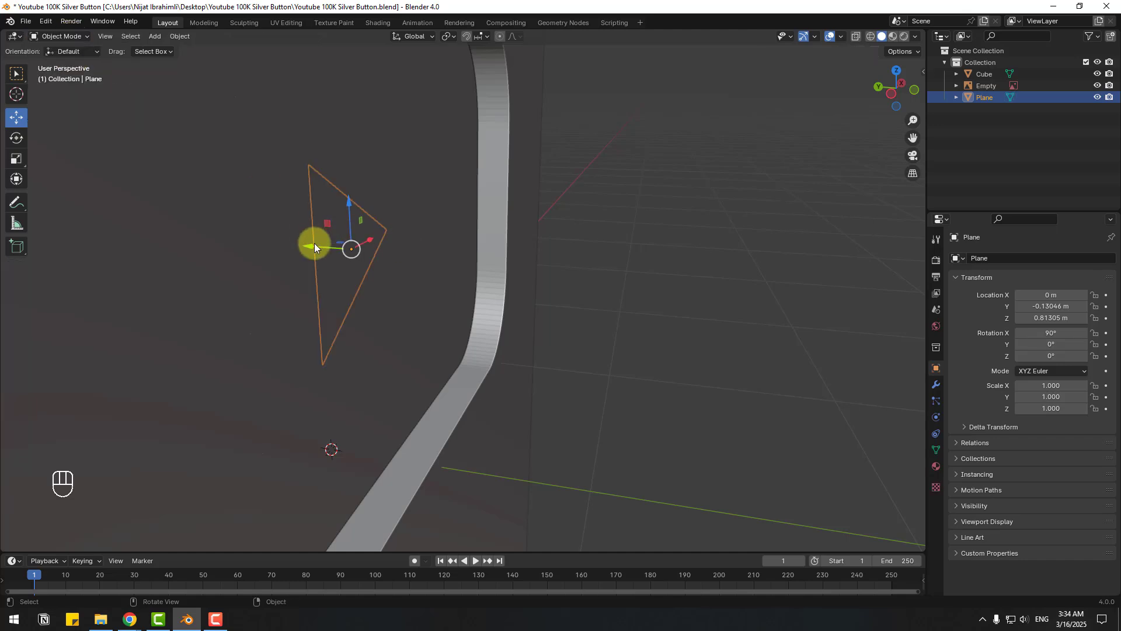
pyautogui.moveTo(314, 242); pyautogui.dragTo(621, 372)
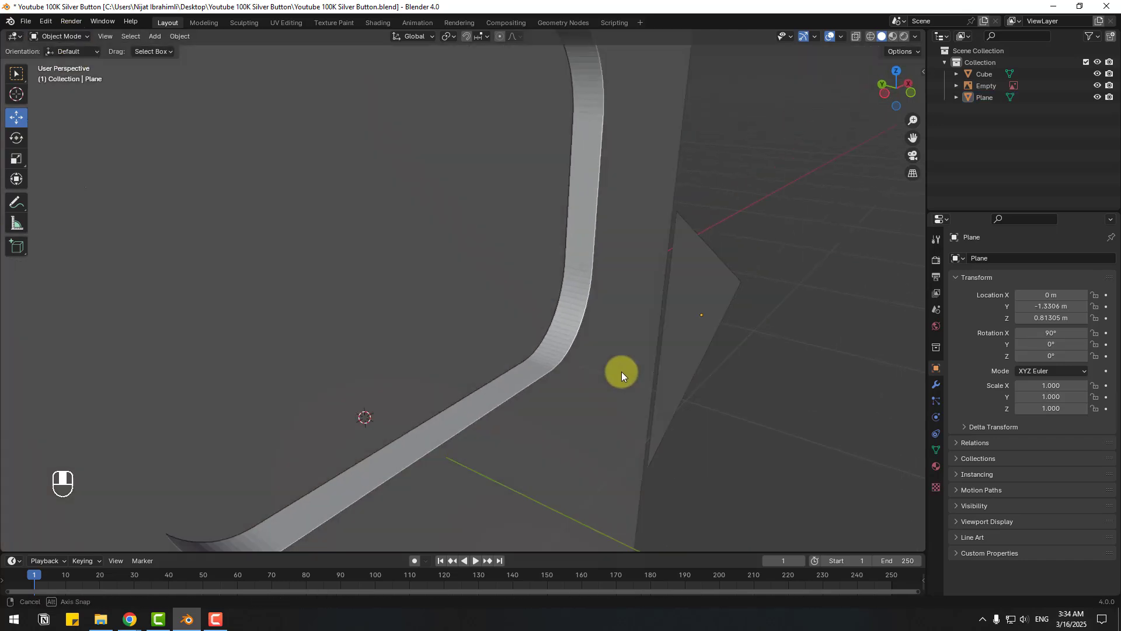
pyautogui.moveTo(621, 371); pyautogui.dragTo(597, 348, button='middle')
pyautogui.click(580, 310)
pyautogui.moveTo(541, 320)
pyautogui.mouseDown(button='middle')
pyautogui.moveTo(598, 332)
pyautogui.moveTo(537, 329)
pyautogui.mouseUp(button='middle')
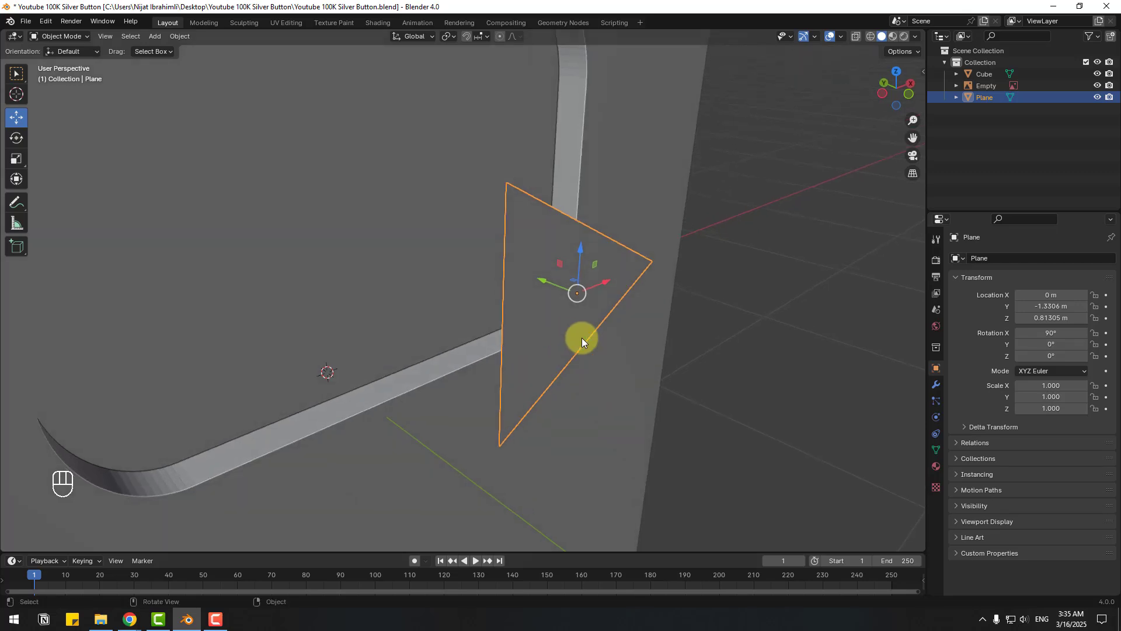
# - Extrude the triangle face in Edit Mode to give it thickness
pyautogui.click(61, 38)
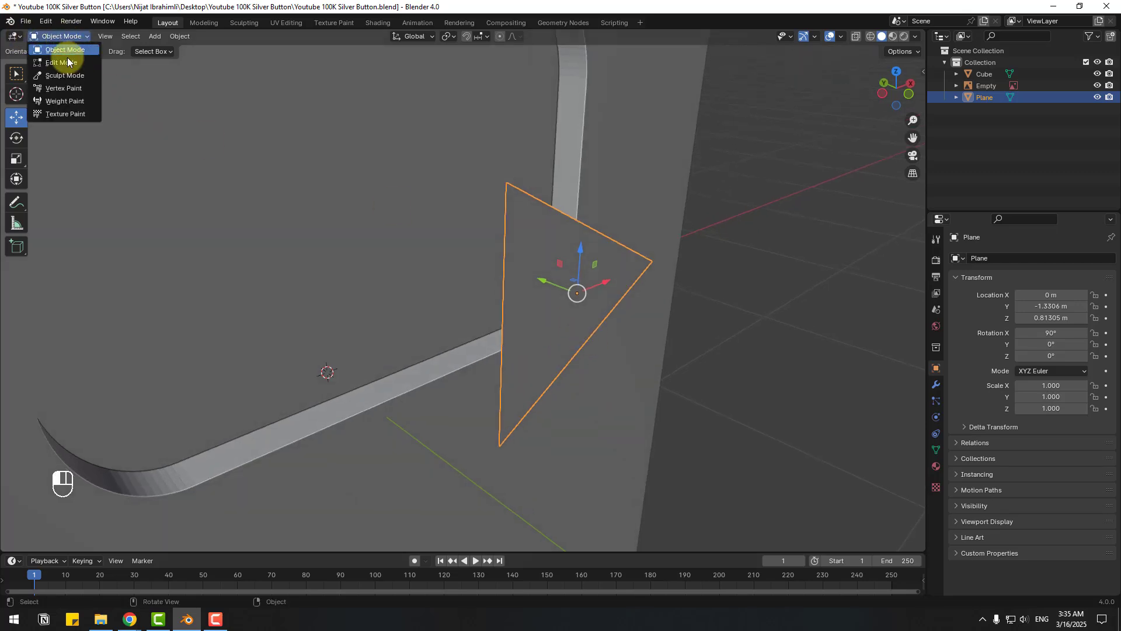
pyautogui.click(64, 61)
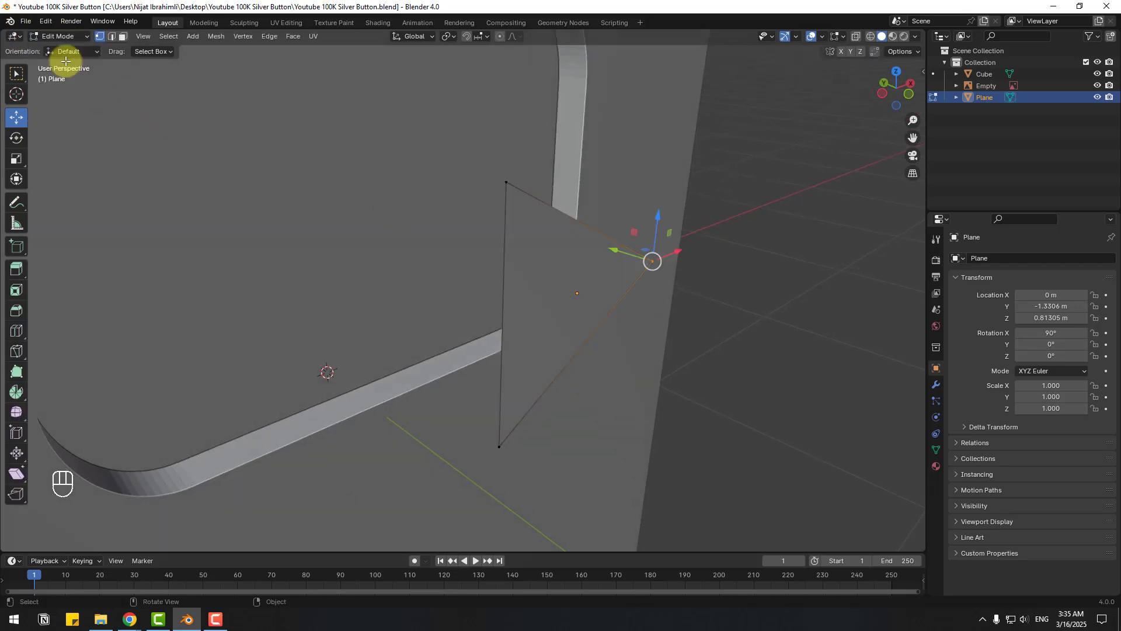
pyautogui.click(122, 37)
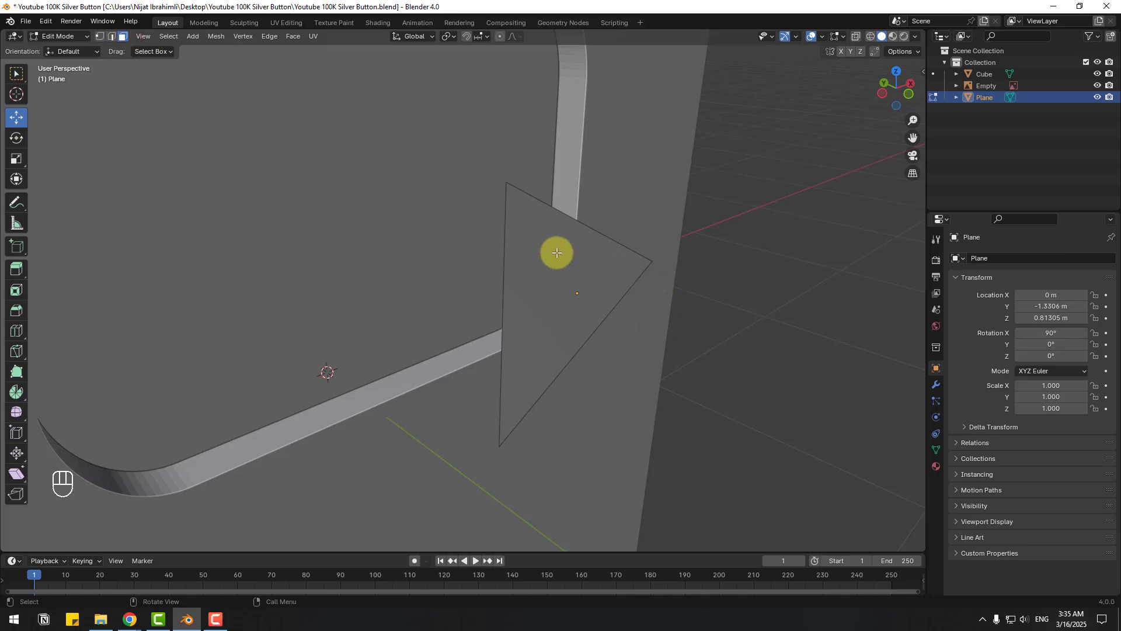
pyautogui.click(584, 267)
pyautogui.moveTo(476, 282)
pyautogui.mouseDown(button='middle')
pyautogui.moveTo(503, 283)
pyautogui.moveTo(461, 280)
pyautogui.mouseUp(button='middle')
pyautogui.keyDown('shift'); pyautogui.moveTo(616, 305); pyautogui.dragTo(574, 289, button='middle'); pyautogui.keyUp('shift')
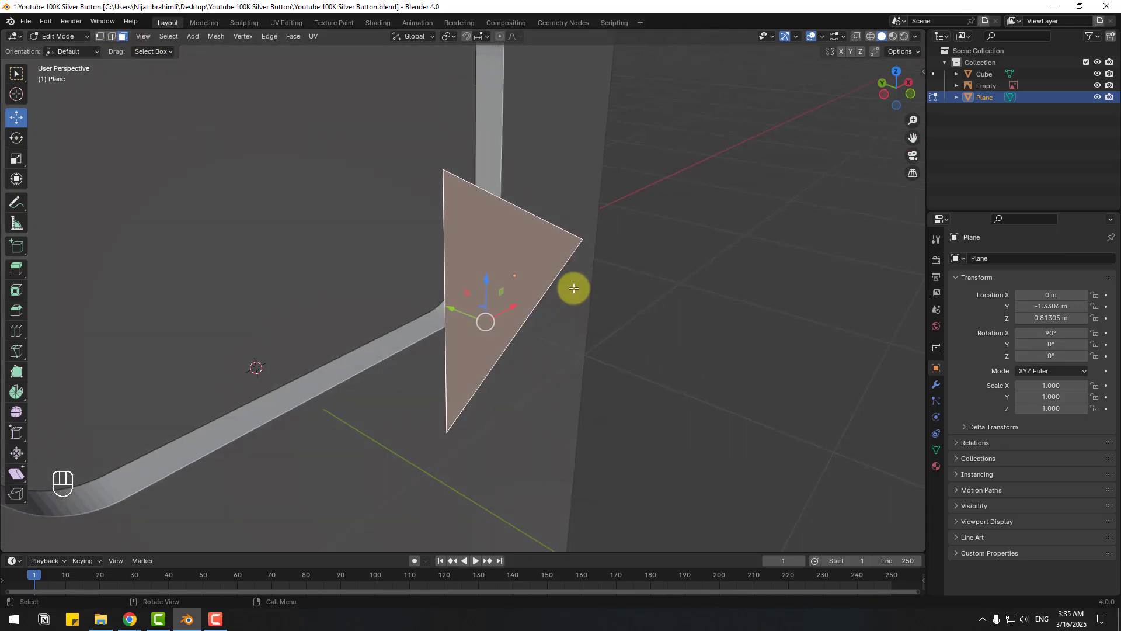
pyautogui.press('e')
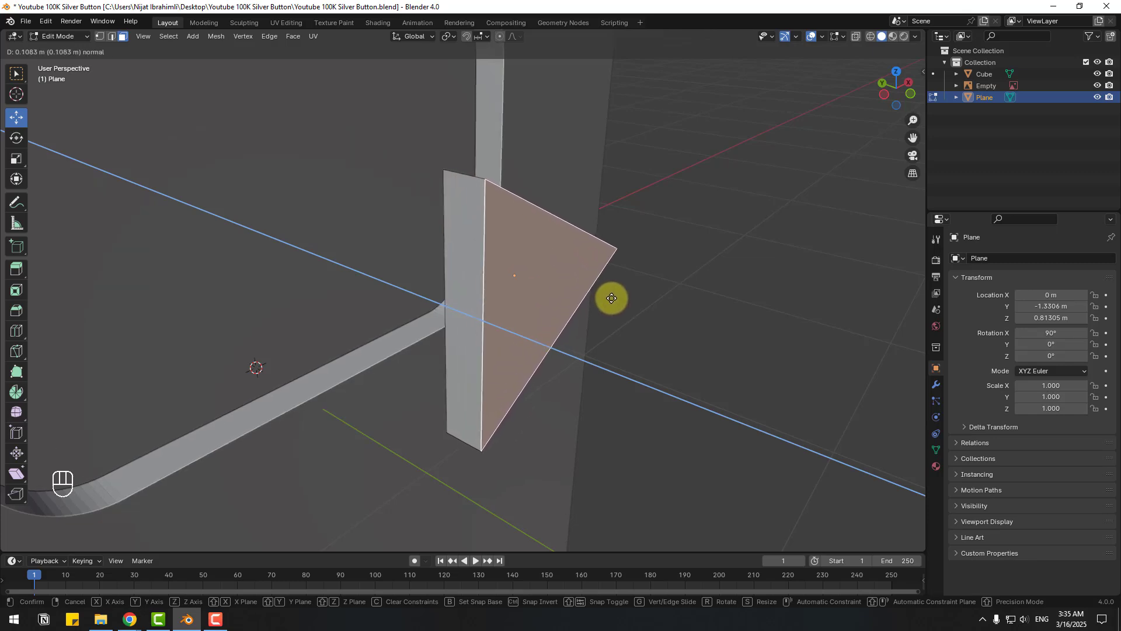
pyautogui.click(600, 298)
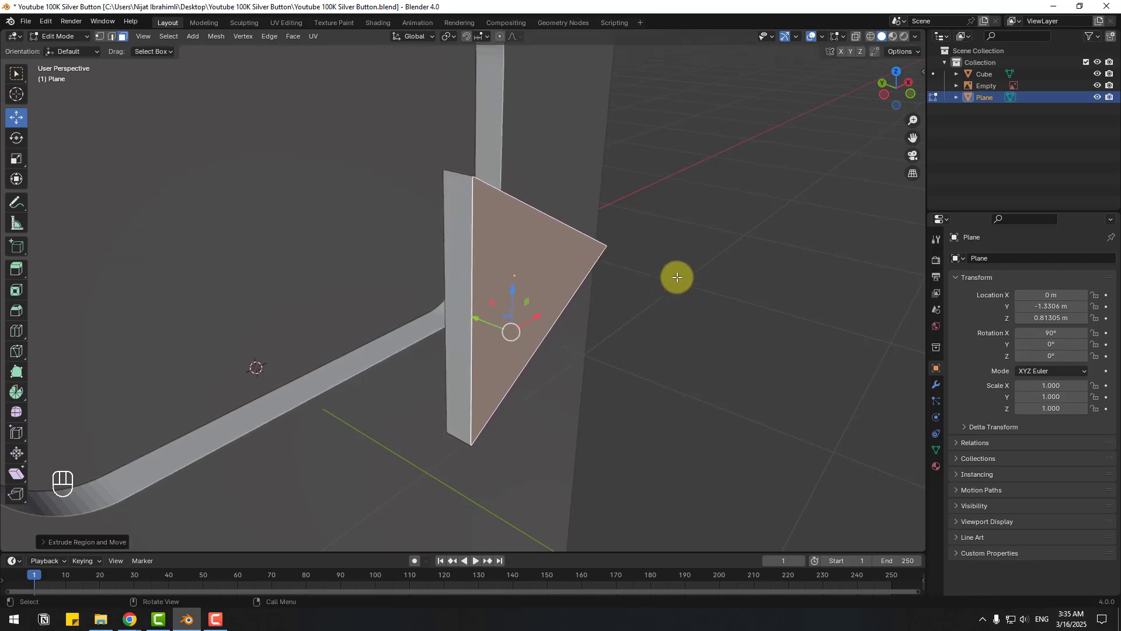
# - Move the extruded triangle to Y −0.286 m, inside the button outline
pyautogui.click(78, 35)
pyautogui.click(63, 50)
pyautogui.scroll(-4, 505, 279)
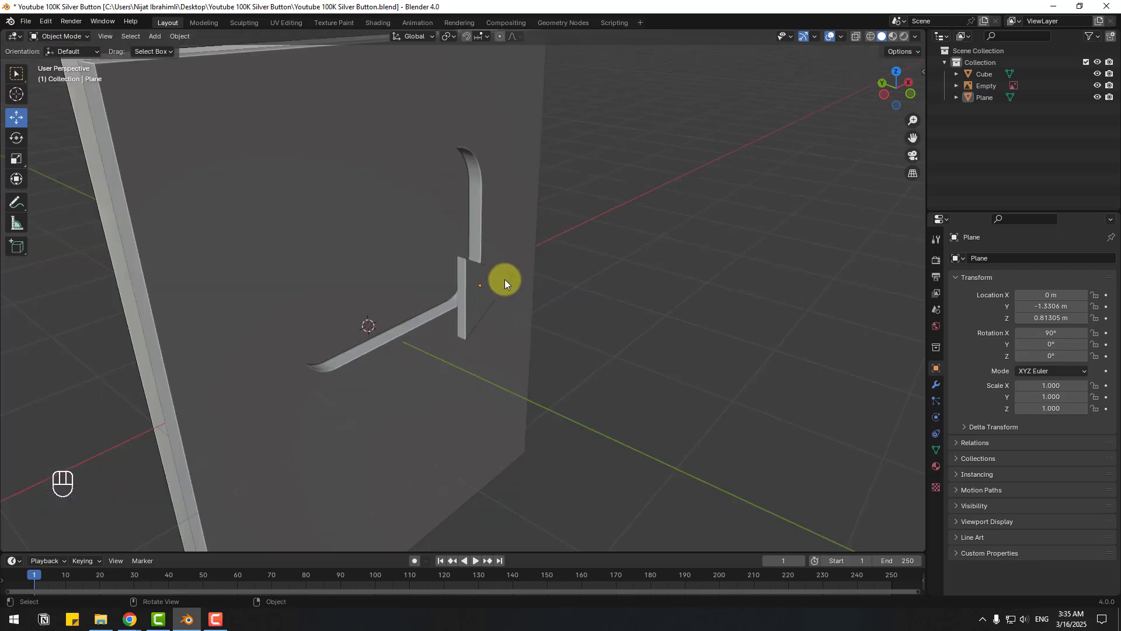
pyautogui.click(495, 294)
pyautogui.moveTo(450, 275); pyautogui.dragTo(352, 254)
pyautogui.moveTo(352, 254); pyautogui.dragTo(446, 234, button='middle')
pyautogui.scroll(4, 446, 234)
pyautogui.click(482, 235)
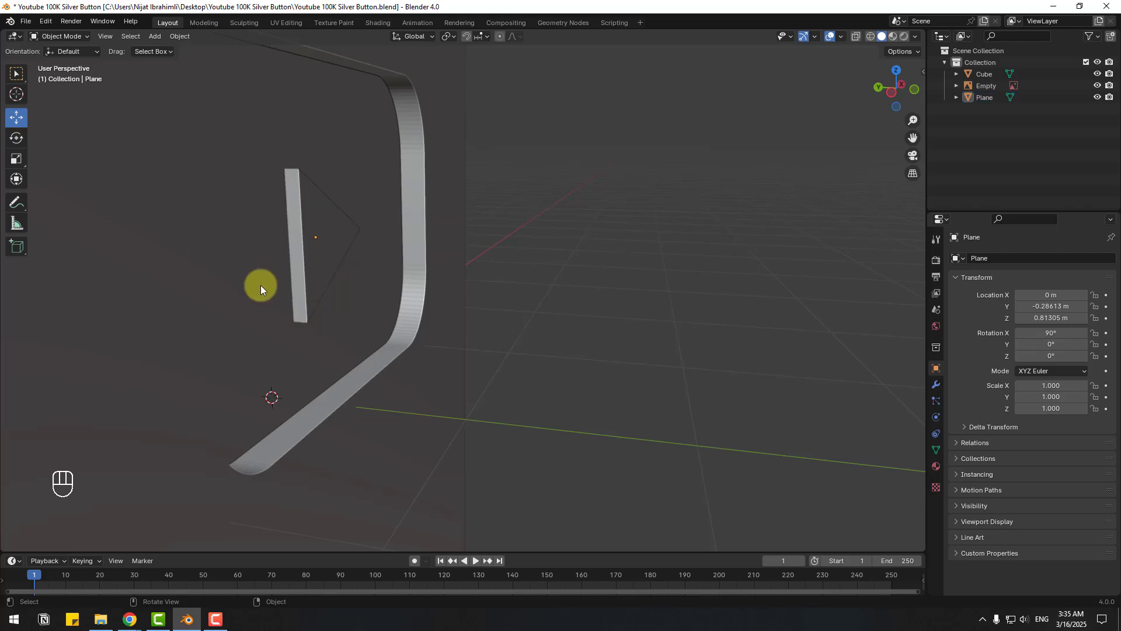
pyautogui.moveTo(260, 285); pyautogui.dragTo(543, 282, button='middle')
pyautogui.scroll(-4, 371, 346)
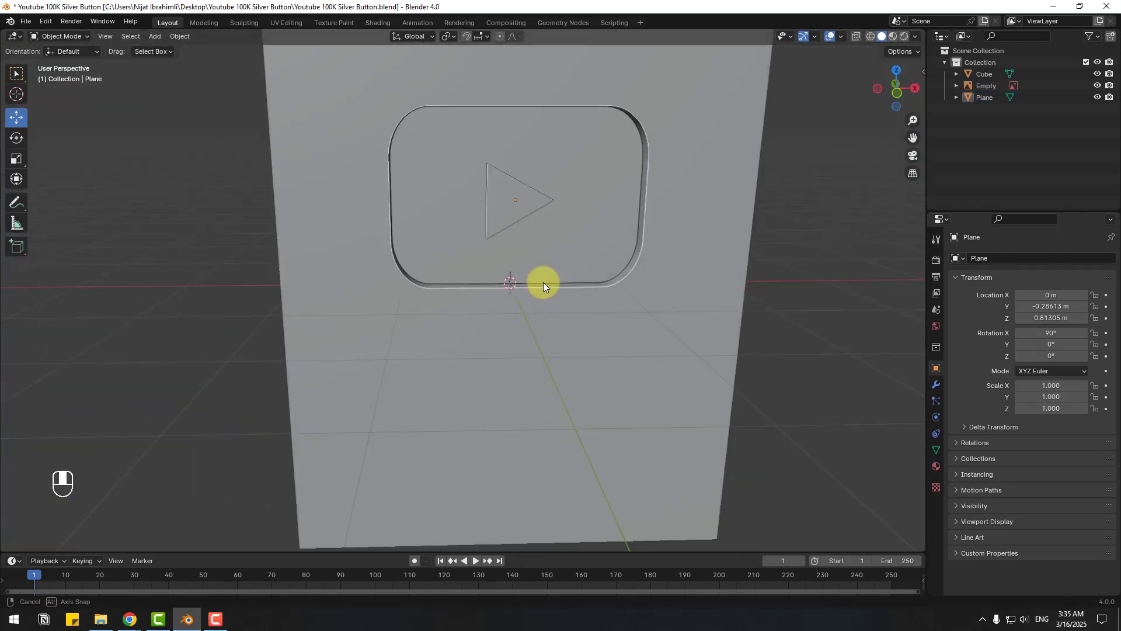
pyautogui.keyDown('shift'); pyautogui.moveTo(622, 278); pyautogui.dragTo(583, 285, button='middle'); pyautogui.keyUp('shift')
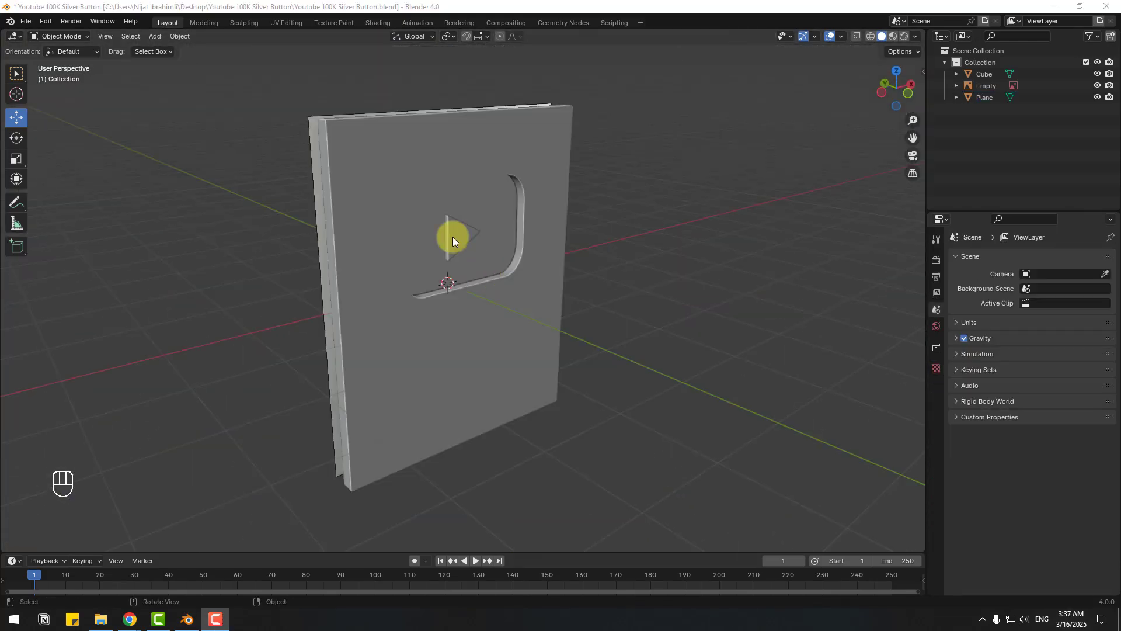
# - Add a Text object, move it forward along Y and rotate it 90° on X to stand upright
pyautogui.click(155, 38)
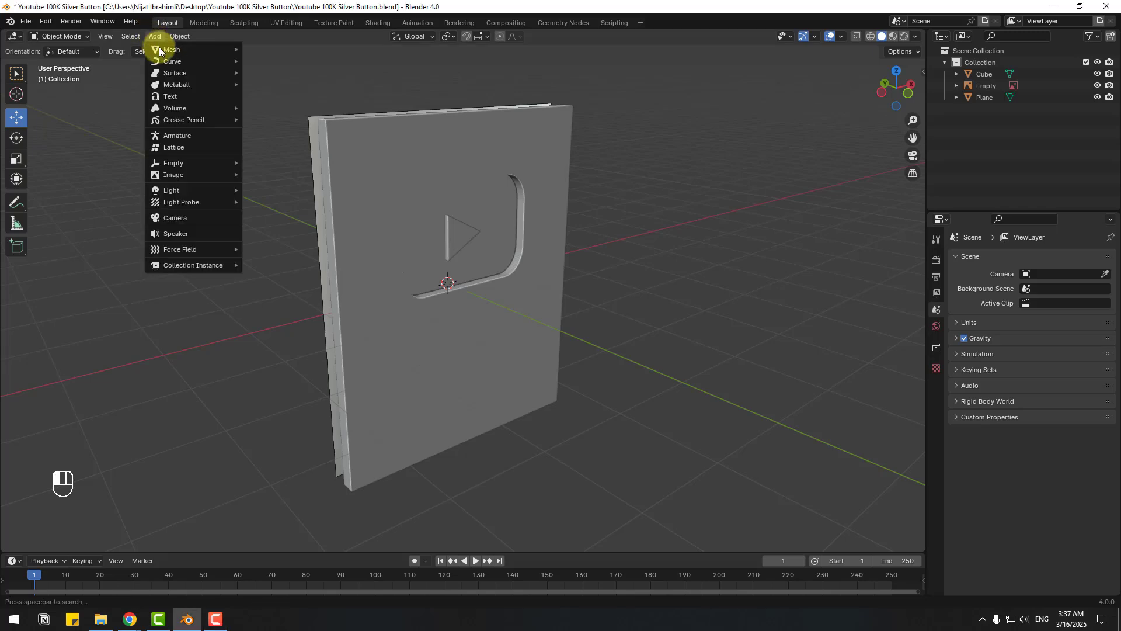
pyautogui.click(168, 97)
pyautogui.moveTo(478, 290); pyautogui.dragTo(418, 279, button='middle')
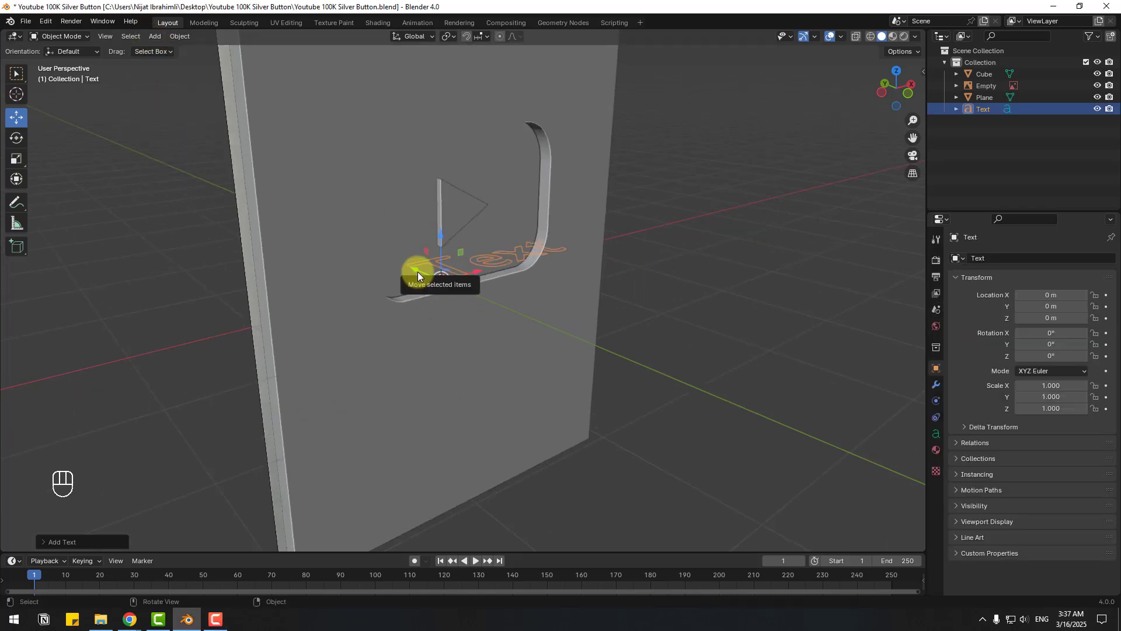
pyautogui.moveTo(418, 271); pyautogui.dragTo(609, 349)
pyautogui.click(17, 138)
pyautogui.hotkey('ctrl', 'z')
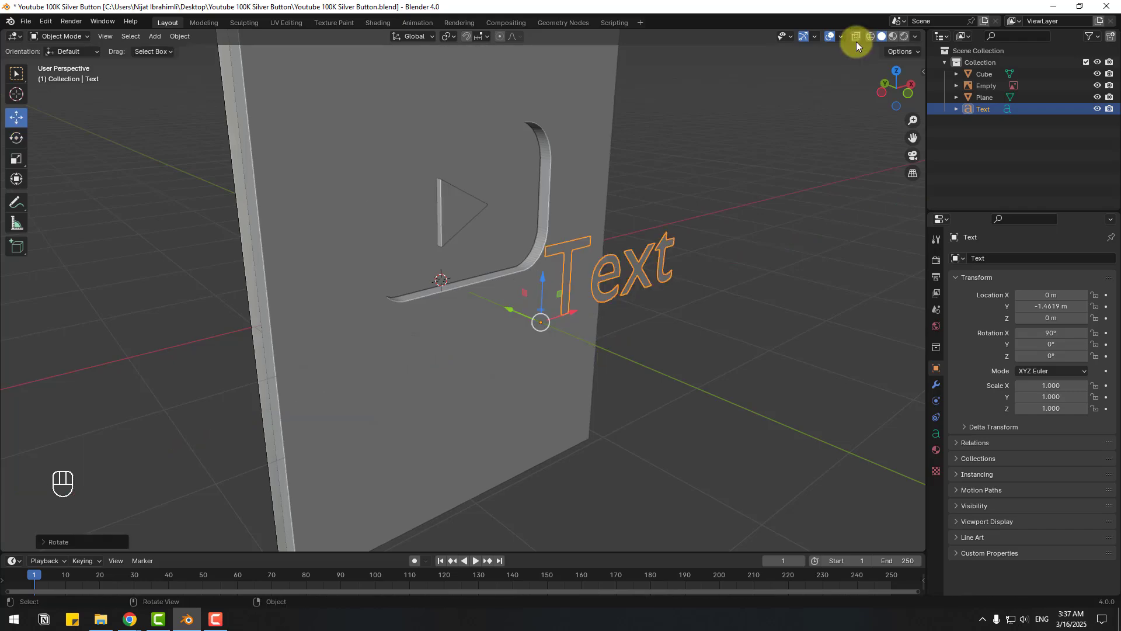
# - In an X-ray front view, move the text down and left below the play button
pyautogui.click(856, 40)
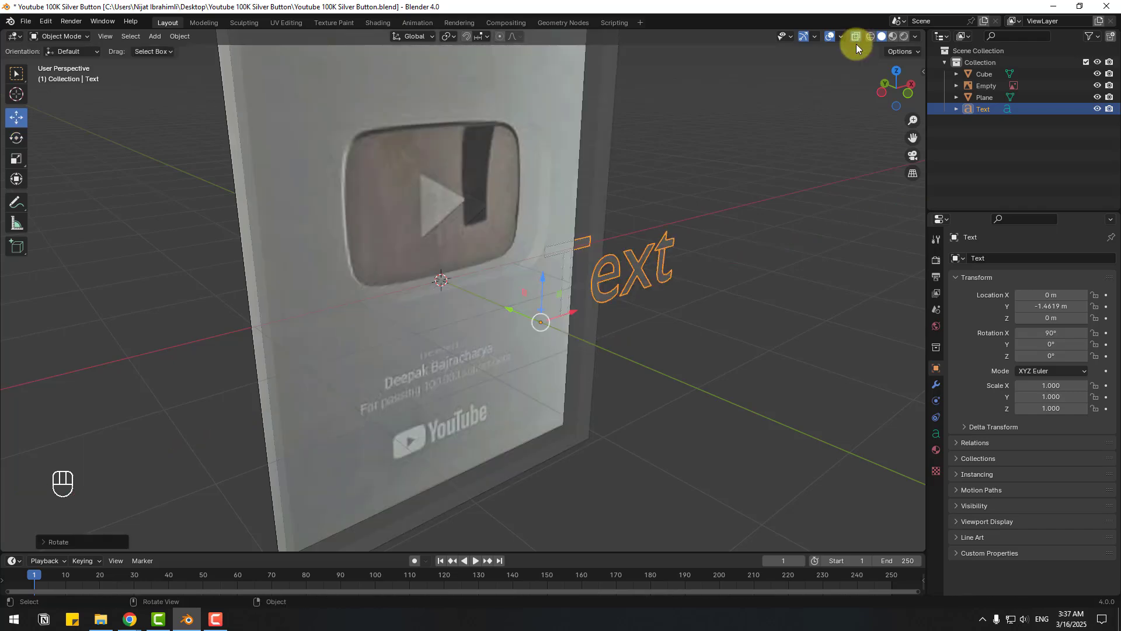
pyautogui.press('KP_1')
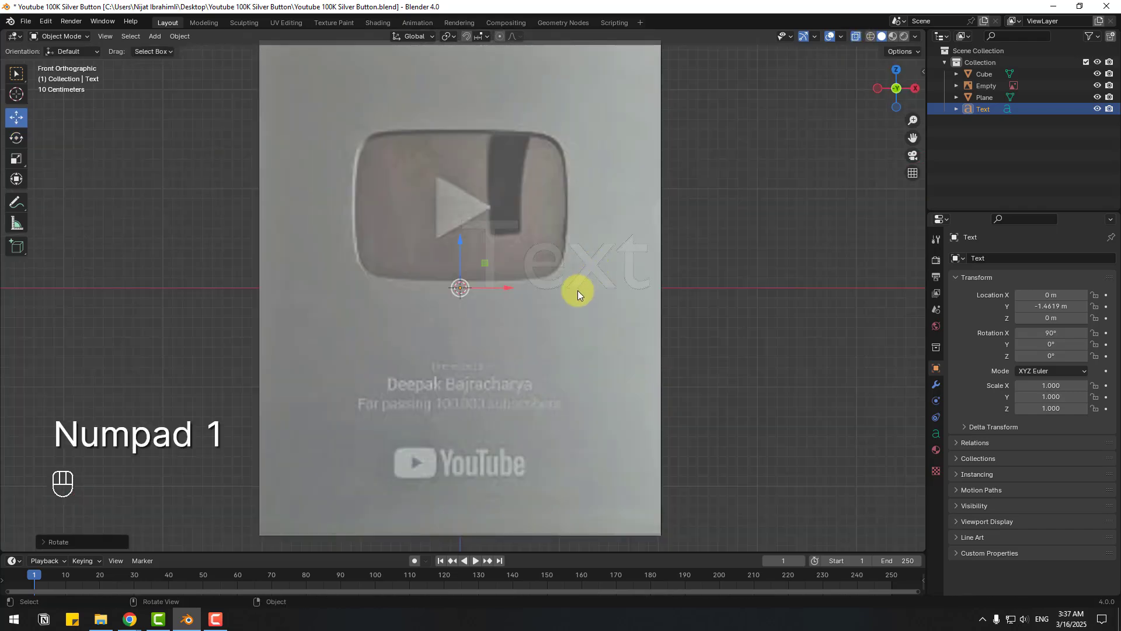
pyautogui.scroll(2, 502, 299)
pyautogui.moveTo(460, 252); pyautogui.dragTo(284, 349)
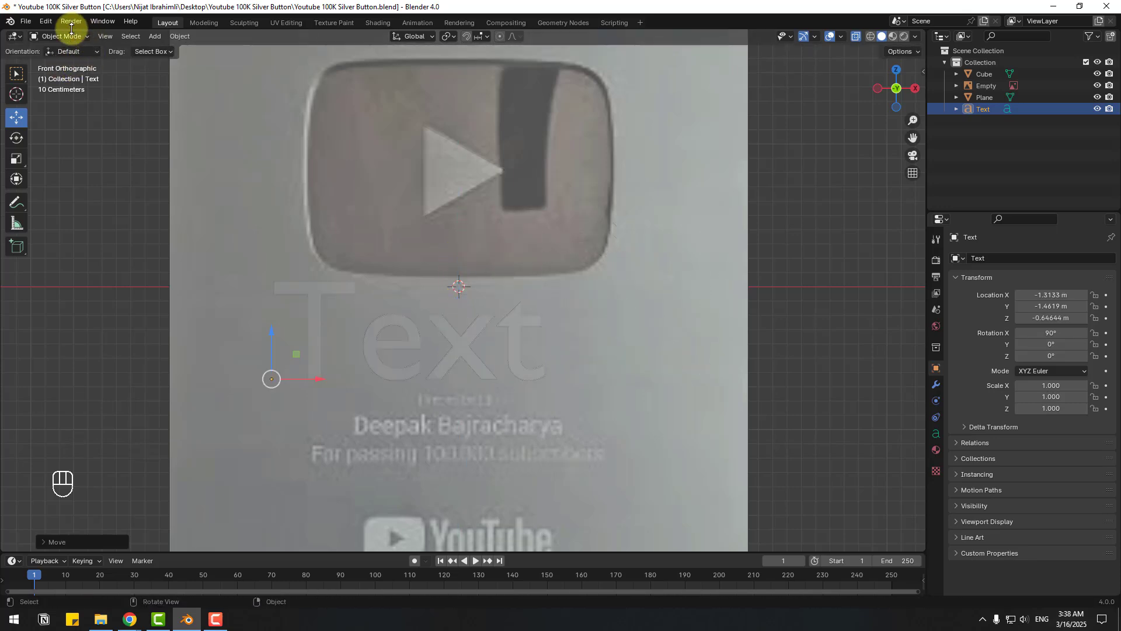
# - Replace the placeholder text with 'Presented to'
pyautogui.click(72, 37)
pyautogui.click(58, 63)
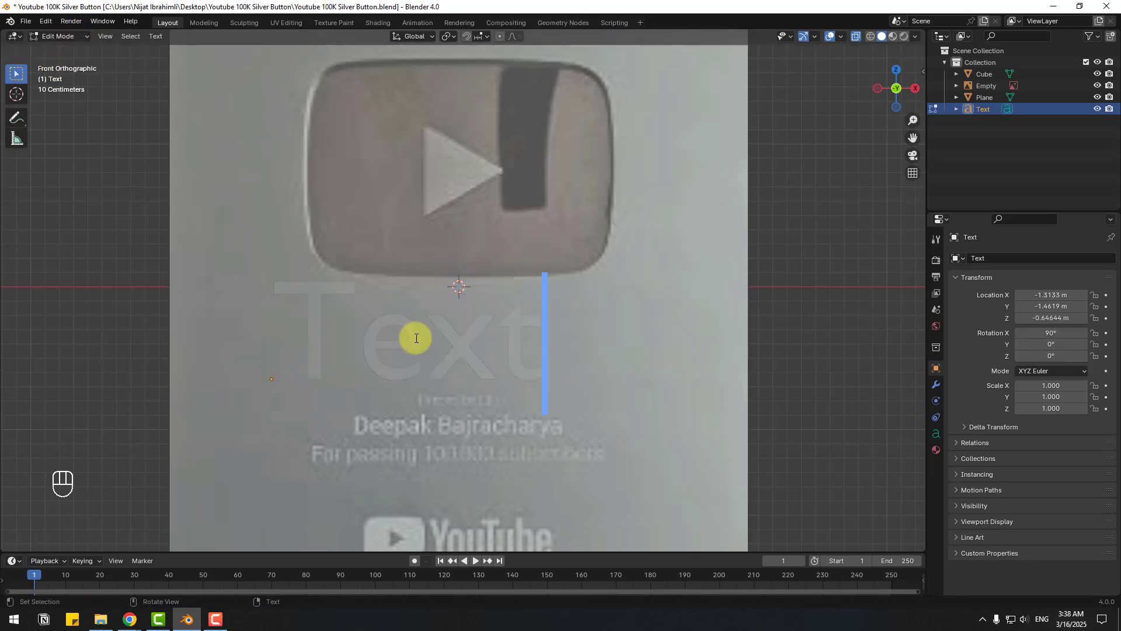
pyautogui.press('BackSpace')
pyautogui.press('BackSpace')
pyautogui.press('BackSpace')
pyautogui.press('BackSpace')
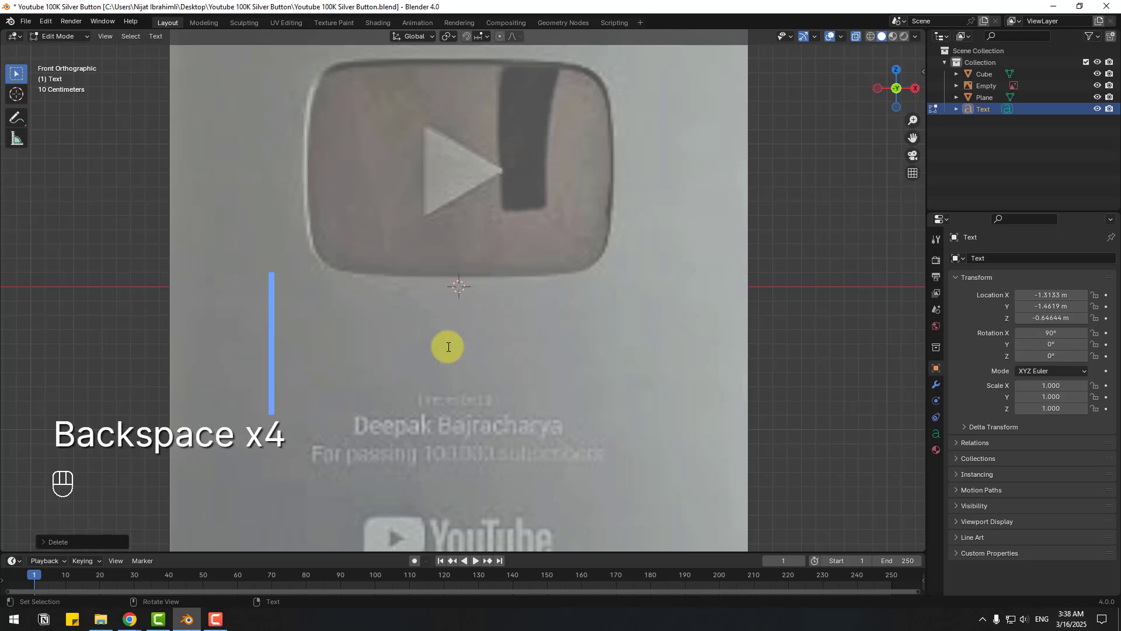
pyautogui.write('Presented to')
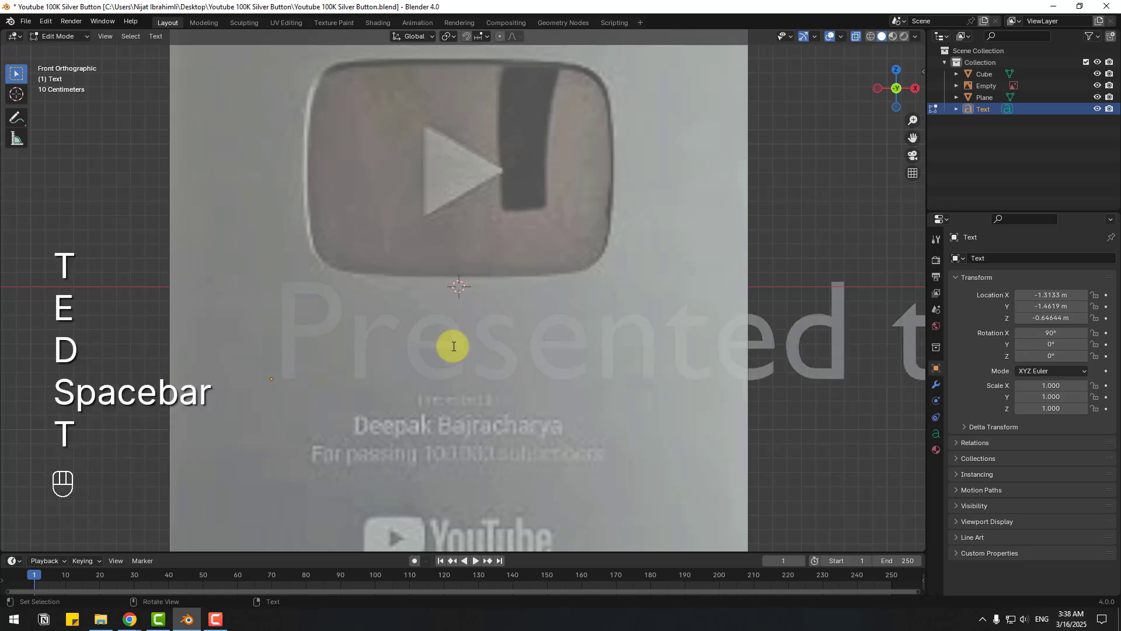
pyautogui.click(79, 37)
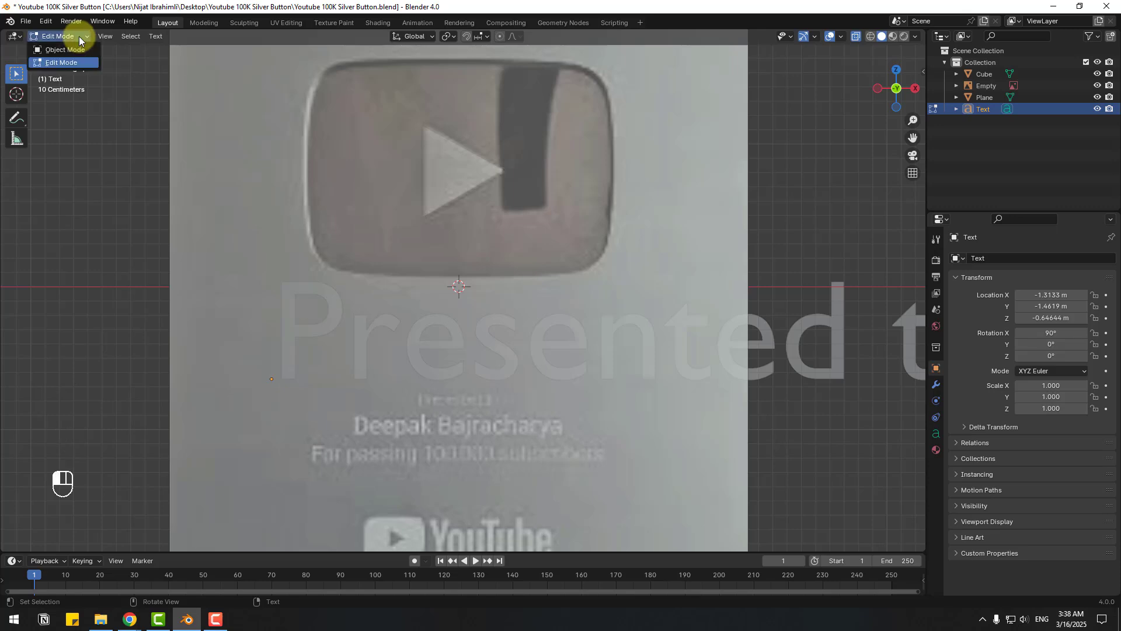
pyautogui.click(57, 51)
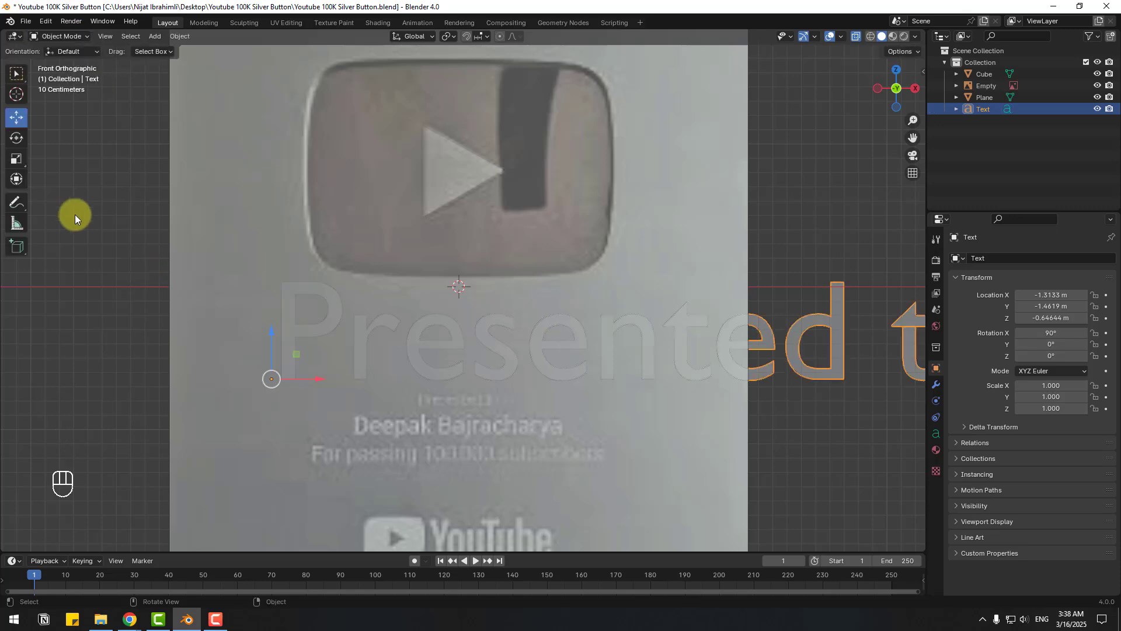
# - Scale the text to 0.118 and place it at X −0.292 m, Z −0.838 m
pyautogui.click(24, 166)
pyautogui.moveTo(292, 363); pyautogui.dragTo(277, 377)
pyautogui.click(17, 117)
pyautogui.moveTo(316, 379); pyautogui.dragTo(454, 379)
pyautogui.scroll(4, 481, 396)
pyautogui.moveTo(334, 325); pyautogui.dragTo(353, 407)
pyautogui.click(17, 158)
pyautogui.click(17, 118)
pyautogui.moveTo(372, 417); pyautogui.dragTo(387, 415)
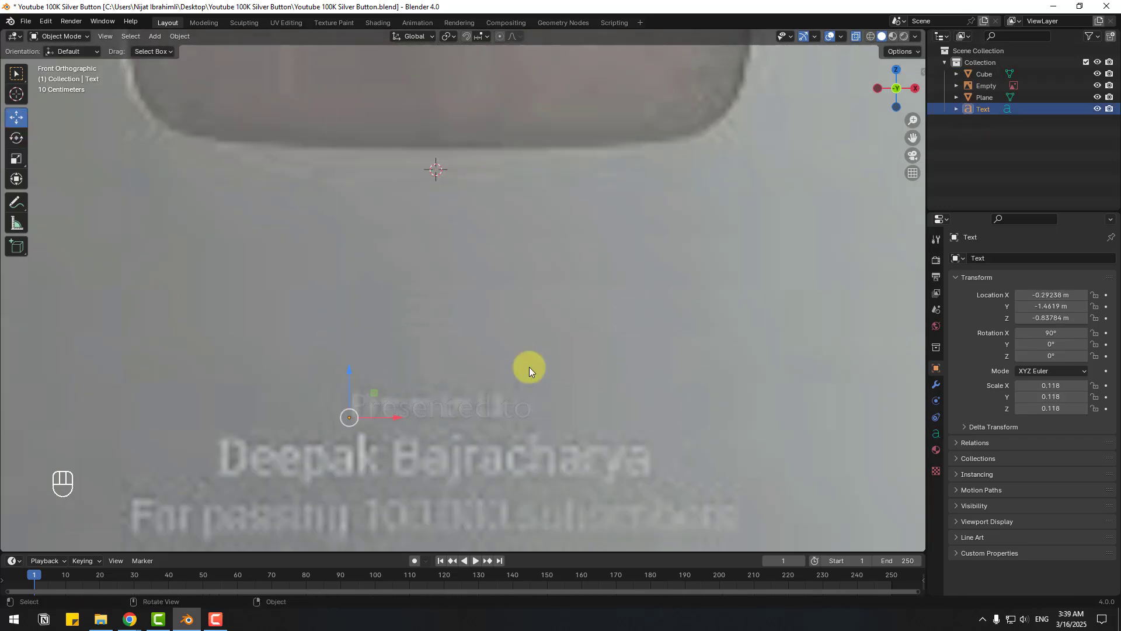
# - Set the 'Presented to' text's Geometry Extrude to 0.07 m and inspect it with X-ray off
pyautogui.click(935, 434)
pyautogui.click(955, 381)
pyautogui.click(968, 453)
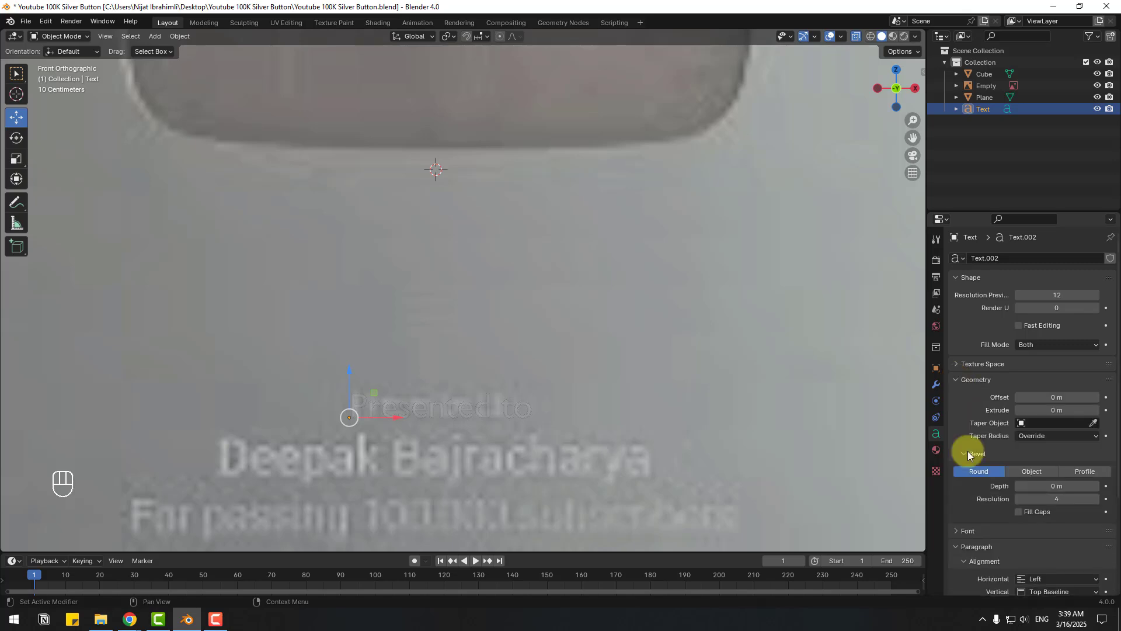
pyautogui.click(1057, 410)
pyautogui.click(857, 37)
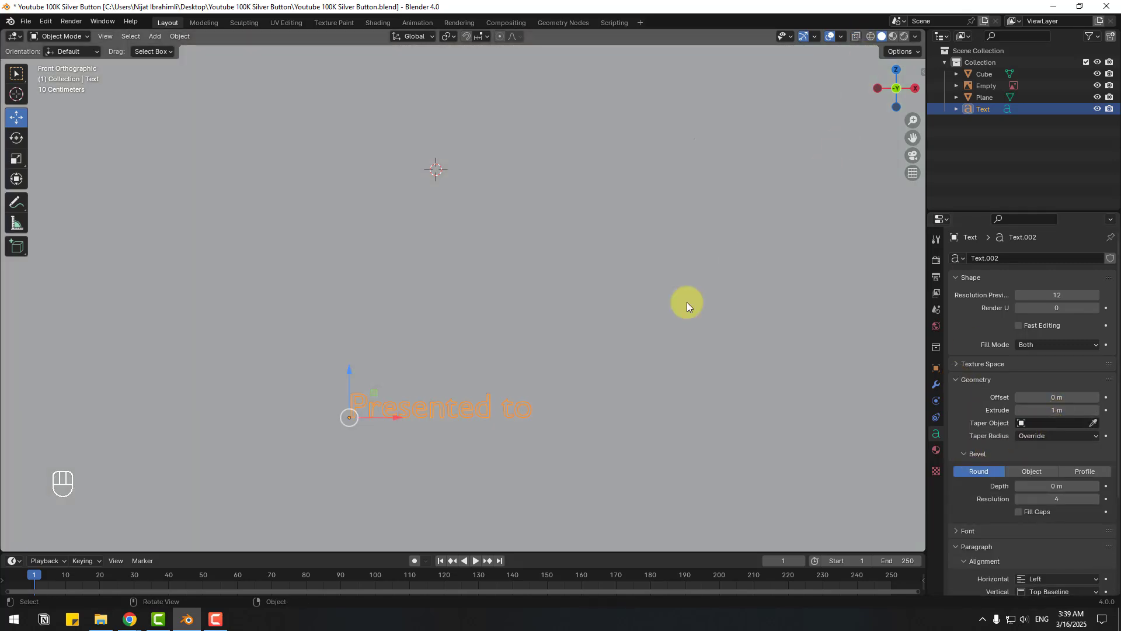
pyautogui.moveTo(463, 331); pyautogui.dragTo(694, 321, button='middle')
pyautogui.moveTo(1059, 409); pyautogui.dragTo(998, 415)
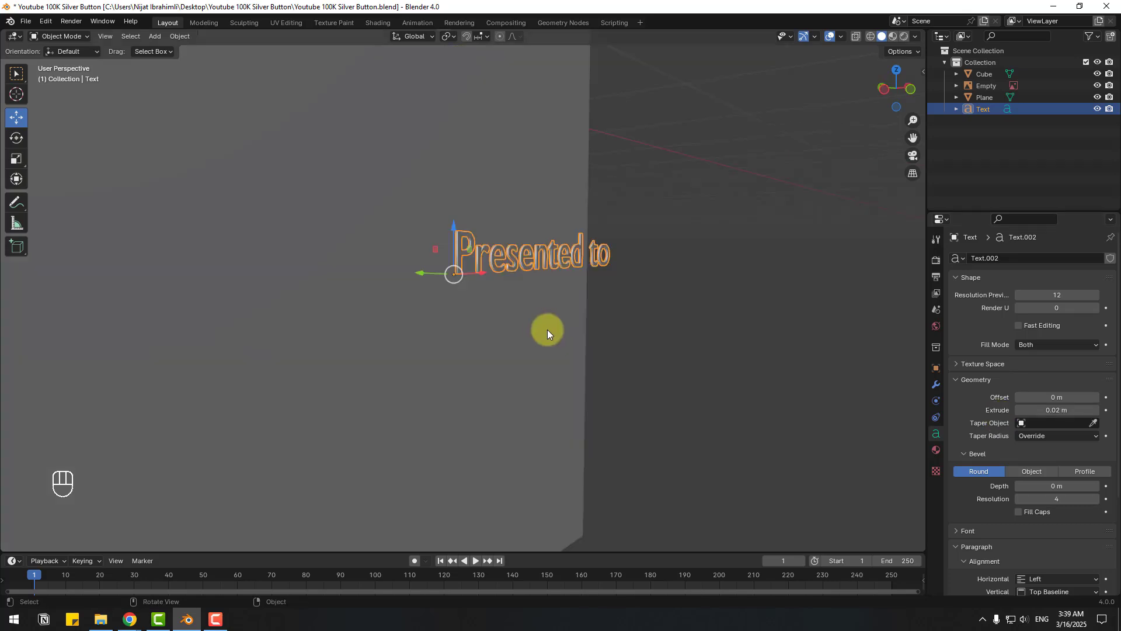
# - Duplicate the 'Presented to' line, move it down and change it to the recipient's name
pyautogui.hotkey('shift', 'd')
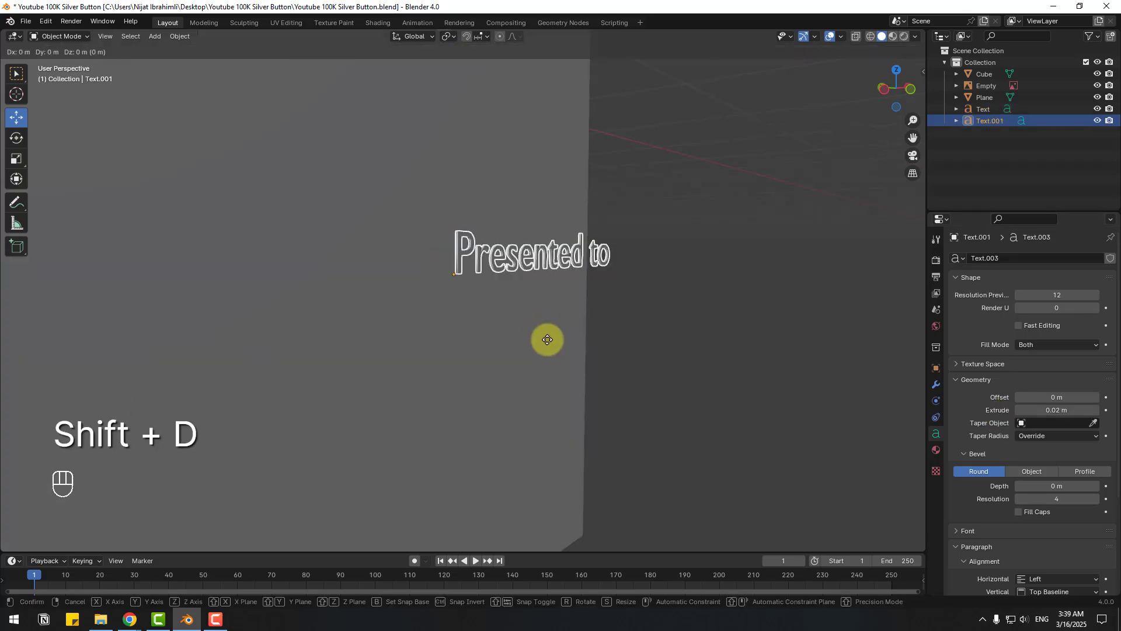
pyautogui.press('Escape')
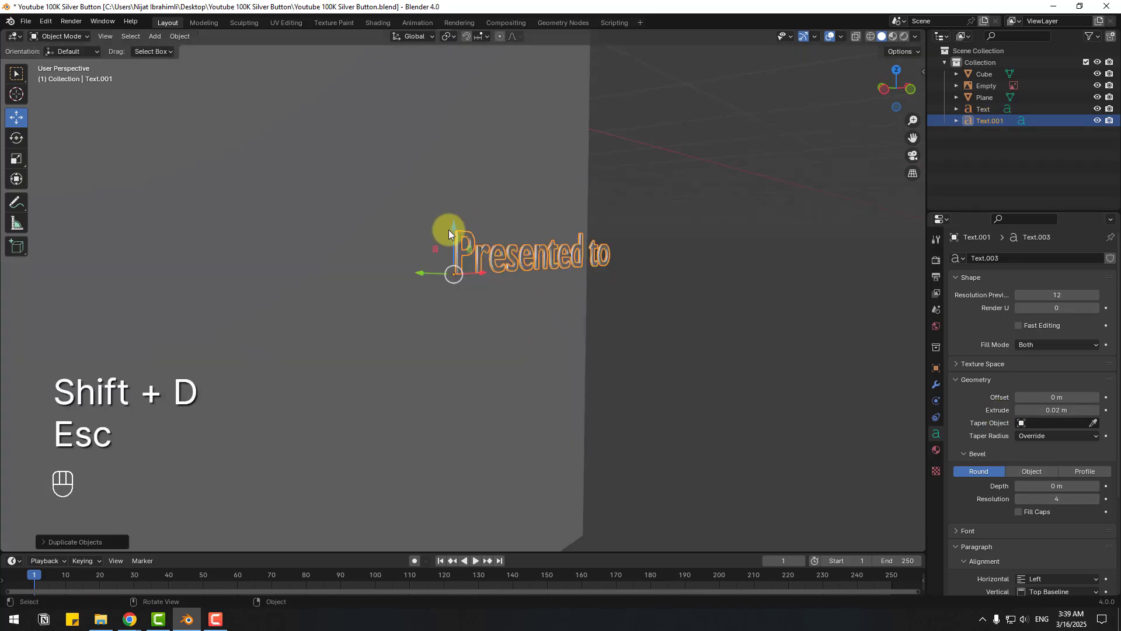
pyautogui.moveTo(453, 230); pyautogui.dragTo(447, 284)
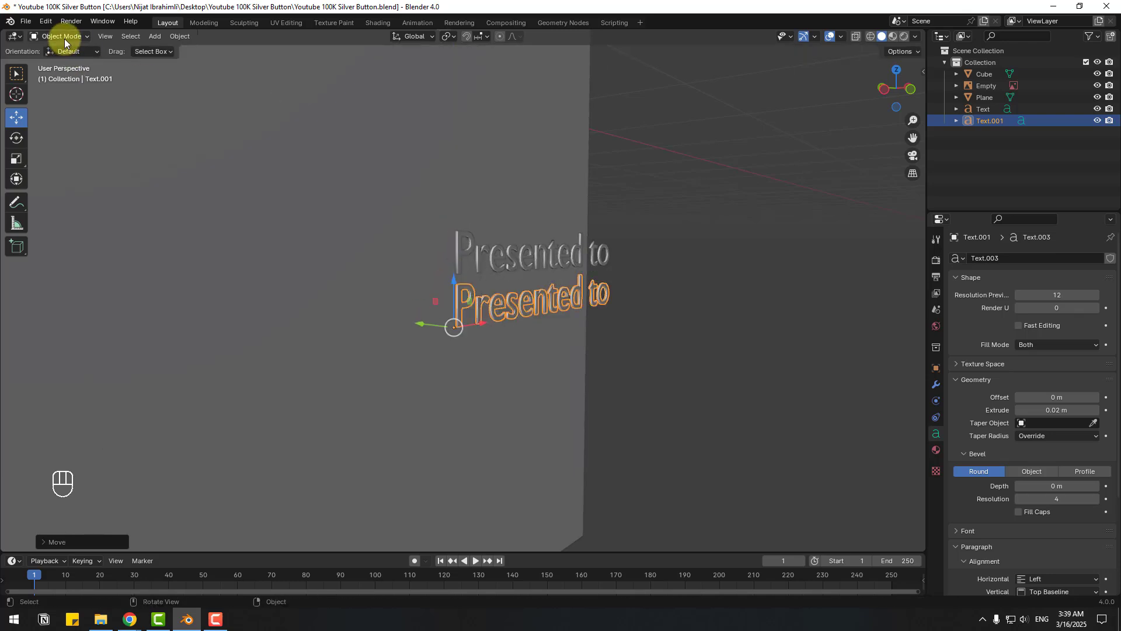
pyautogui.press('Tab')
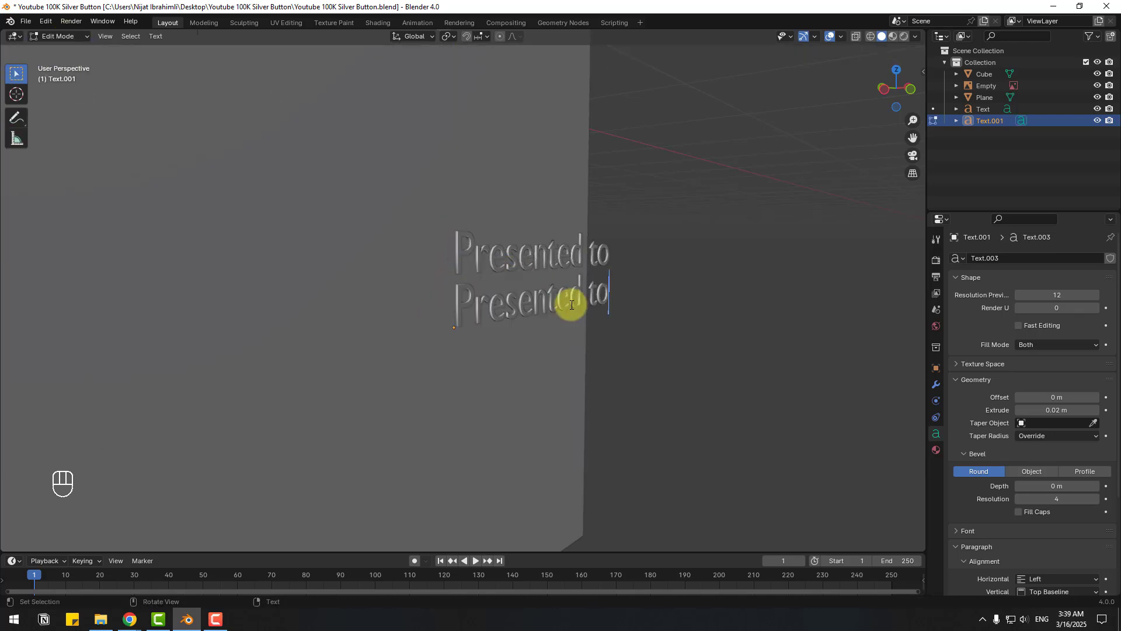
pyautogui.press('BackSpace')
pyautogui.press('BackSpace')
pyautogui.press('BackSpace')
pyautogui.press('BackSpace')
pyautogui.press('BackSpace')
pyautogui.press('BackSpace')
pyautogui.press('BackSpace')
pyautogui.press('BackSpace')
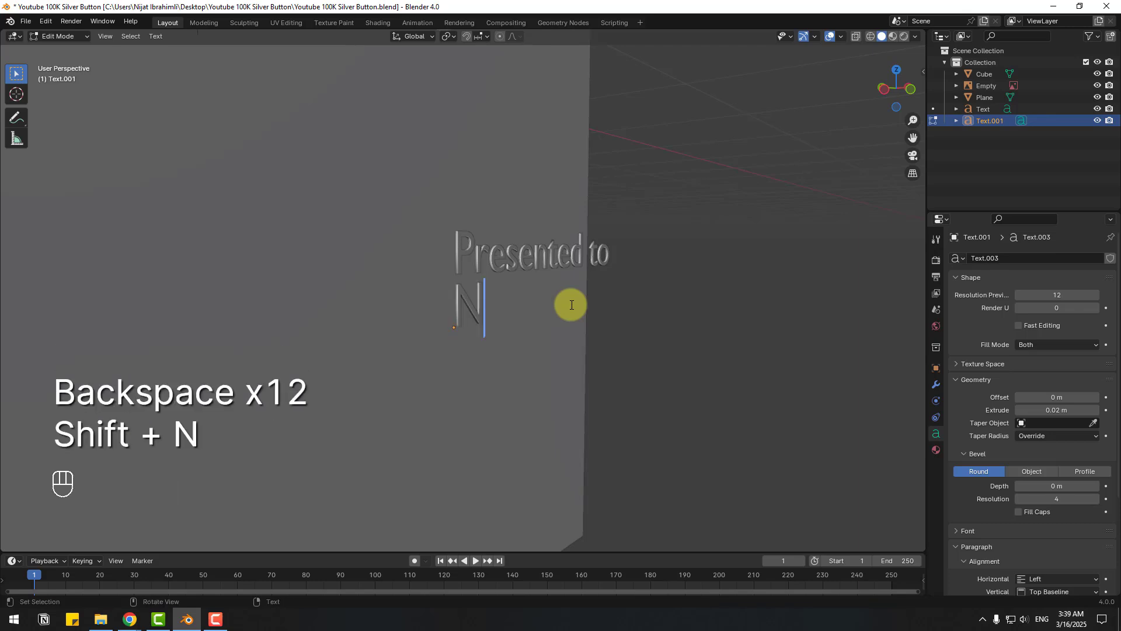
pyautogui.click(56, 37)
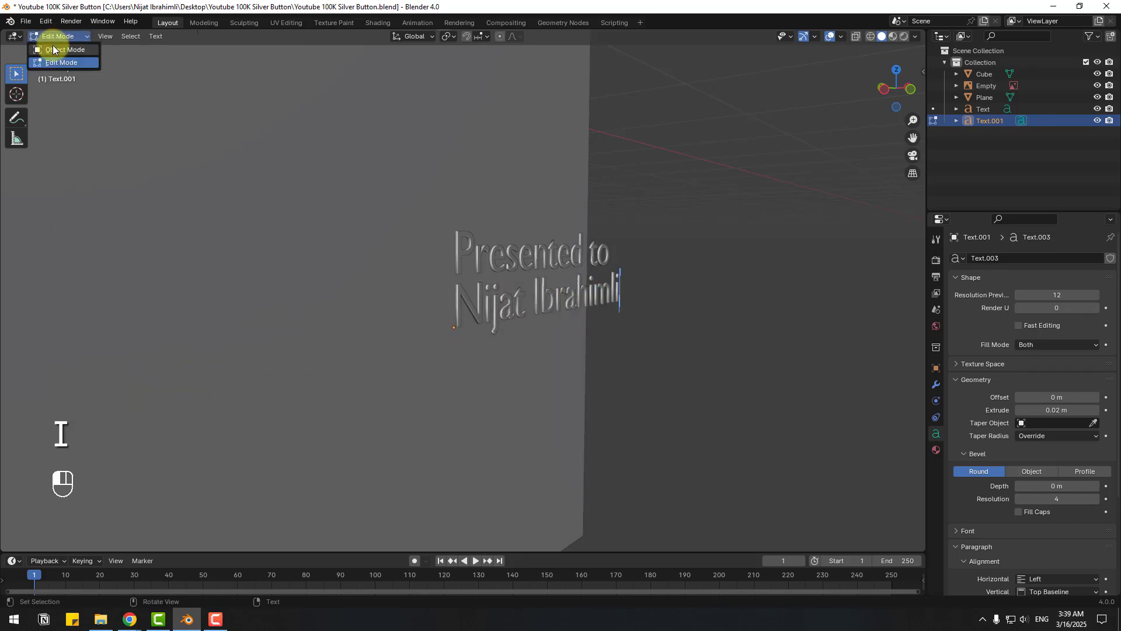
pyautogui.click(55, 49)
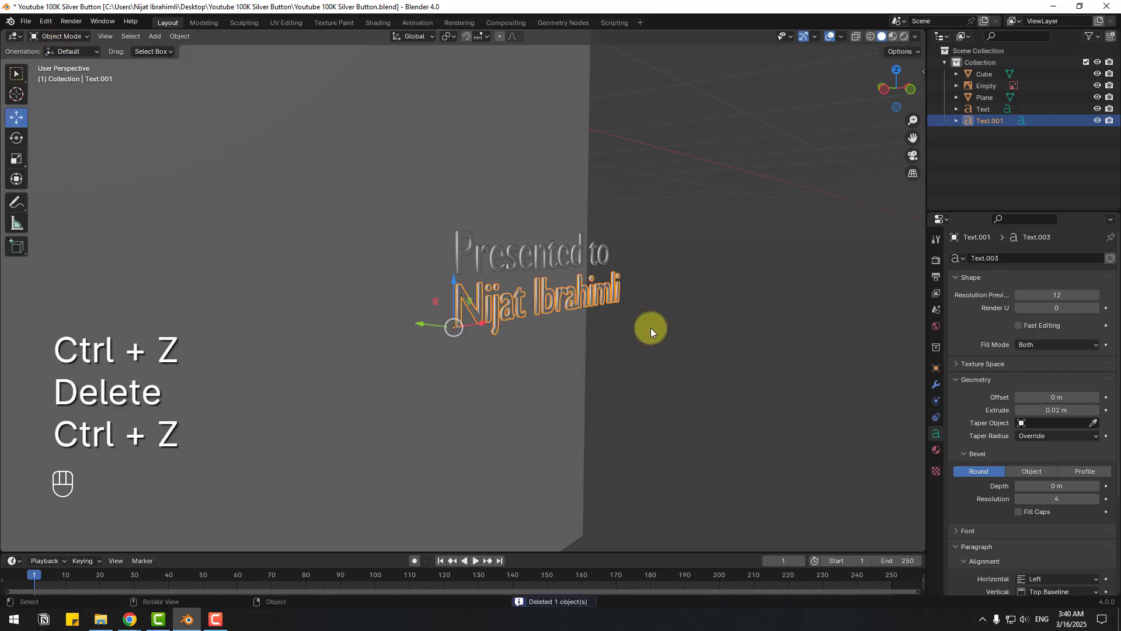
# - Duplicate the name line below it and retype it as 'For passing 100,000 subscribers'
pyautogui.hotkey('shift', 'd')
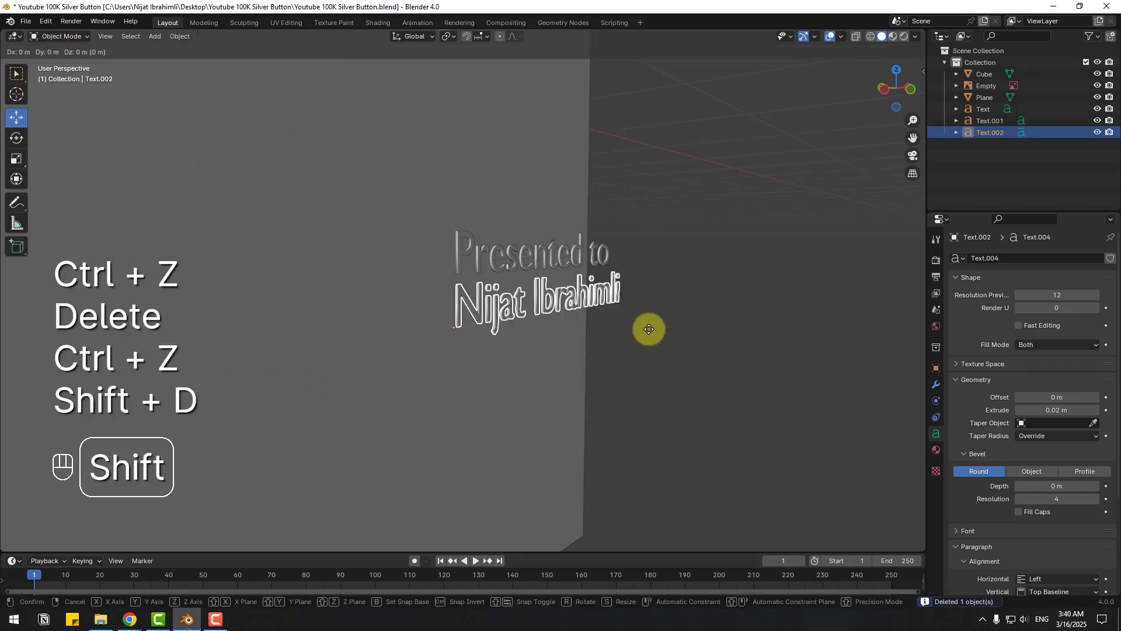
pyautogui.press('Escape')
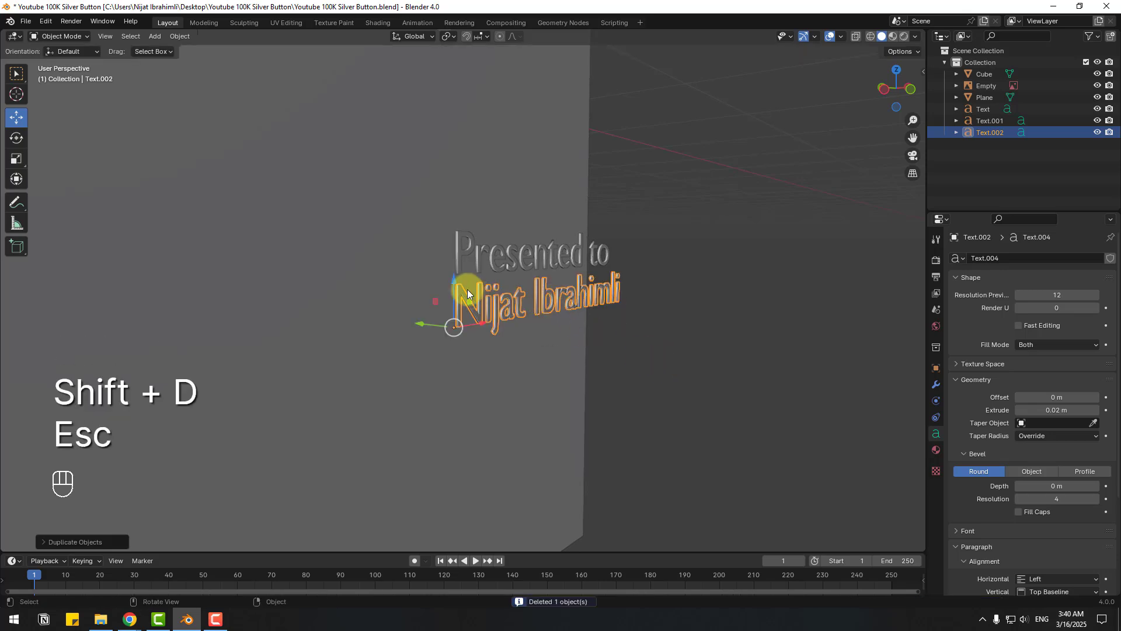
pyautogui.moveTo(455, 286); pyautogui.dragTo(457, 355)
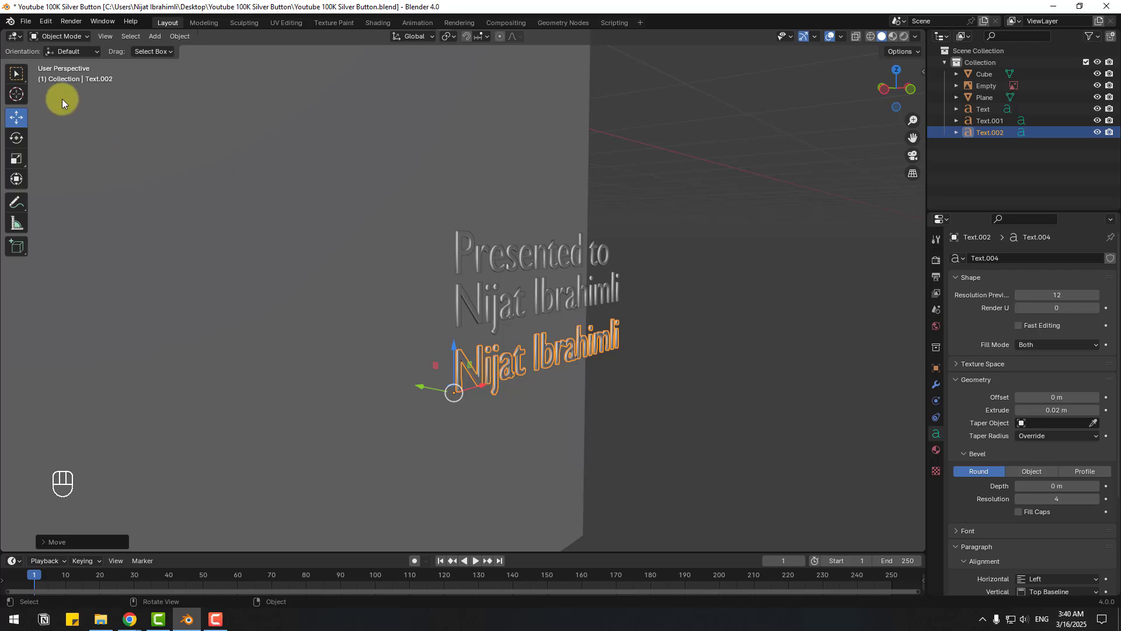
pyautogui.click(61, 62)
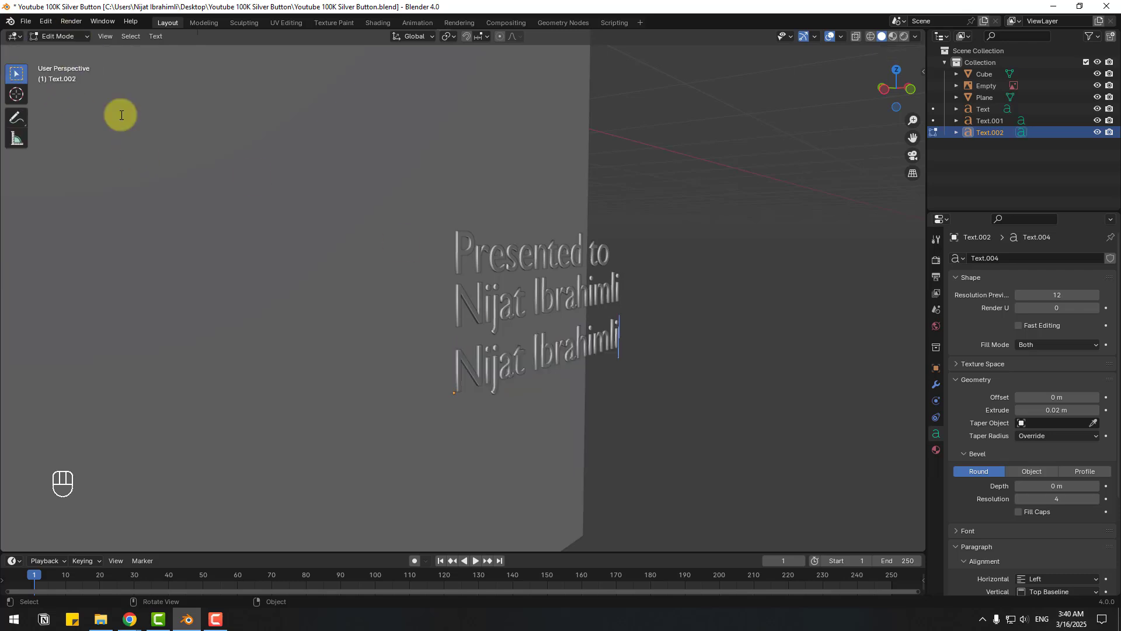
pyautogui.press('BackSpace')
pyautogui.press('BackSpace')
pyautogui.press('BackSpace')
pyautogui.press('BackSpace')
pyautogui.press('BackSpace')
pyautogui.press('BackSpace')
pyautogui.press('BackSpace')
pyautogui.press('BackSpace')
pyautogui.press('BackSpace')
pyautogui.press('BackSpace')
pyautogui.press('BackSpace')
pyautogui.press('BackSpace')
pyautogui.press('BackSpace')
pyautogui.press('BackSpace')
pyautogui.press('BackSpace')
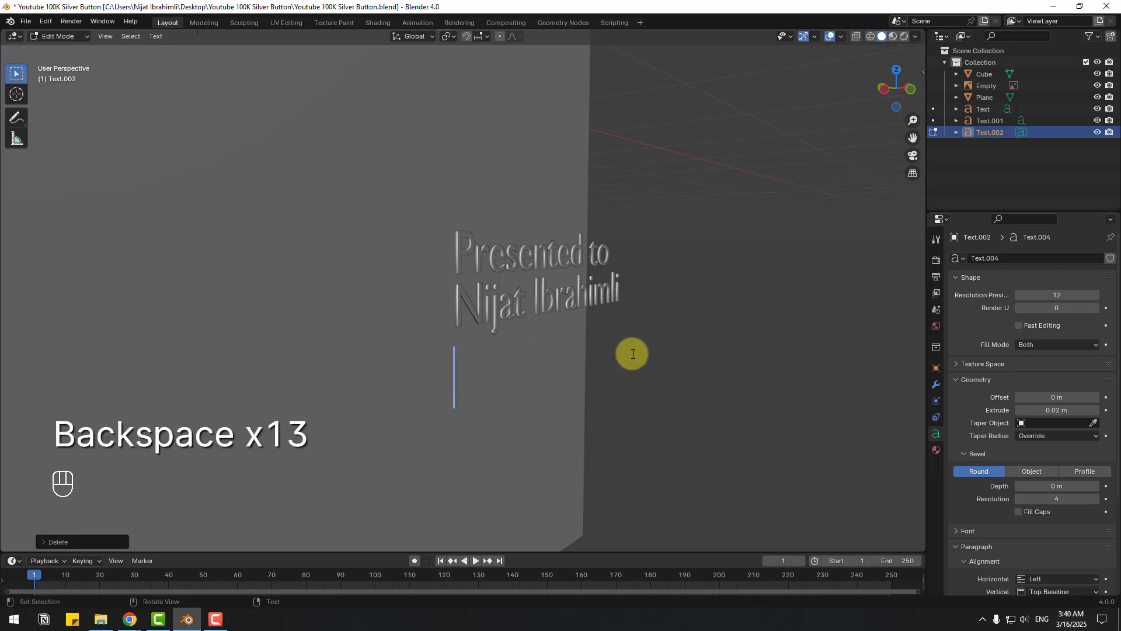
pyautogui.write('For p')
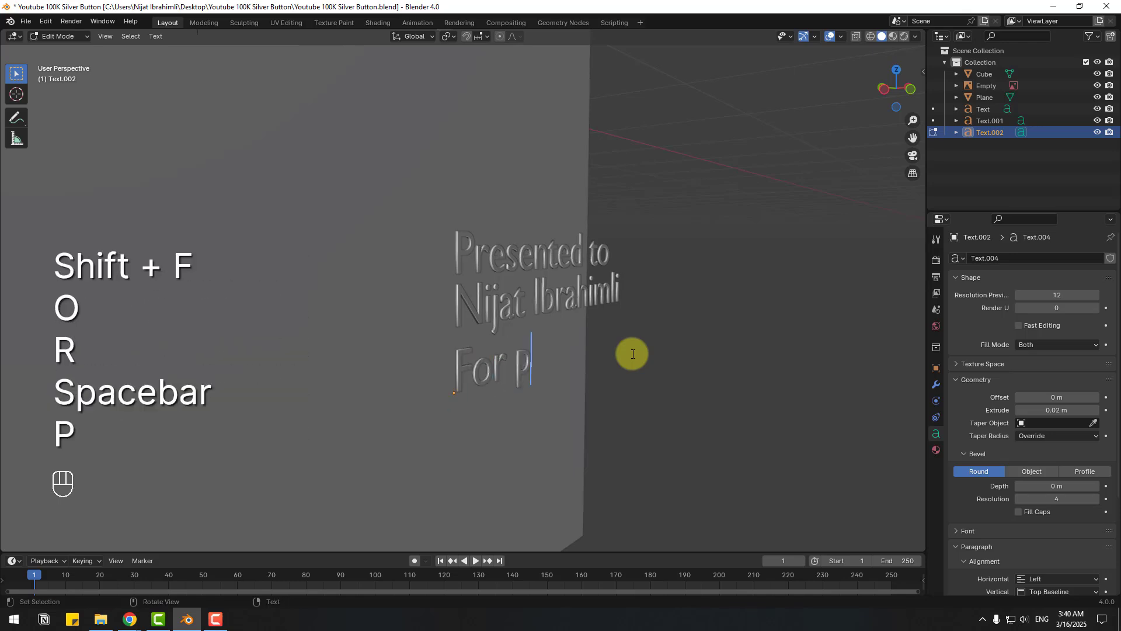
pyautogui.write('assing 100,000 subscribers')
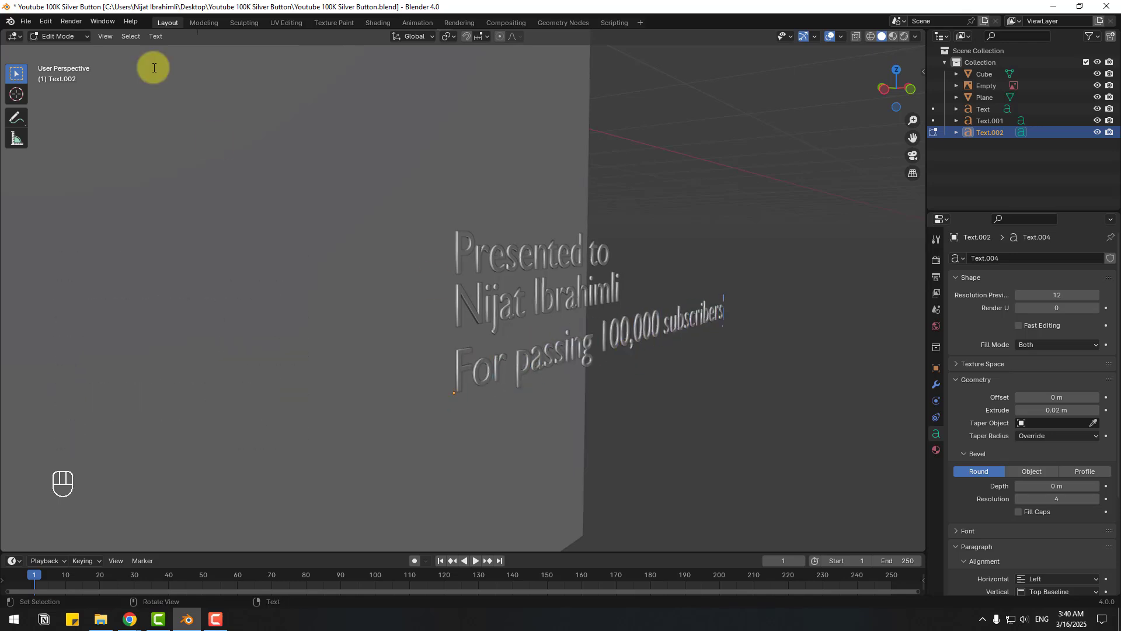
pyautogui.click(58, 37)
pyautogui.click(54, 51)
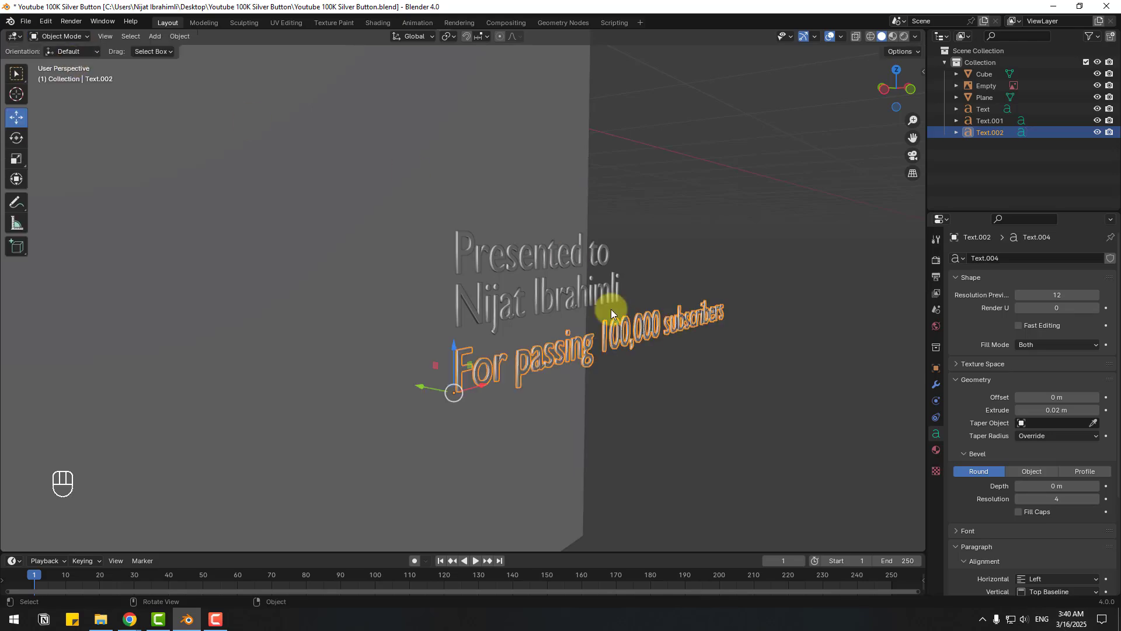
# - In an X-ray front view, scale and move the inscription lines over the reference
pyautogui.press('KP_1')
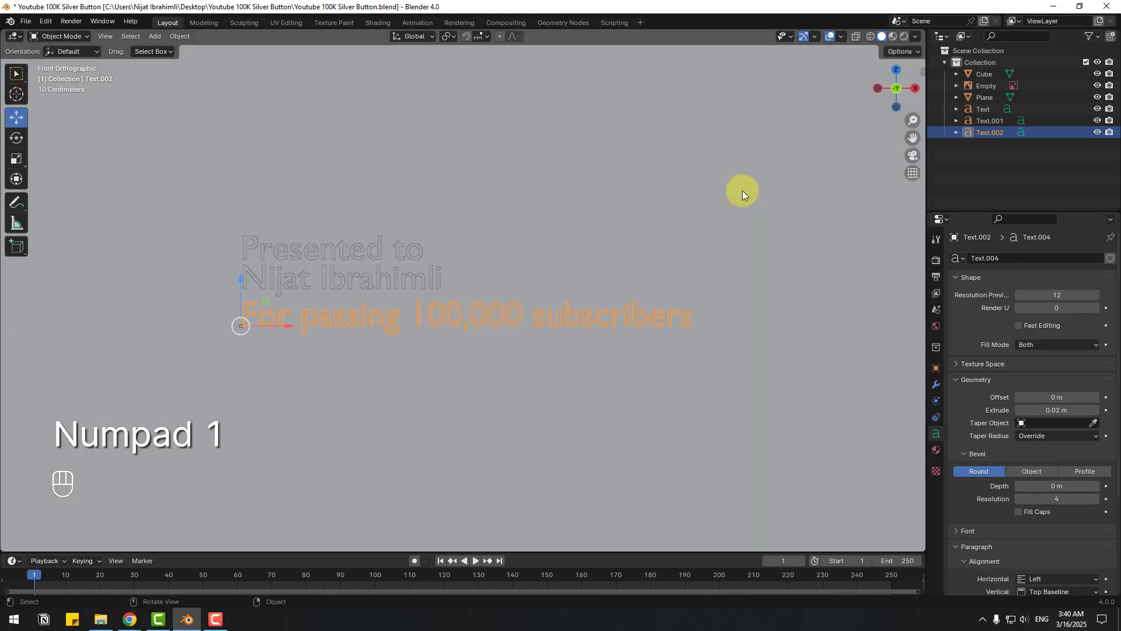
pyautogui.click(853, 38)
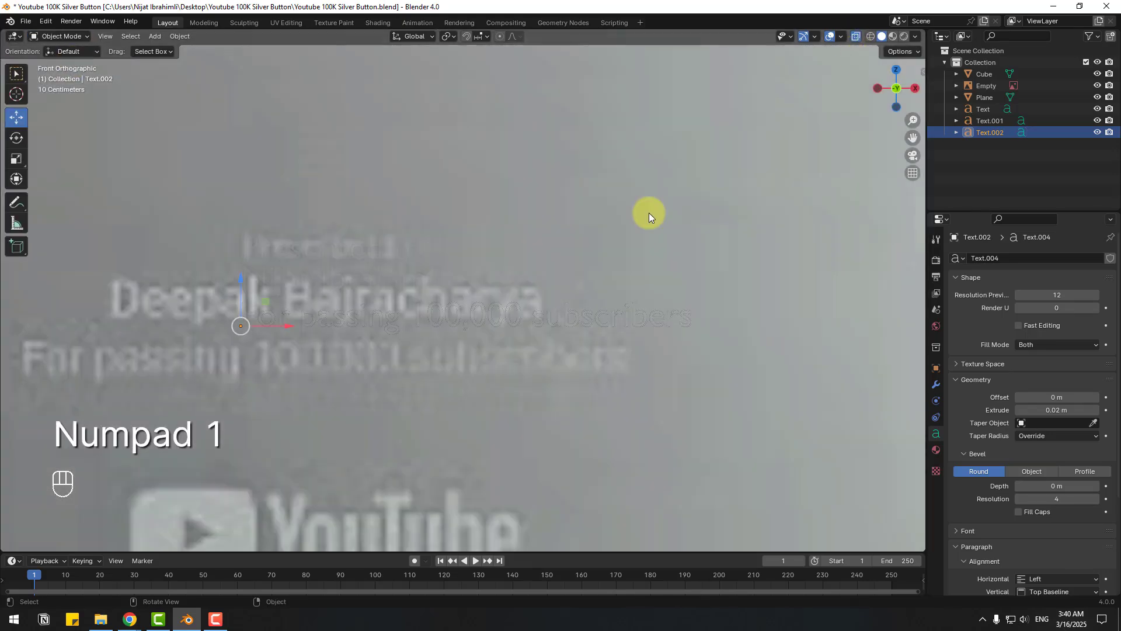
pyautogui.keyDown('shift'); pyautogui.moveTo(388, 336); pyautogui.dragTo(493, 317, button='middle'); pyautogui.keyUp('shift')
pyautogui.scroll(1, 493, 317)
pyautogui.click(373, 263)
pyautogui.moveTo(366, 268); pyautogui.dragTo(322, 267)
pyautogui.moveTo(273, 233); pyautogui.dragTo(274, 268)
pyautogui.click(525, 303)
pyautogui.moveTo(323, 267); pyautogui.dragTo(322, 317)
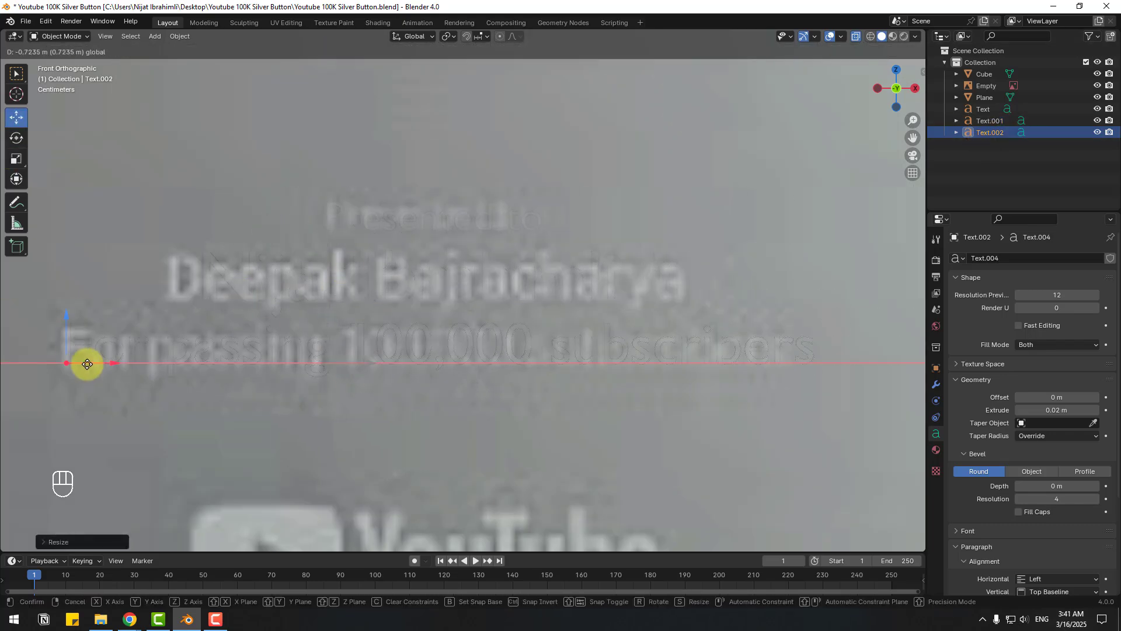
pyautogui.moveTo(85, 363); pyautogui.dragTo(534, 299, button='middle')
# - Set the text extrusion depth to 0.02 m
pyautogui.click(986, 109)
pyautogui.doubleClick(1057, 410)
pyautogui.write('0.02')
pyautogui.press('Return')
pyautogui.scroll(-5, 543, 307)
# - Delete the reference image Empty
pyautogui.keyDown('shift'); pyautogui.moveTo(595, 271); pyautogui.dragTo(584, 298, button='middle'); pyautogui.keyUp('shift')
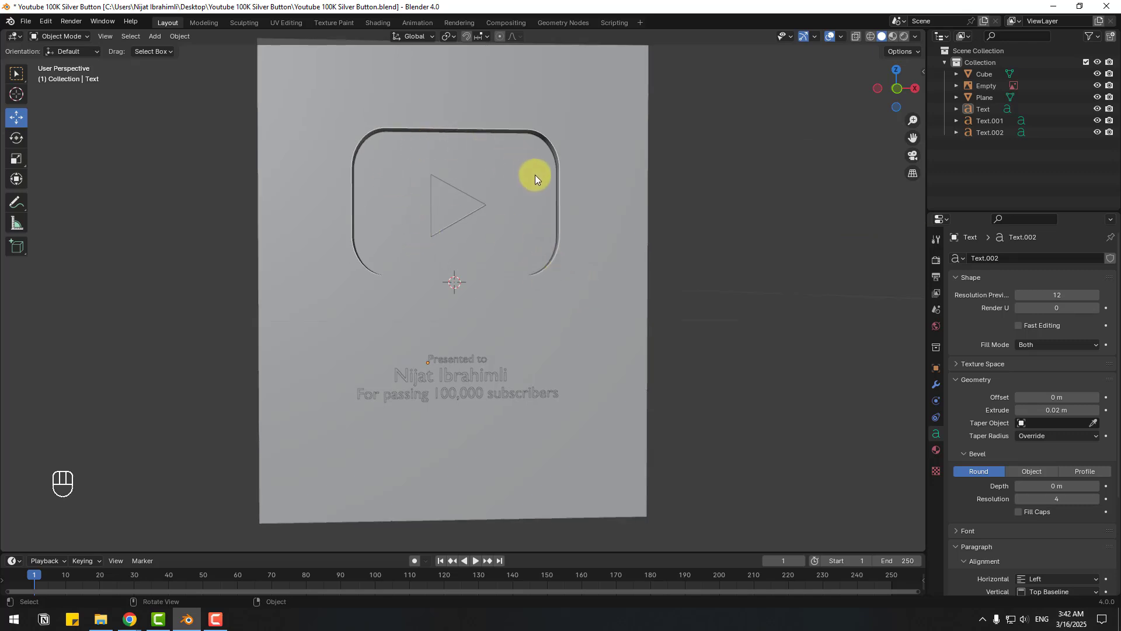
pyautogui.moveTo(380, 229); pyautogui.dragTo(413, 306, button='middle')
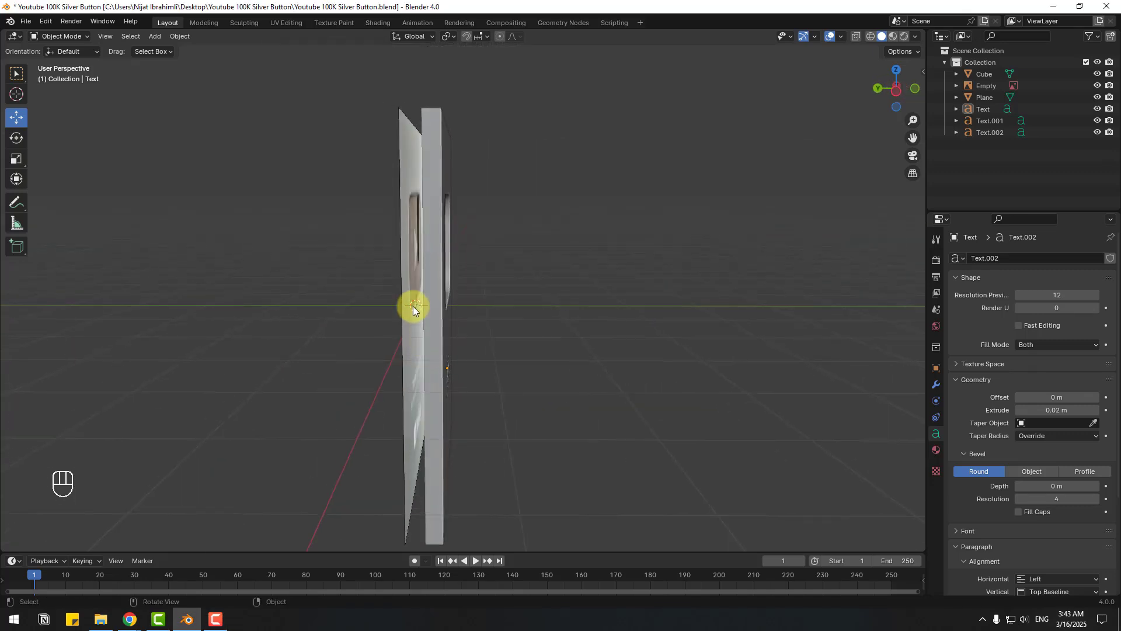
pyautogui.click(403, 277)
pyautogui.press('Delete')
# - Split the viewport vertically and make the right area a Shader Editor
pyautogui.moveTo(517, 332); pyautogui.dragTo(399, 333, button='middle')
pyautogui.rightClick(926, 35)
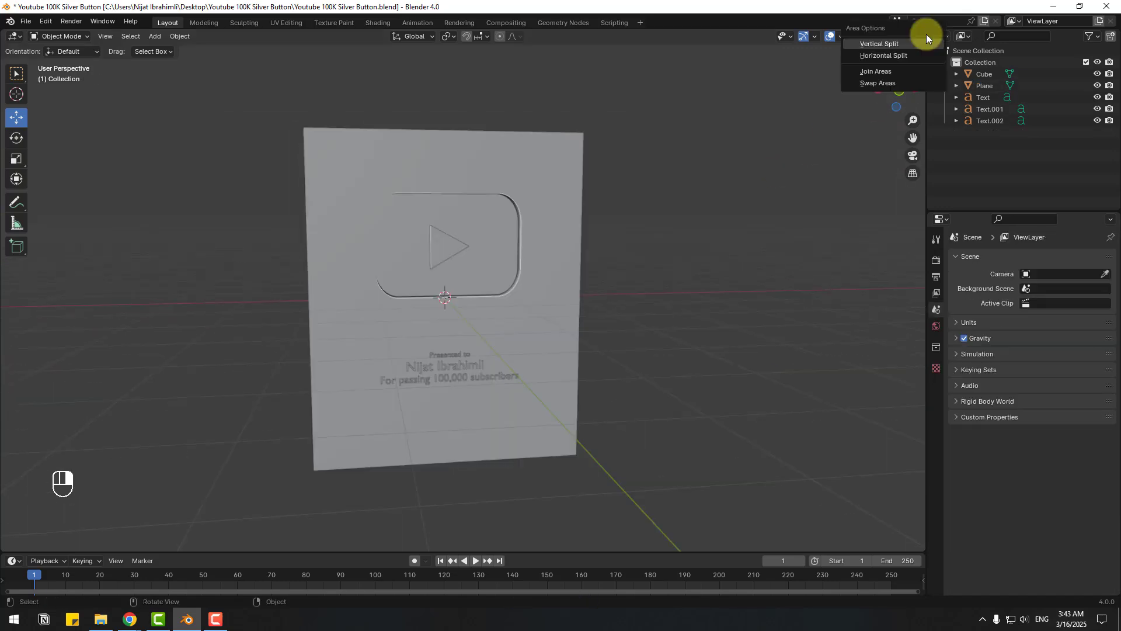
pyautogui.click(891, 43)
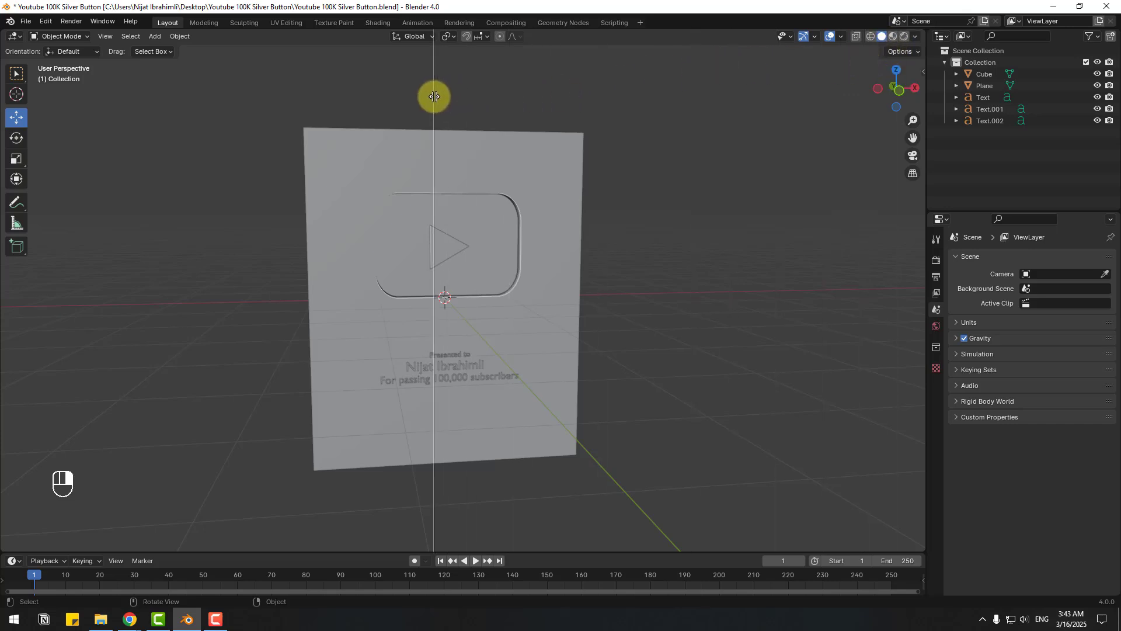
pyautogui.click(434, 97)
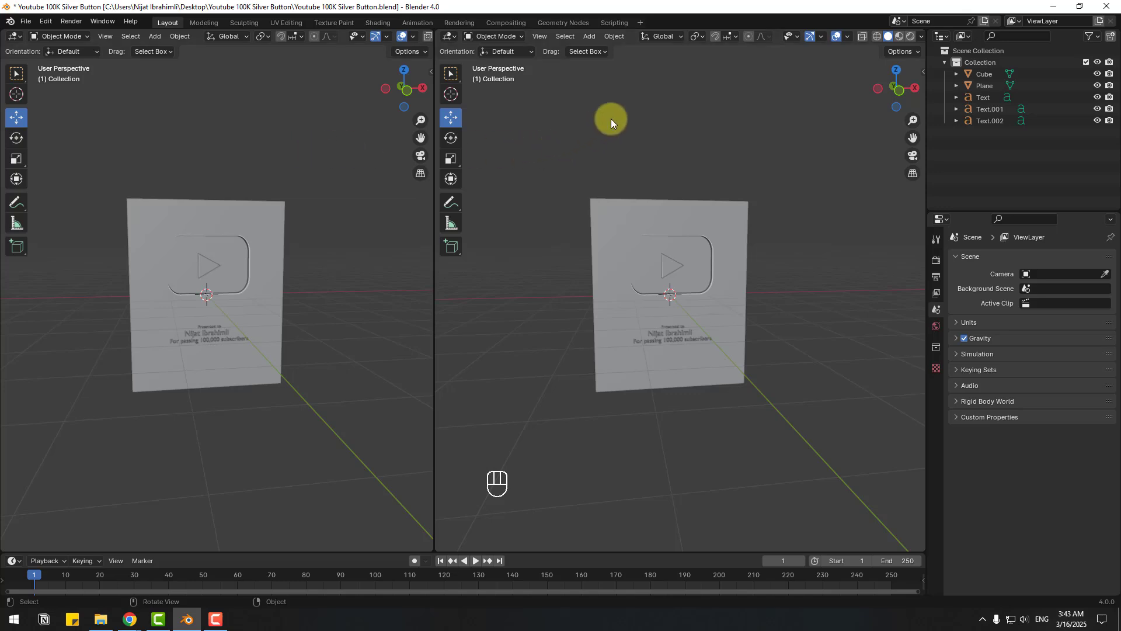
pyautogui.click(451, 38)
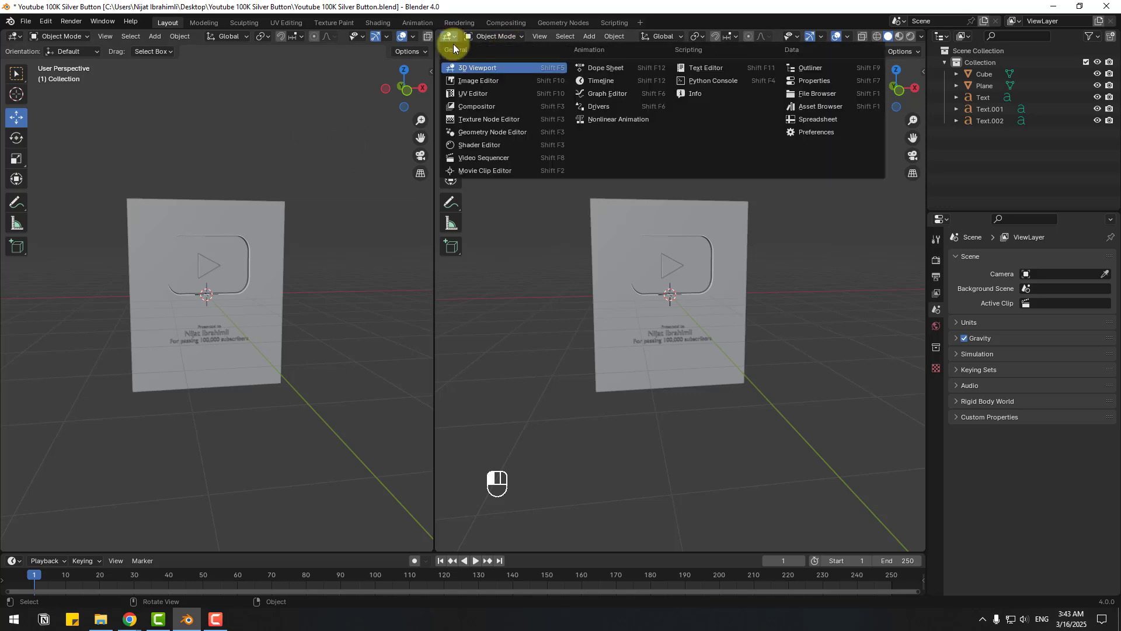
pyautogui.click(494, 145)
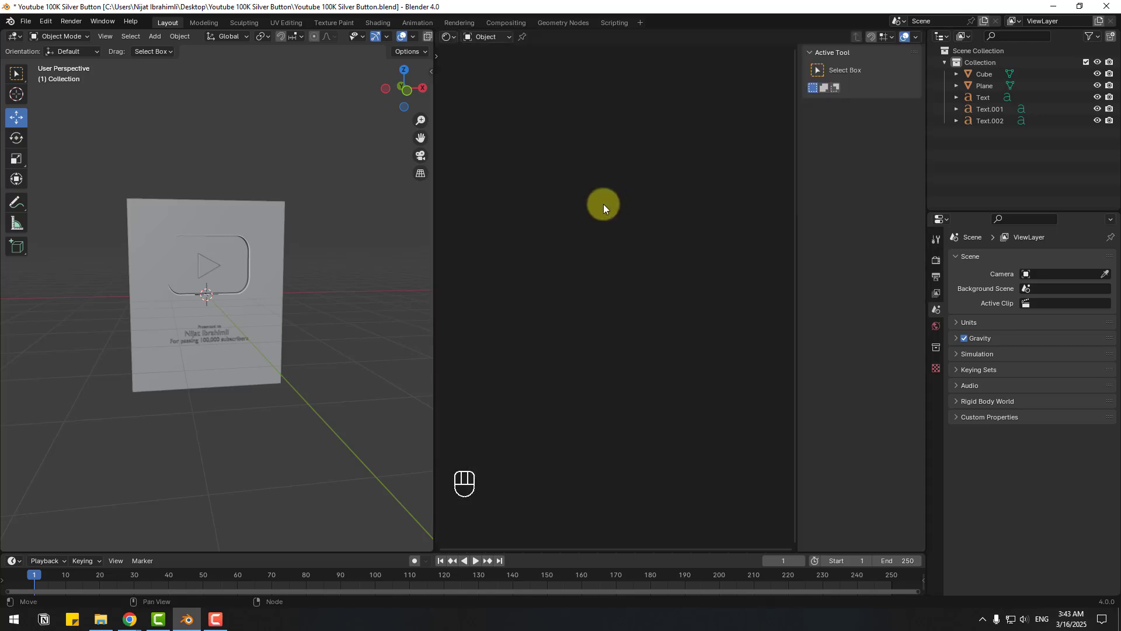
# - Give the Cube a new material, Material.001, and frame its nodes
pyautogui.click(154, 215)
pyautogui.scroll(1, 262, 241)
pyautogui.moveTo(264, 241); pyautogui.dragTo(295, 234, button='middle')
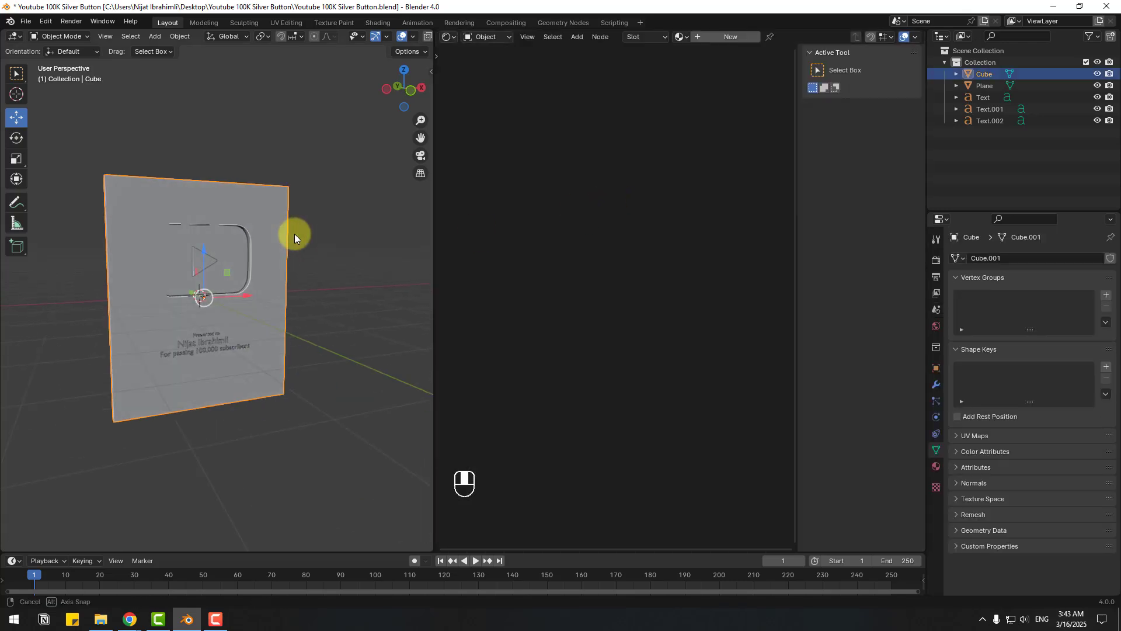
pyautogui.click(709, 36)
pyautogui.press('Home')
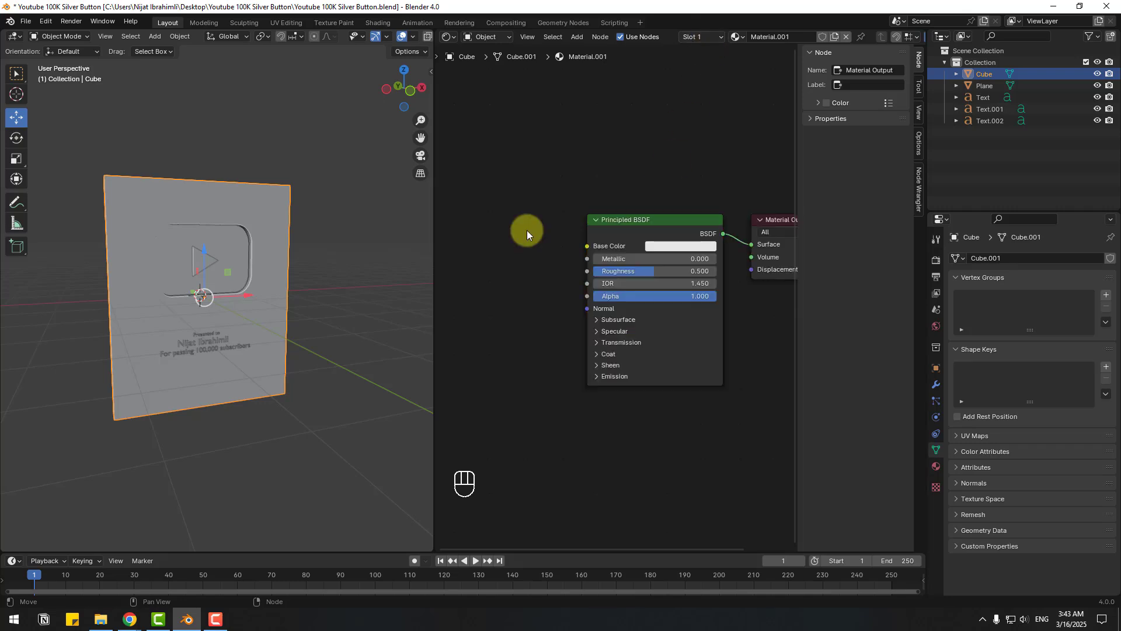
pyautogui.hotkey('shift', 'a')
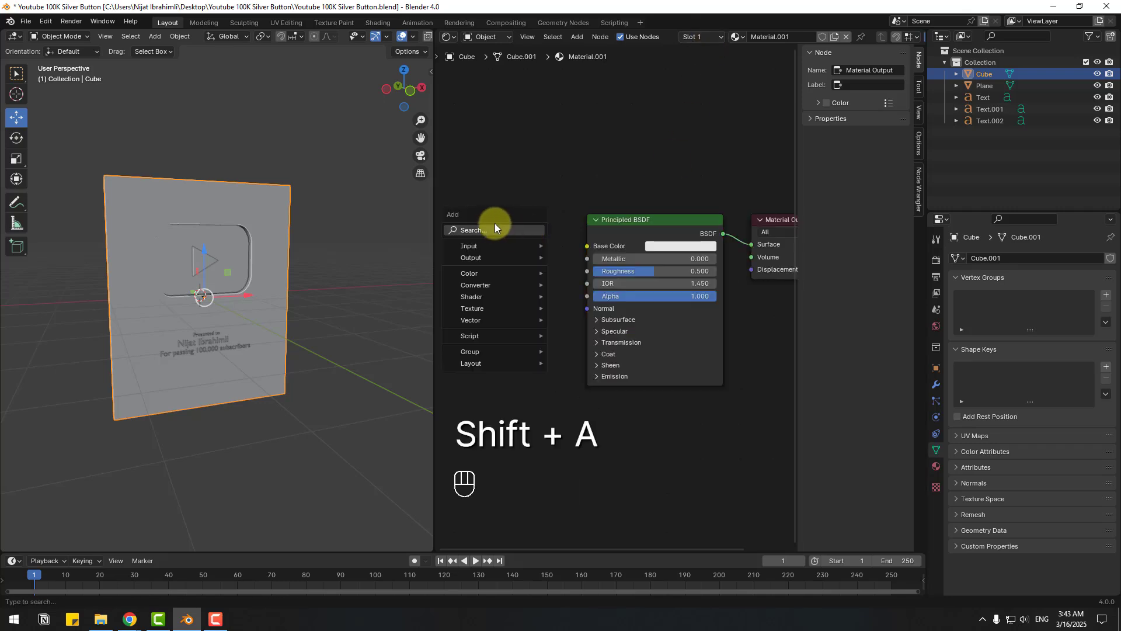
# - Add an Image Texture node loaded with Metal009_1K-JPG_Color.jpg beside the Principled BSDF
pyautogui.click(481, 230)
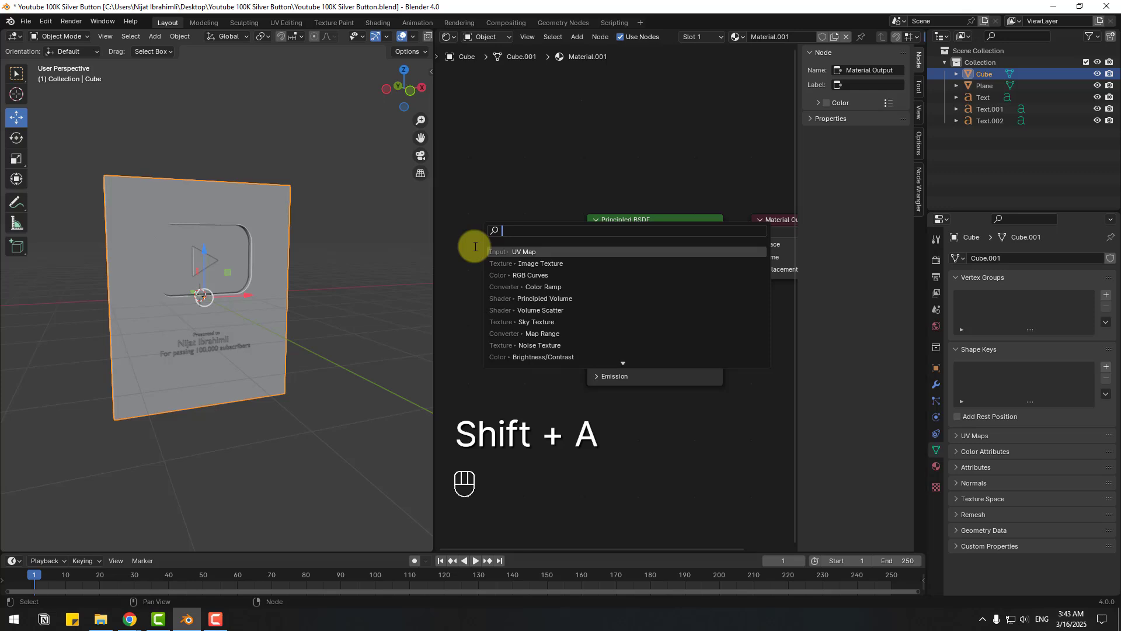
pyautogui.write('image')
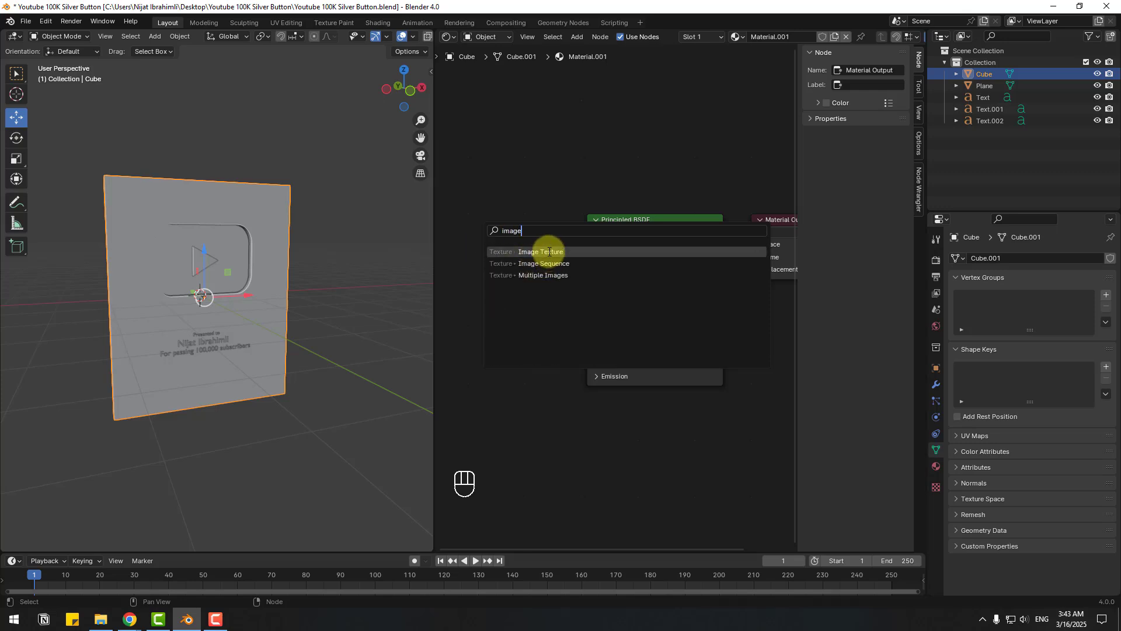
pyautogui.click(549, 253)
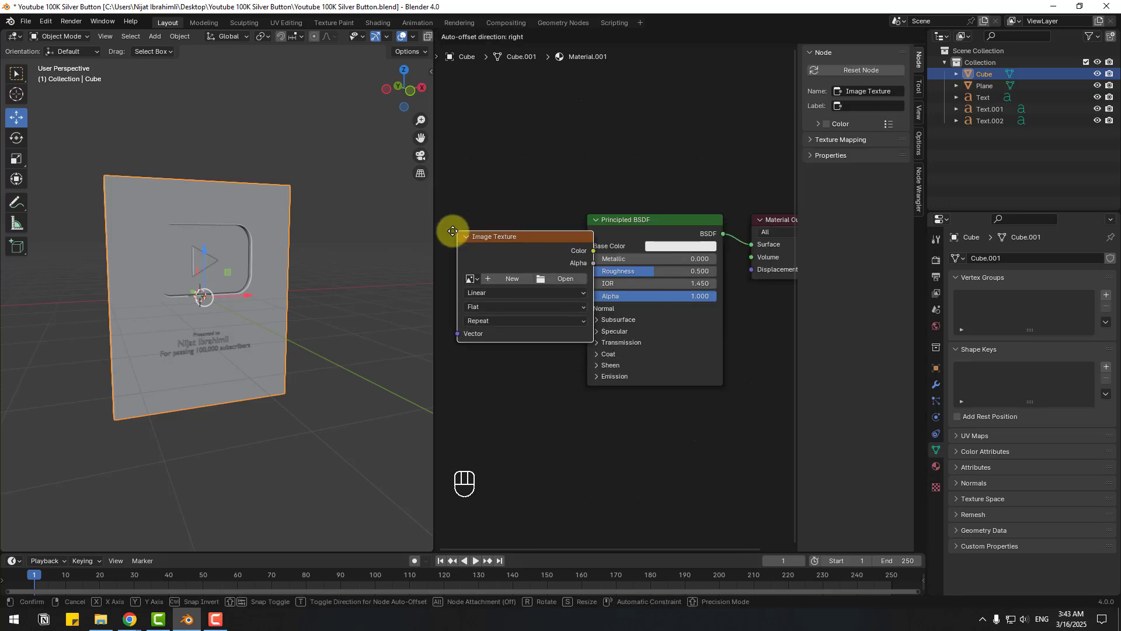
pyautogui.click(471, 236)
pyautogui.moveTo(657, 318); pyautogui.dragTo(640, 312, button='middle')
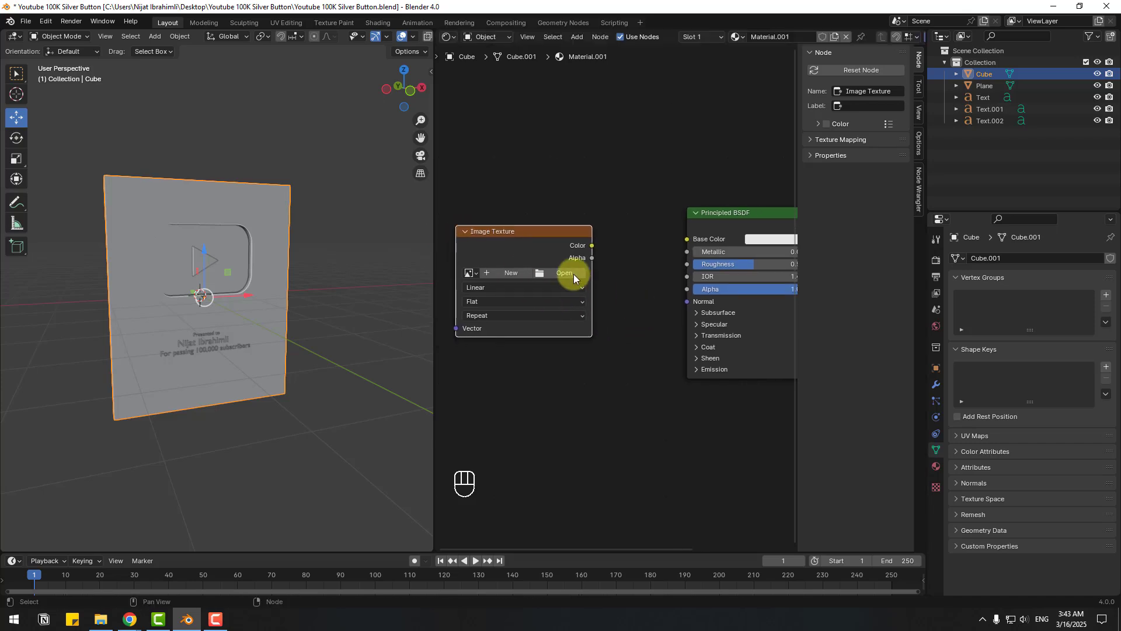
pyautogui.click(548, 272)
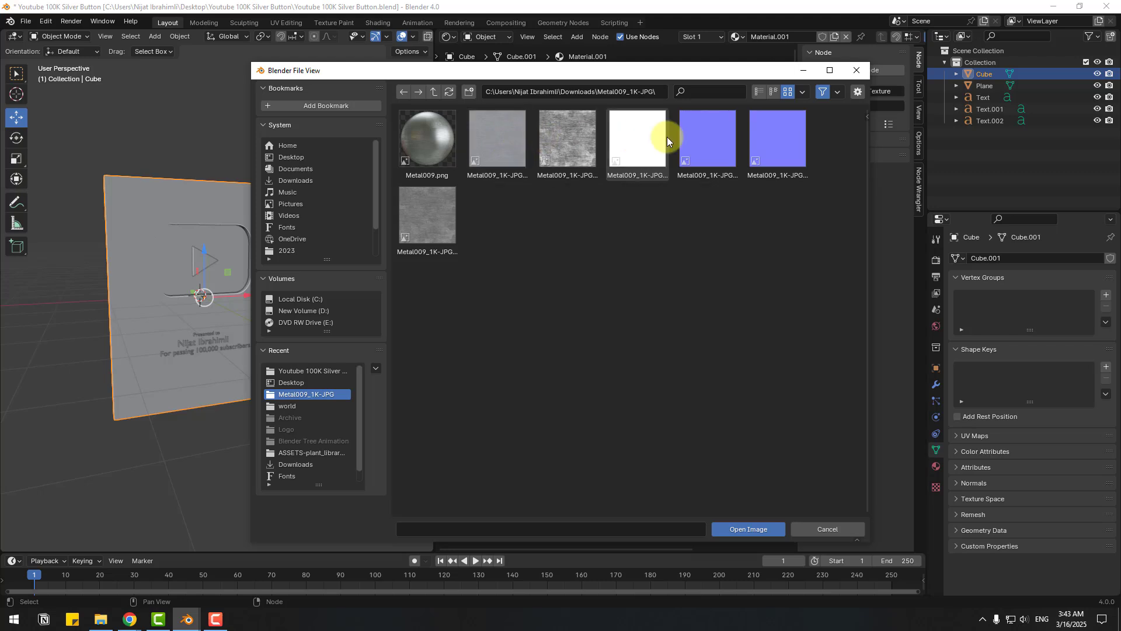
pyautogui.click(496, 137)
pyautogui.click(760, 533)
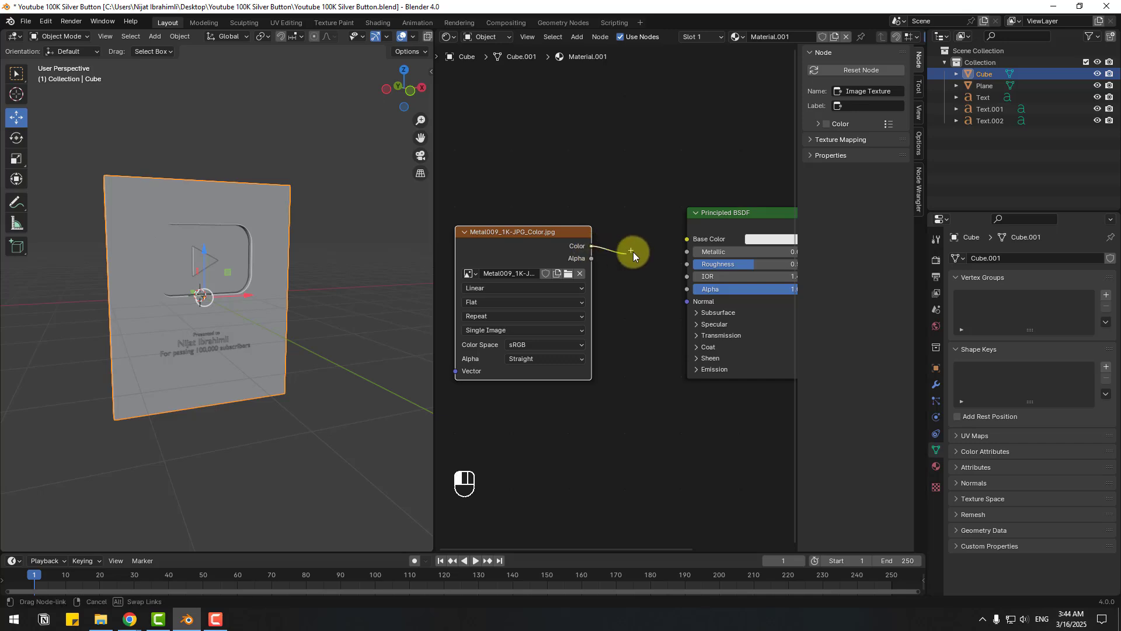
# - Connect the Metal009 texture's Color to Base Color and widen the 3D view
pyautogui.moveTo(682, 242); pyautogui.dragTo(684, 242)
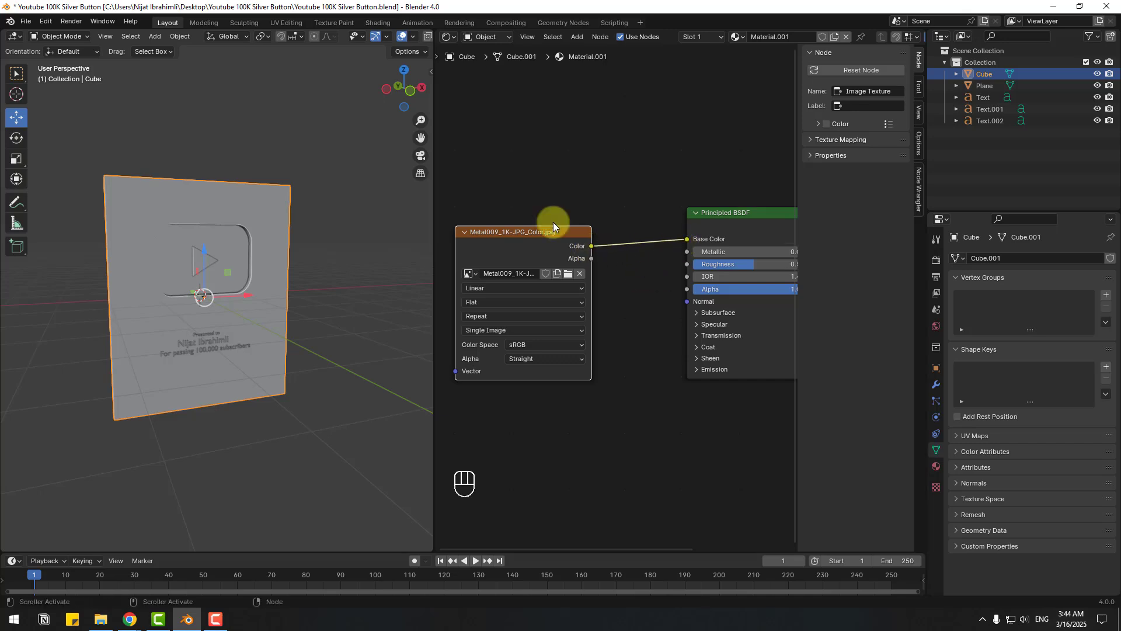
pyautogui.moveTo(335, 174)
pyautogui.mouseDown(button='middle')
pyautogui.moveTo(318, 160)
pyautogui.moveTo(338, 169)
pyautogui.mouseUp(button='middle')
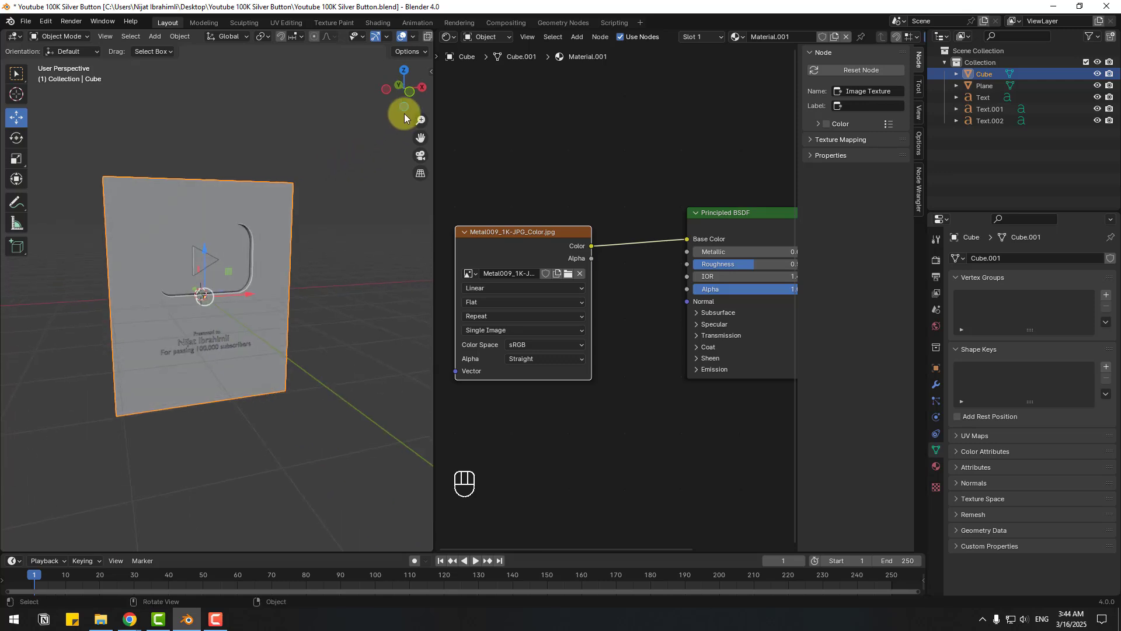
pyautogui.moveTo(434, 94); pyautogui.dragTo(532, 98)
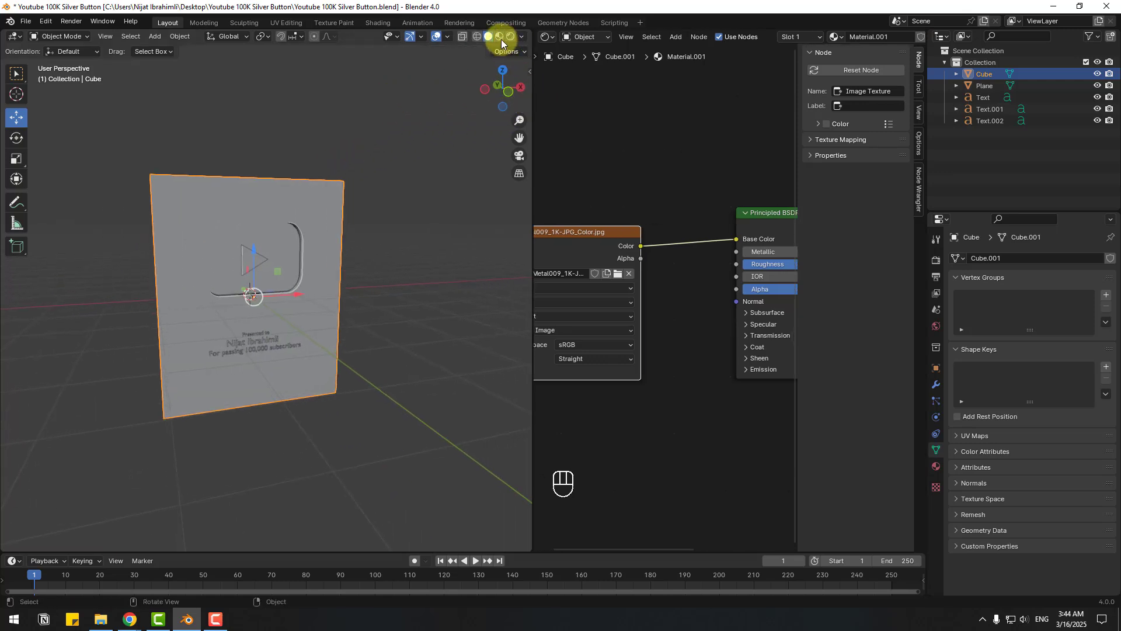
# - Preview the brushed-metal plaque in Material Preview shading and frame all nodes
pyautogui.click(499, 37)
pyautogui.moveTo(204, 357)
pyautogui.mouseDown(button='middle')
pyautogui.moveTo(101, 362)
pyautogui.moveTo(354, 355)
pyautogui.moveTo(142, 357)
pyautogui.moveTo(175, 361)
pyautogui.mouseUp(button='middle')
pyautogui.press('Home')
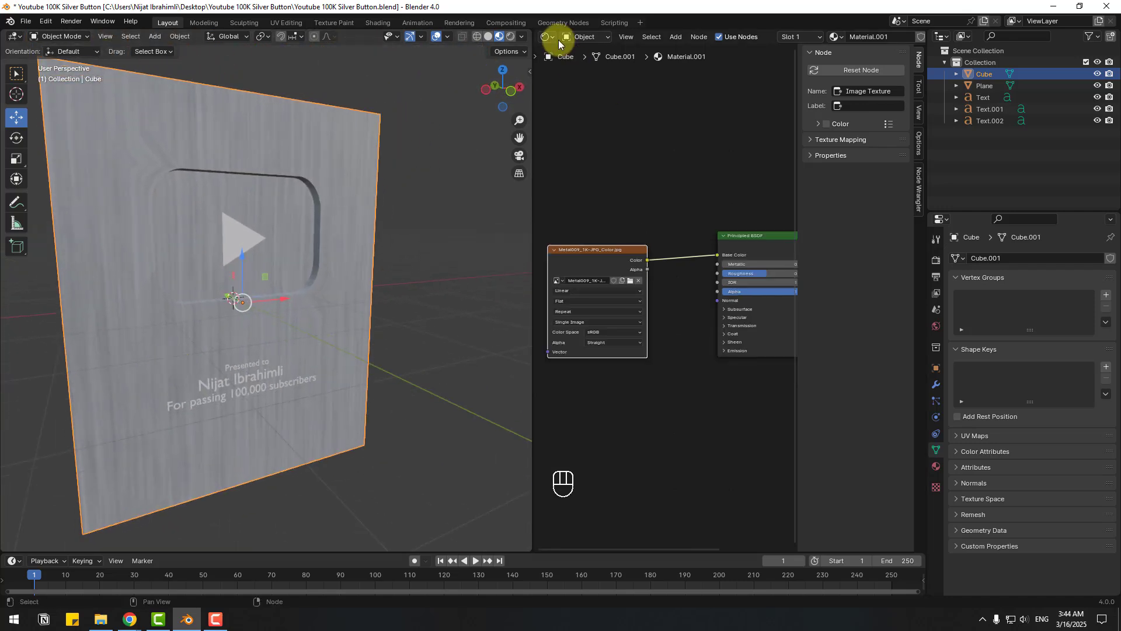
pyautogui.click(553, 36)
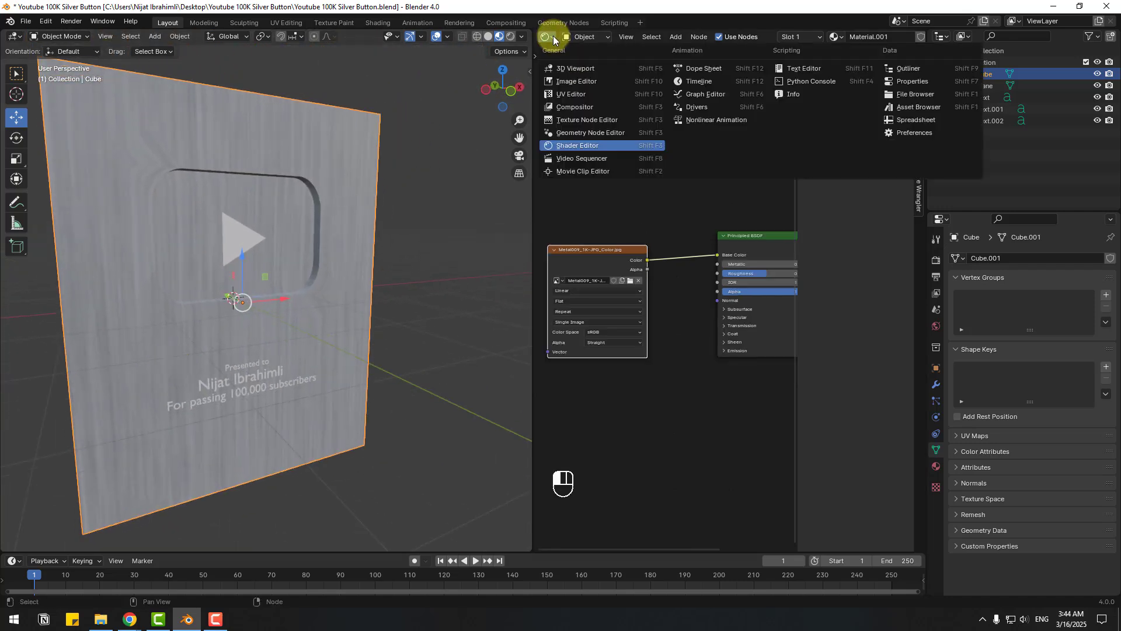
# - Turn the node area into a UV Editor and put the plaque in Edit Mode
pyautogui.click(574, 97)
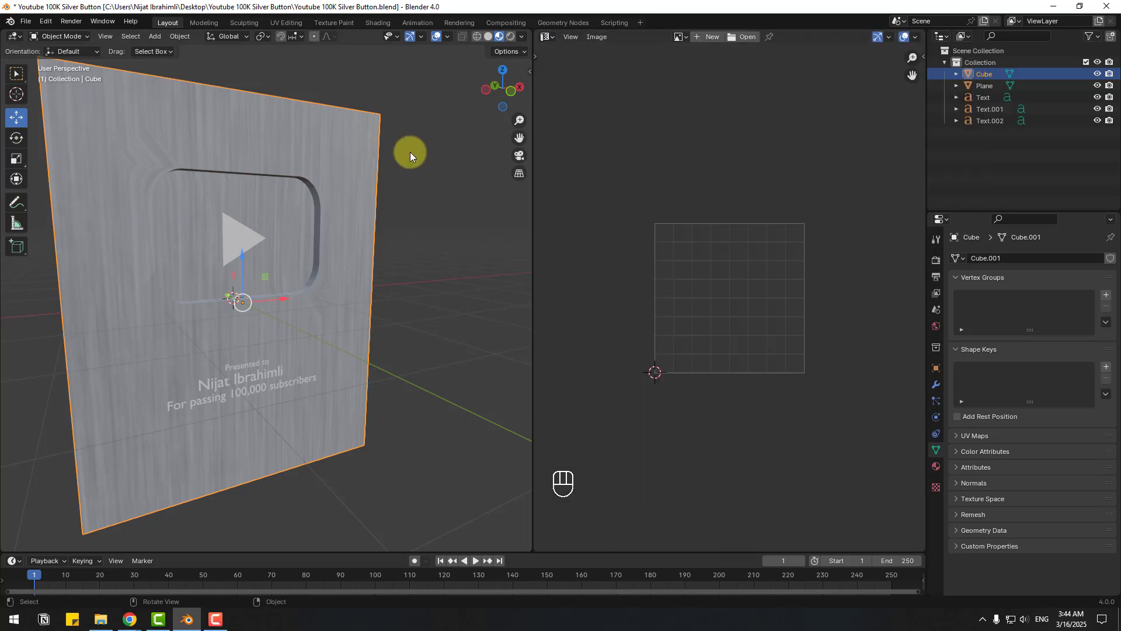
pyautogui.click(75, 36)
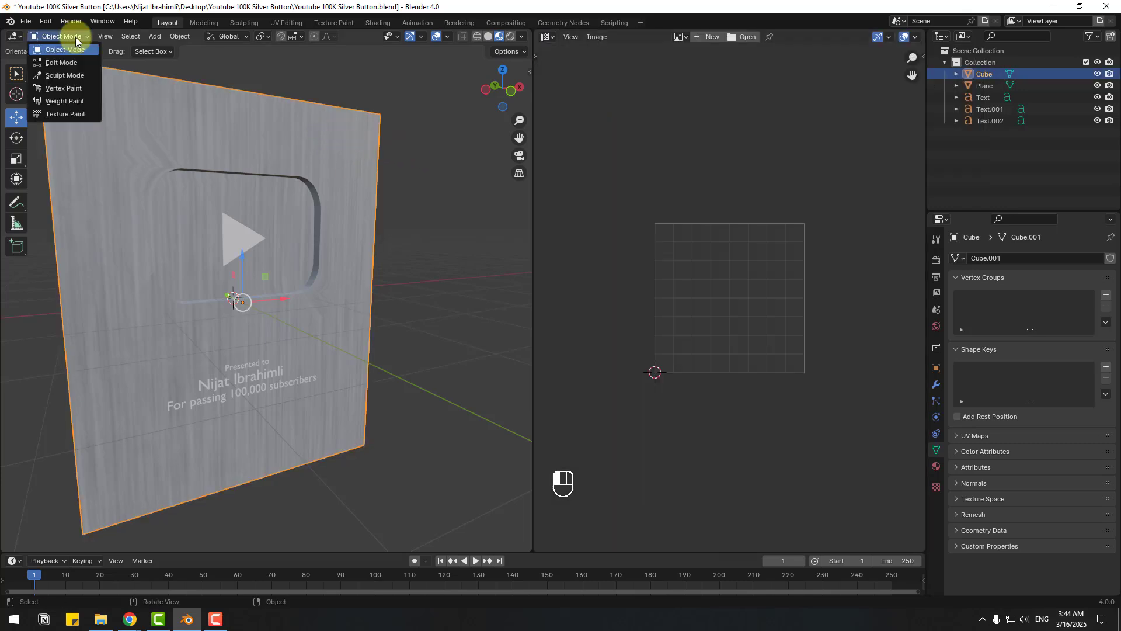
pyautogui.click(58, 61)
# - Select the ten faces on the plaque's front
pyautogui.click(109, 117)
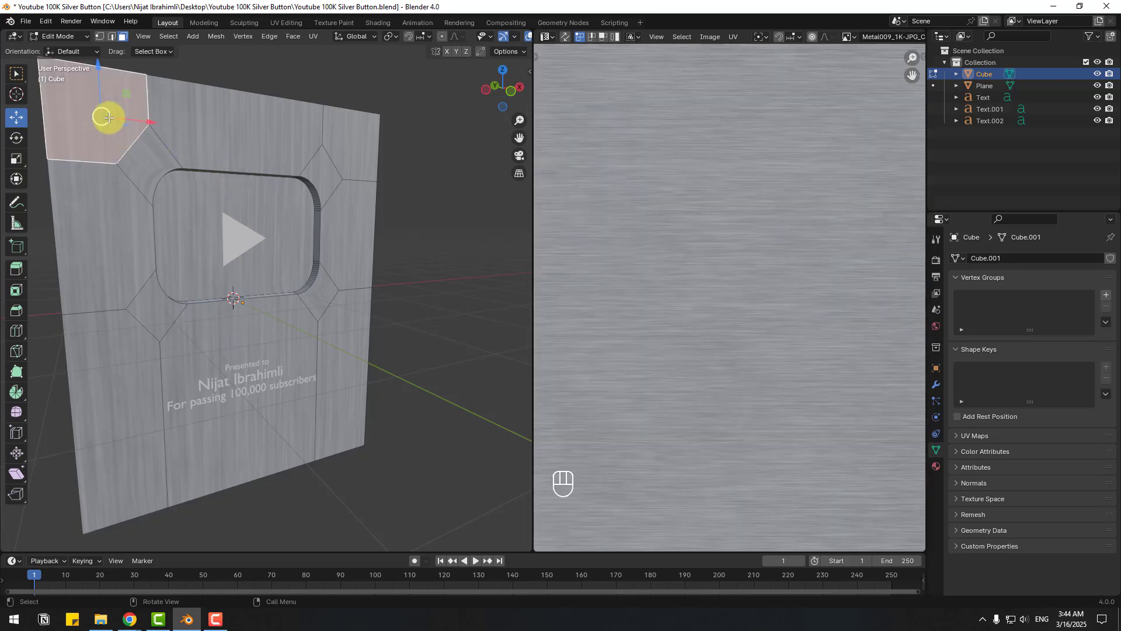
pyautogui.keyDown('shift'); pyautogui.click(158, 153); pyautogui.keyUp('shift')
pyautogui.keyDown('shift'); pyautogui.click(296, 152); pyautogui.keyUp('shift')
pyautogui.keyDown('shift'); pyautogui.click(341, 164); pyautogui.keyUp('shift')
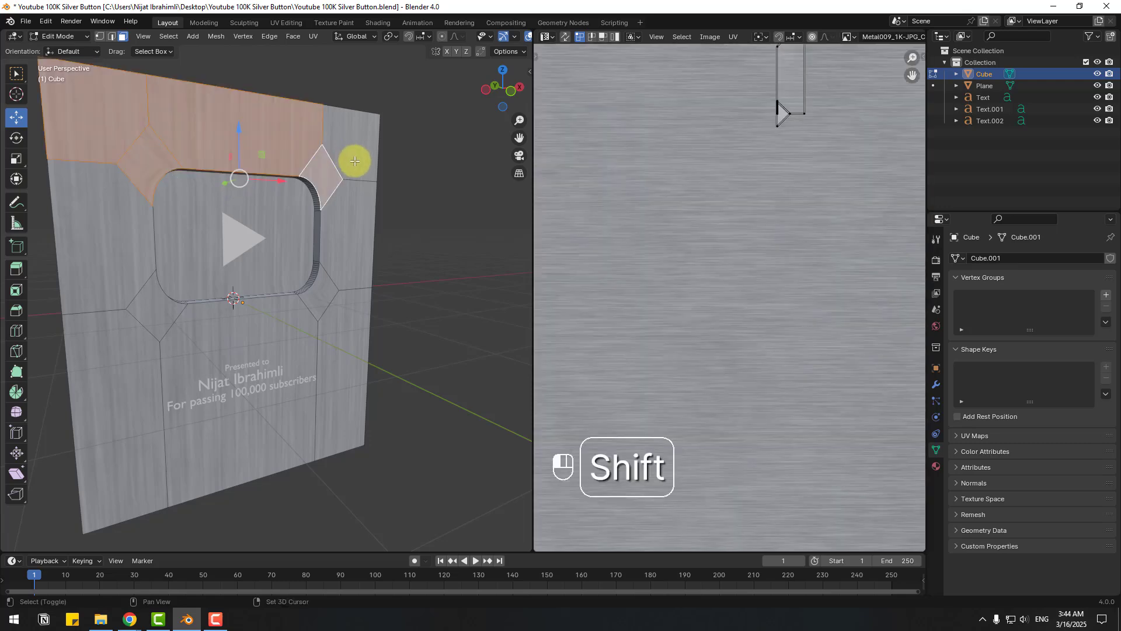
pyautogui.keyDown('shift'); pyautogui.click(345, 279); pyautogui.keyUp('shift')
pyautogui.keyDown('shift'); pyautogui.click(280, 315); pyautogui.keyUp('shift')
pyautogui.keyDown('shift'); pyautogui.click(151, 305); pyautogui.keyUp('shift')
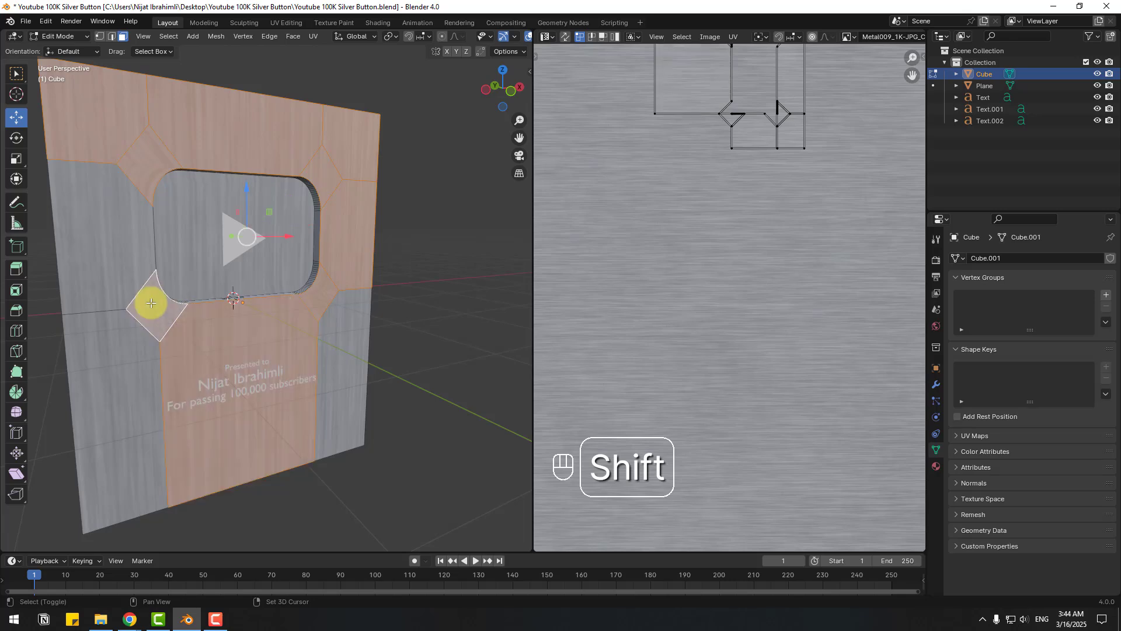
pyautogui.keyDown('shift'); pyautogui.click(129, 268); pyautogui.keyUp('shift')
pyautogui.keyDown('shift'); pyautogui.click(113, 348); pyautogui.keyUp('shift')
pyautogui.keyDown('shift'); pyautogui.click(349, 343); pyautogui.keyUp('shift')
pyautogui.scroll(-5, 692, 257)
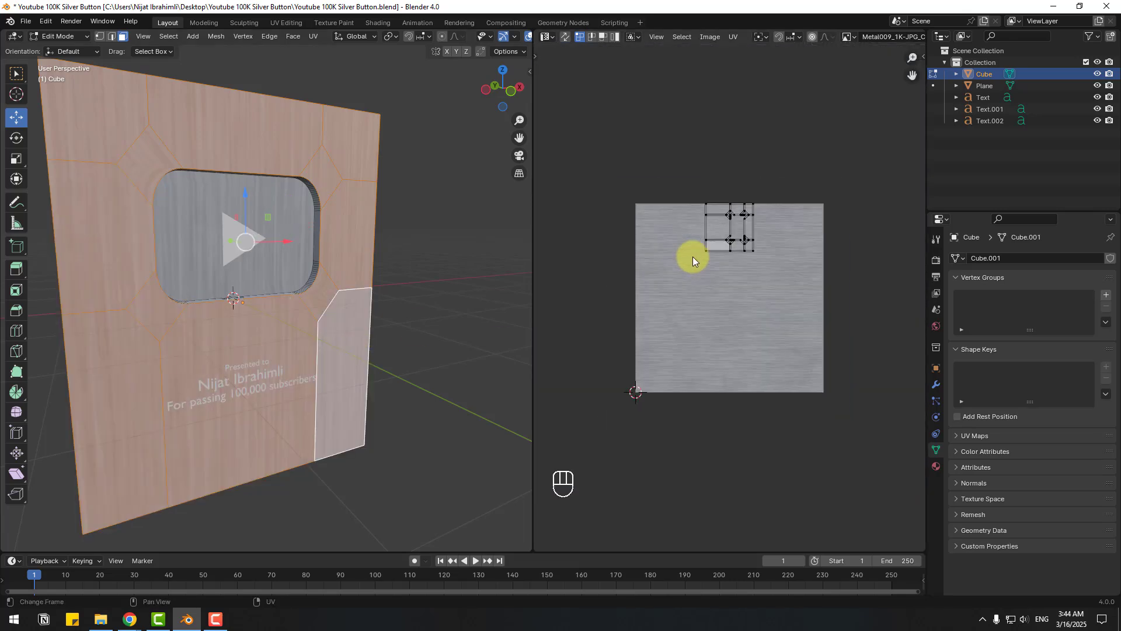
pyautogui.scroll(2, 692, 257)
pyautogui.scroll(-2, 289, 269)
pyautogui.moveTo(161, 314)
pyautogui.mouseDown(button='middle')
pyautogui.moveTo(205, 325)
pyautogui.moveTo(175, 308)
pyautogui.mouseUp(button='middle')
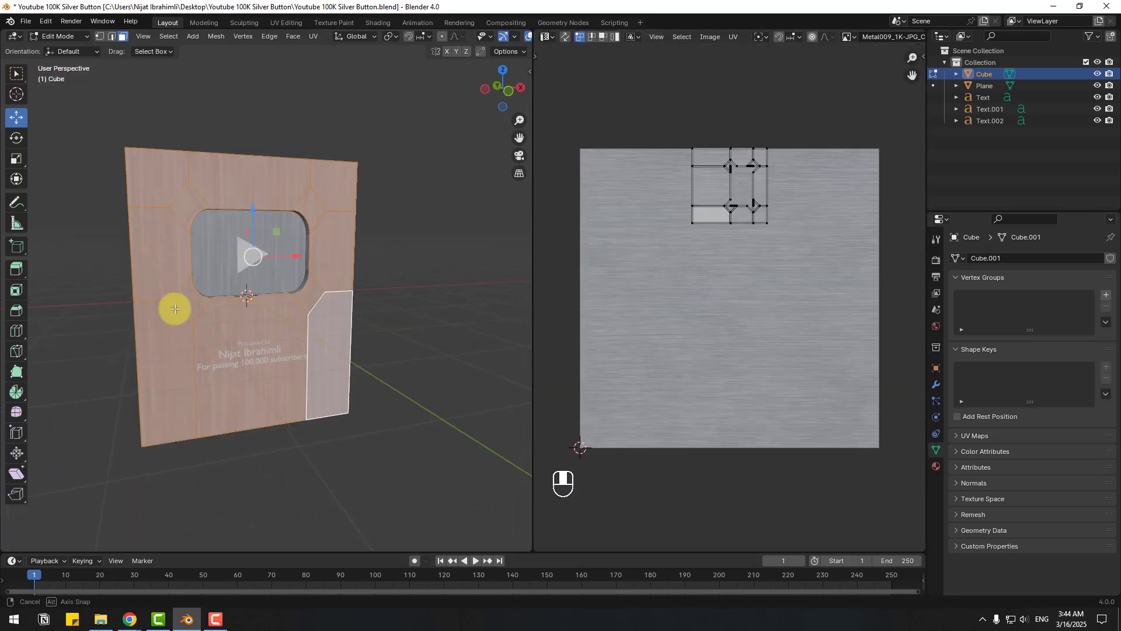
# - Unwrap the selected front faces and rotate their UVs -90° with snapping
pyautogui.rightClick(162, 240)
pyautogui.moveTo(148, 331)
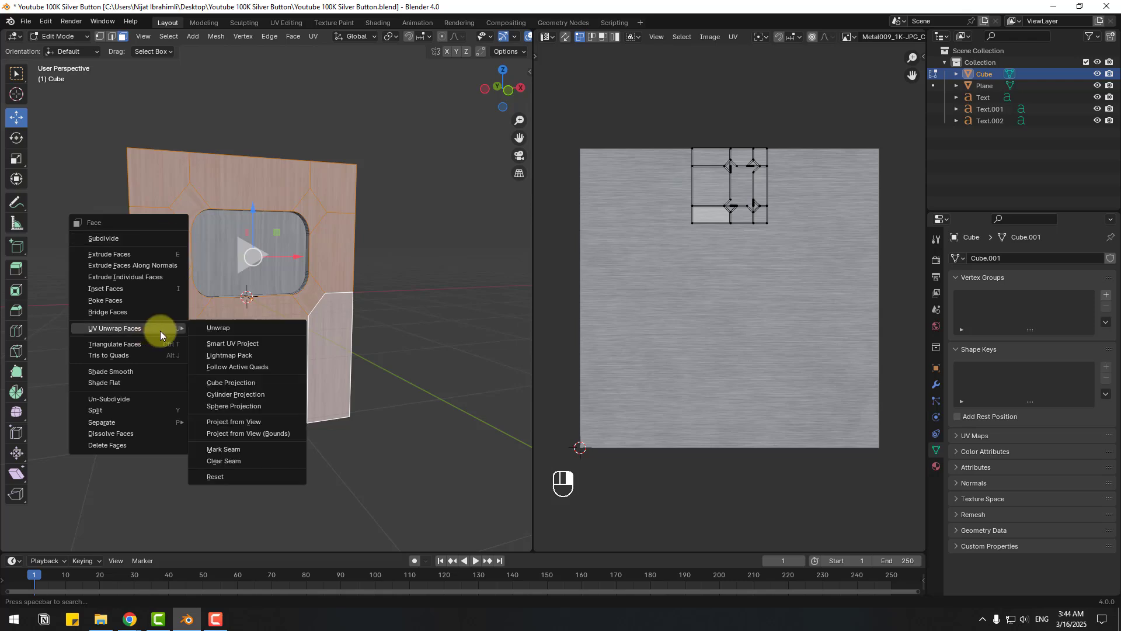
pyautogui.click(255, 327)
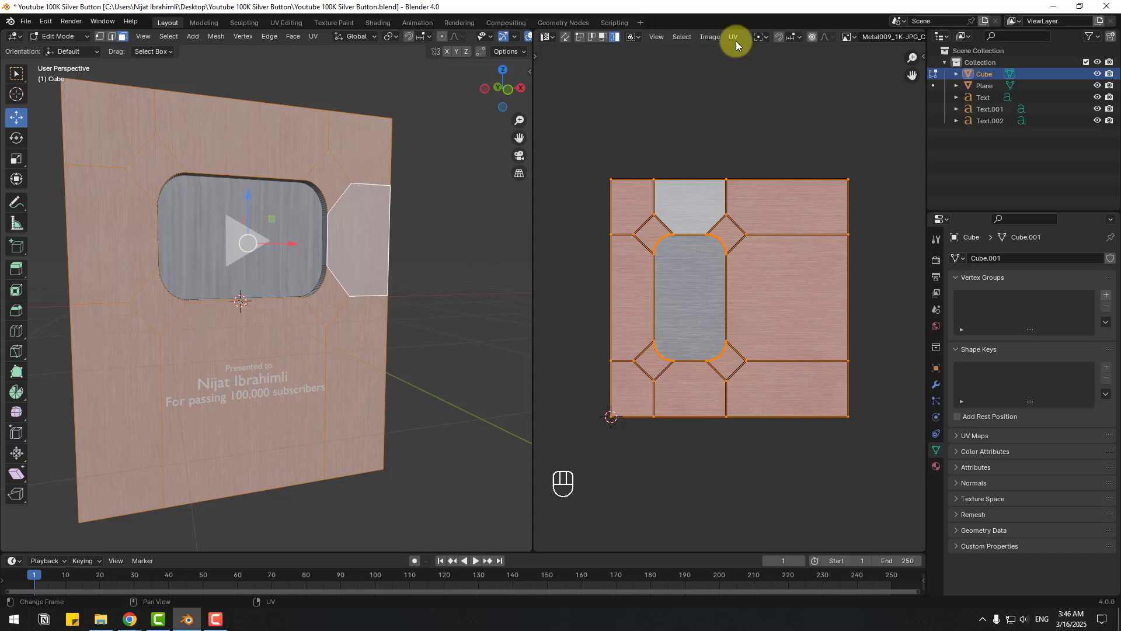
pyautogui.click(734, 36)
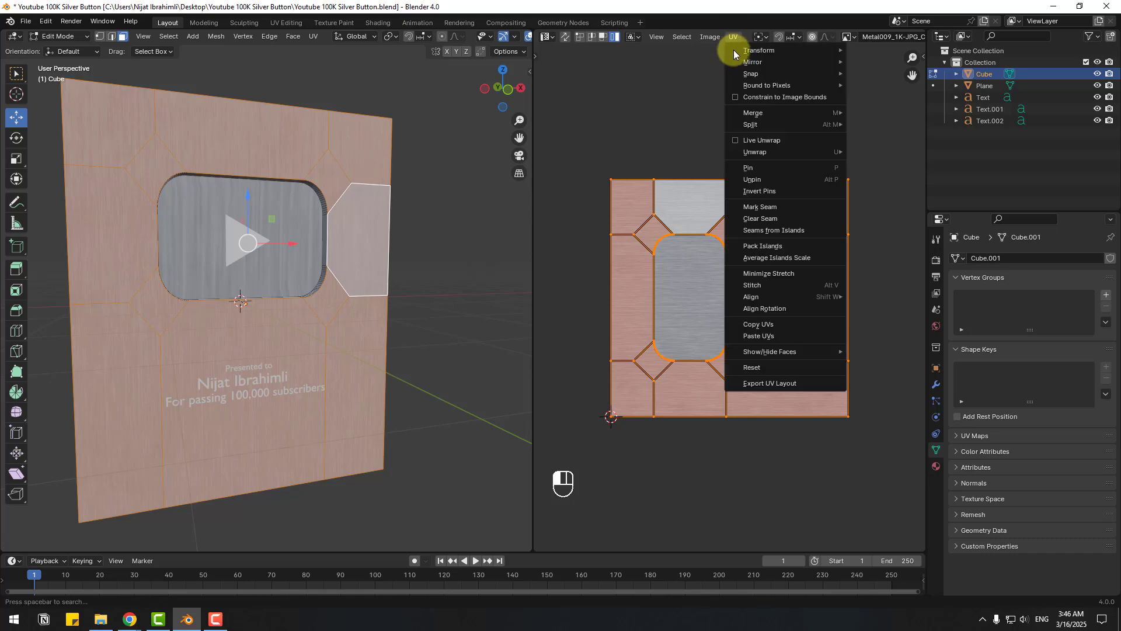
pyautogui.moveTo(782, 52)
pyautogui.click(864, 62)
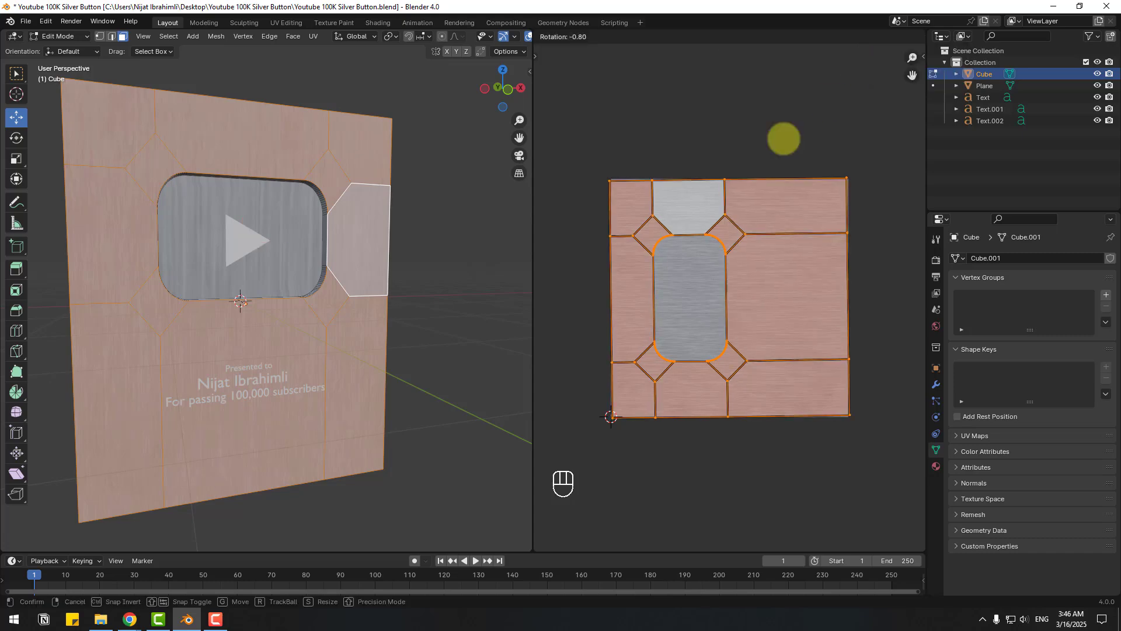
pyautogui.press('ctrl')
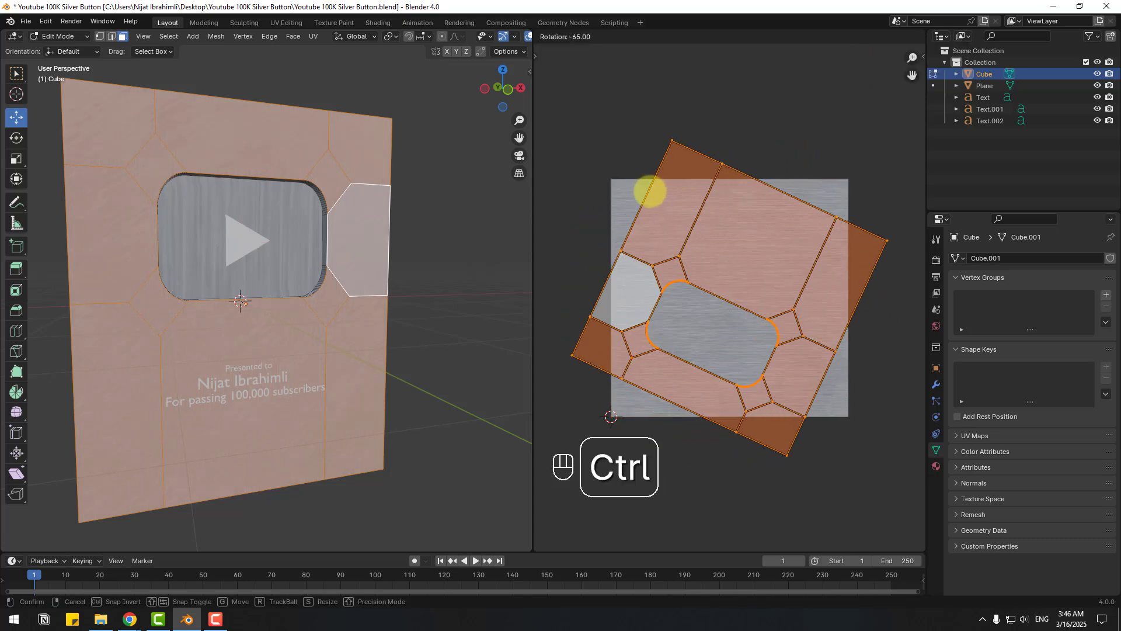
pyautogui.click(593, 219)
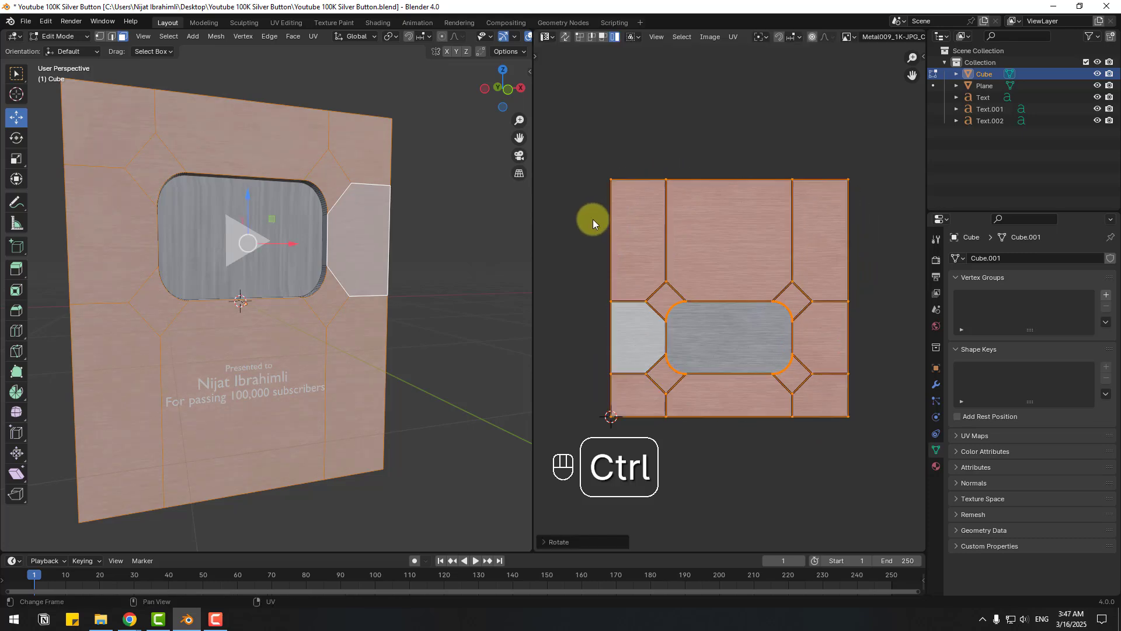
# - Clear the face selection and orbit round to the plaque's back faces
pyautogui.click(489, 216)
pyautogui.scroll(3, 293, 390)
pyautogui.moveTo(292, 391); pyautogui.dragTo(179, 367, button='middle')
pyautogui.scroll(1, 417, 388)
pyautogui.keyDown('shift'); pyautogui.moveTo(417, 388); pyautogui.dragTo(327, 241, button='middle'); pyautogui.keyUp('shift')
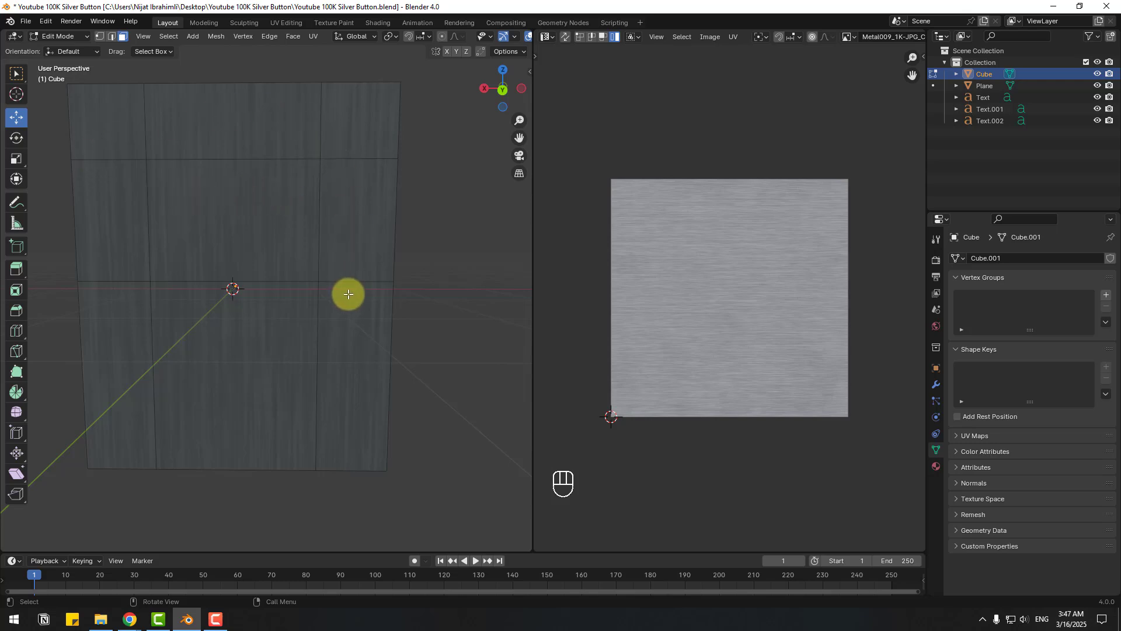
# - Select the nine back faces of the plaque
pyautogui.click(123, 121)
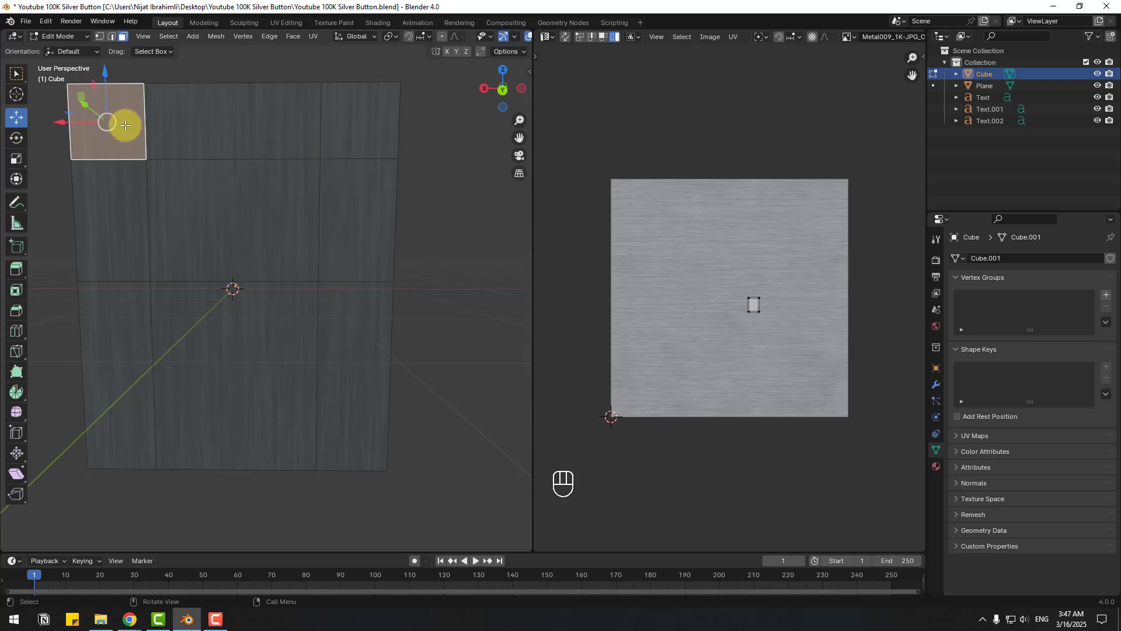
pyautogui.keyDown('shift'); pyautogui.click(248, 120); pyautogui.keyUp('shift')
pyautogui.keyDown('shift'); pyautogui.click(338, 118); pyautogui.keyUp('shift')
pyautogui.keyDown('shift'); pyautogui.click(348, 209); pyautogui.keyUp('shift')
pyautogui.keyDown('shift'); pyautogui.click(252, 208); pyautogui.keyUp('shift')
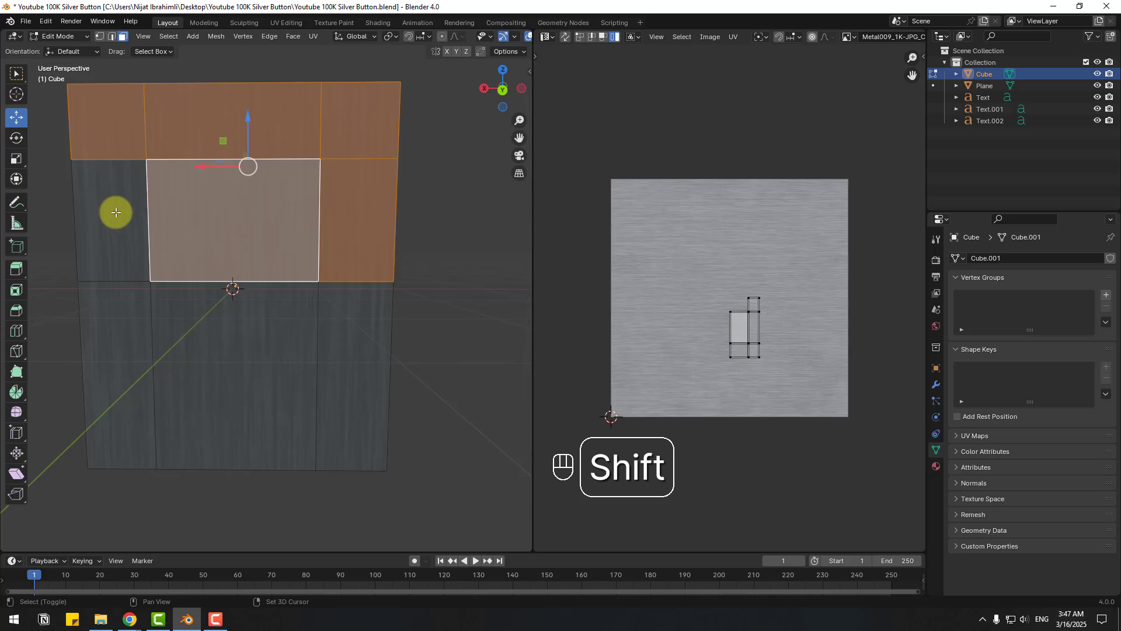
pyautogui.keyDown('shift'); pyautogui.click(115, 210); pyautogui.keyUp('shift')
pyautogui.keyDown('shift'); pyautogui.click(125, 330); pyautogui.keyUp('shift')
pyautogui.keyDown('shift'); pyautogui.click(195, 378); pyautogui.keyUp('shift')
pyautogui.keyDown('shift'); pyautogui.click(348, 351); pyautogui.keyUp('shift')
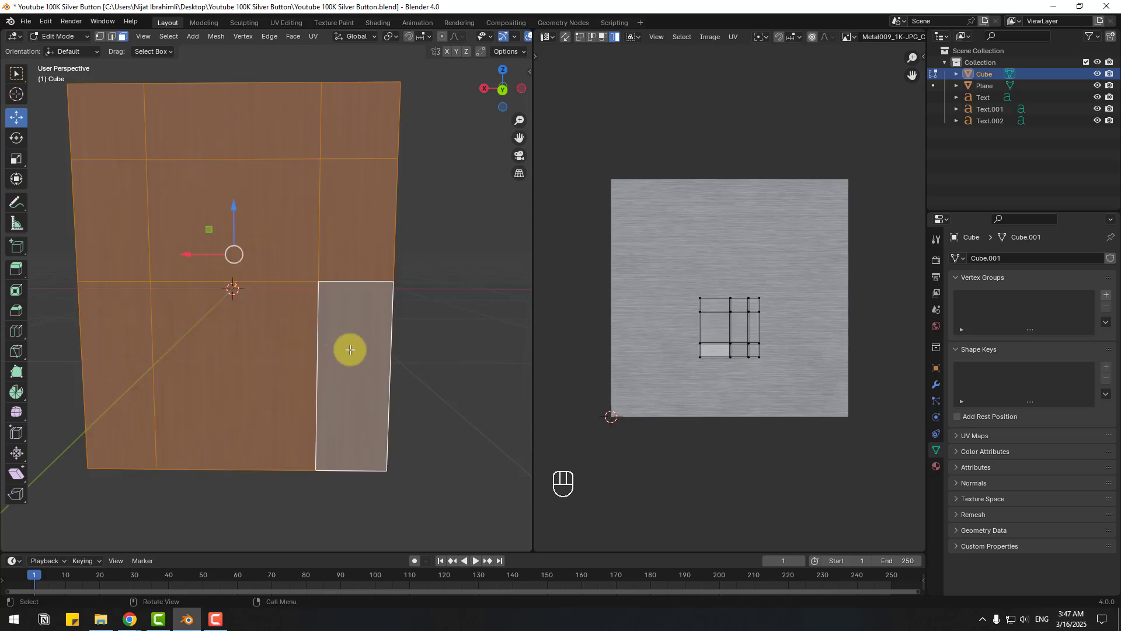
# - Unwrap the back faces, select all their UVs and rotate them -90°
pyautogui.rightClick(292, 221)
pyautogui.moveTo(246, 312)
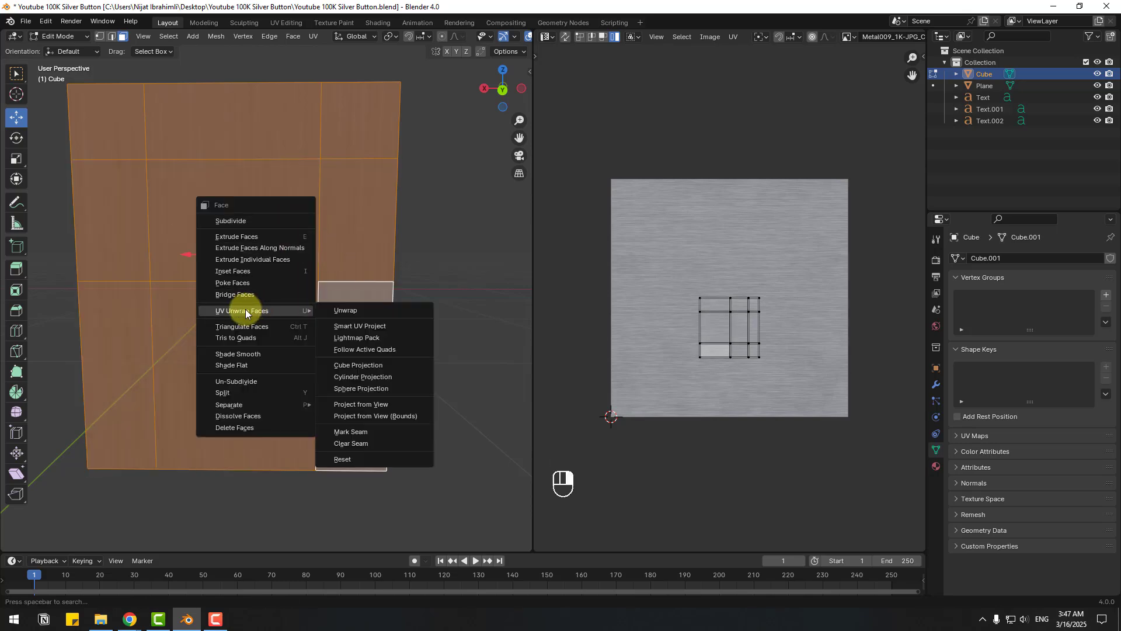
pyautogui.click(359, 310)
pyautogui.press('a')
pyautogui.click(733, 37)
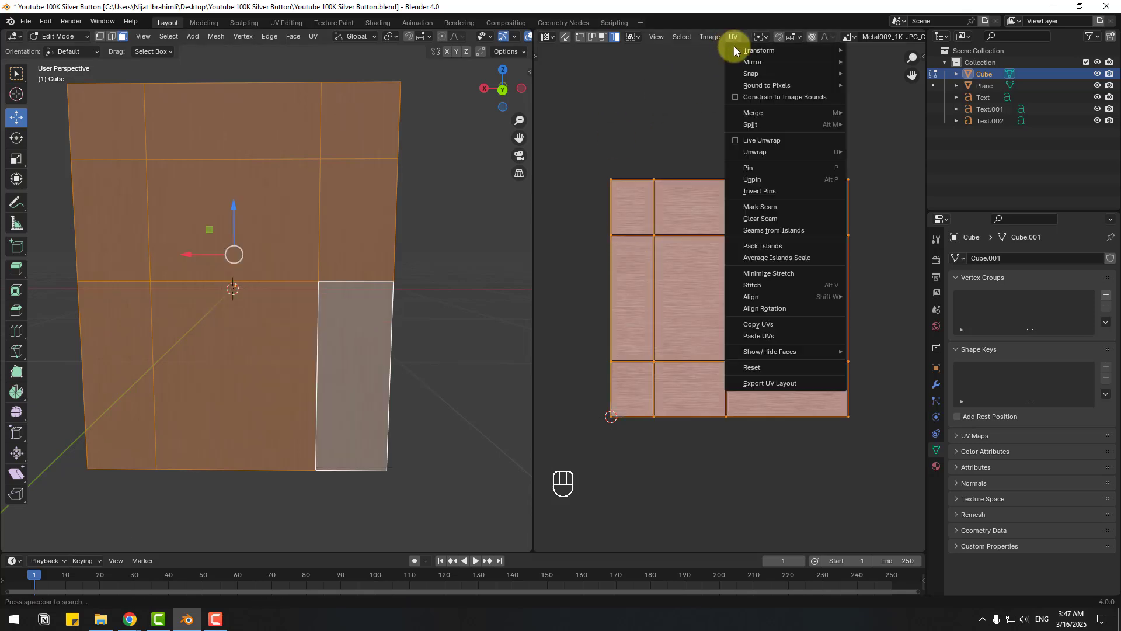
pyautogui.moveTo(751, 46)
pyautogui.click(864, 60)
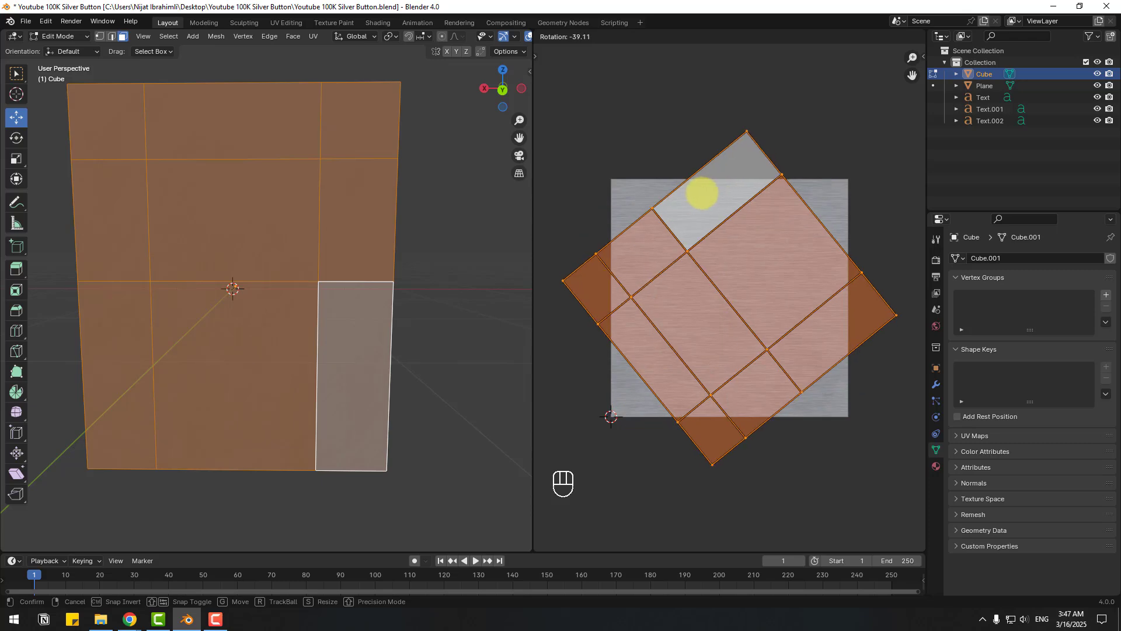
pyautogui.press('ctrl')
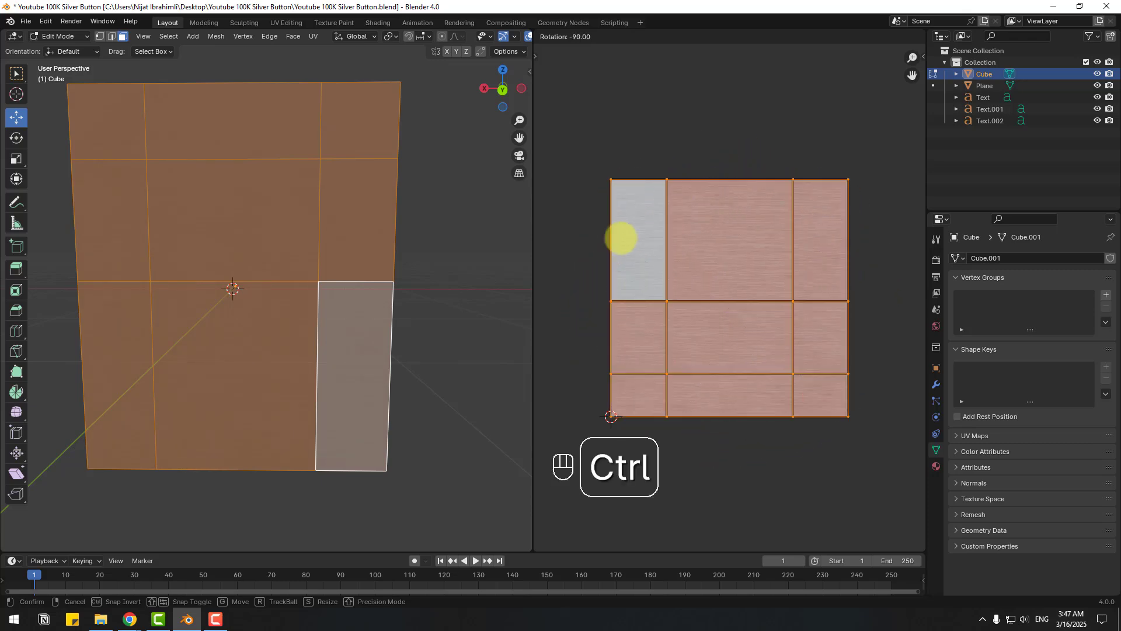
pyautogui.click(616, 239)
# - Clear the face selection and orbit to view the plaque's edge
pyautogui.click(464, 281)
pyautogui.scroll(3, 396, 295)
pyautogui.moveTo(396, 295); pyautogui.dragTo(376, 362, button='middle')
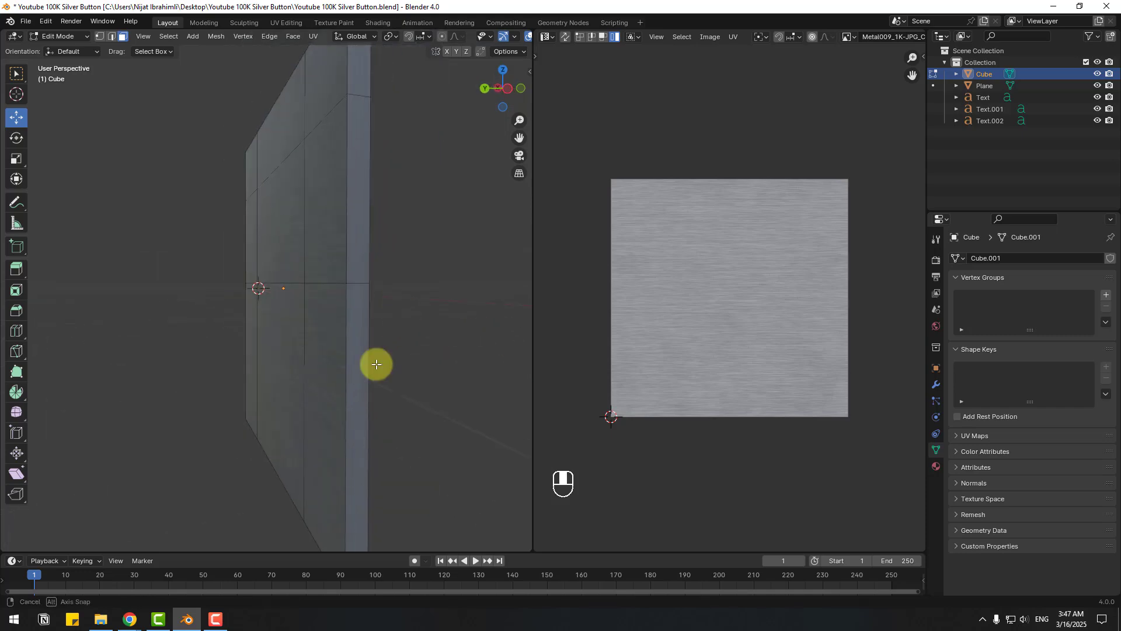
# - Select the rim faces around the plaque's edge
pyautogui.click(357, 397)
pyautogui.keyDown('shift'); pyautogui.click(358, 226); pyautogui.keyUp('shift')
pyautogui.moveTo(406, 195); pyautogui.dragTo(365, 193, button='middle')
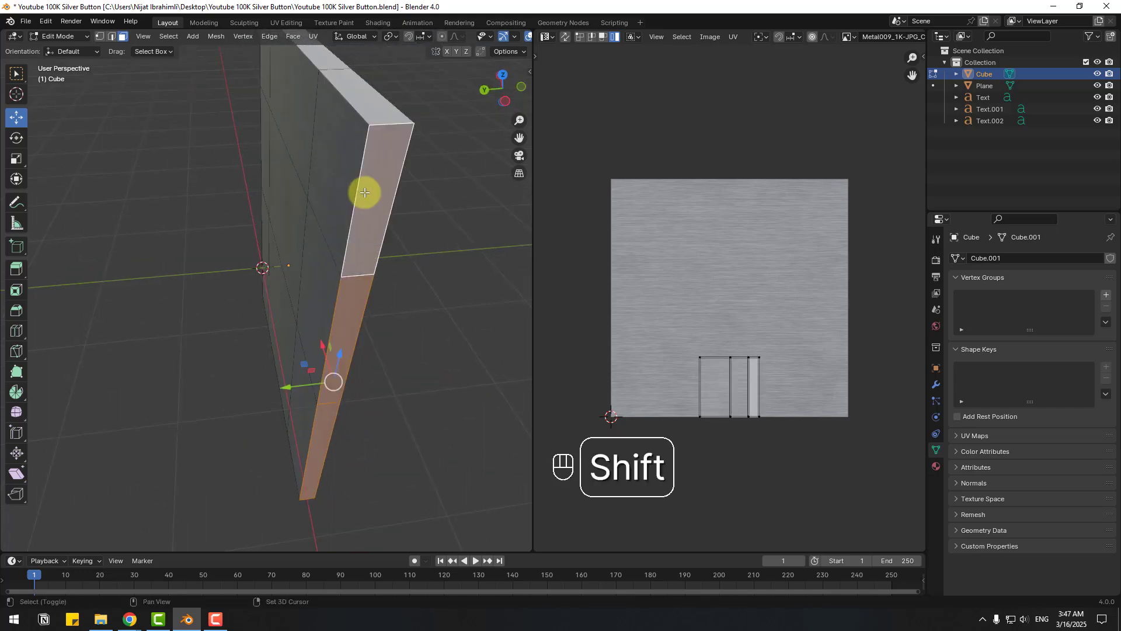
pyautogui.keyDown('shift'); pyautogui.click(370, 111); pyautogui.keyUp('shift')
pyautogui.moveTo(372, 123); pyautogui.dragTo(351, 193, button='middle')
pyautogui.keyDown('shift'); pyautogui.click(292, 146); pyautogui.keyUp('shift')
pyautogui.keyDown('shift'); pyautogui.click(333, 202); pyautogui.keyUp('shift')
pyautogui.moveTo(324, 354); pyautogui.dragTo(292, 320, button='middle')
pyautogui.keyDown('shift'); pyautogui.click(82, 452); pyautogui.keyUp('shift')
pyautogui.keyDown('shift'); pyautogui.click(409, 198); pyautogui.keyUp('shift')
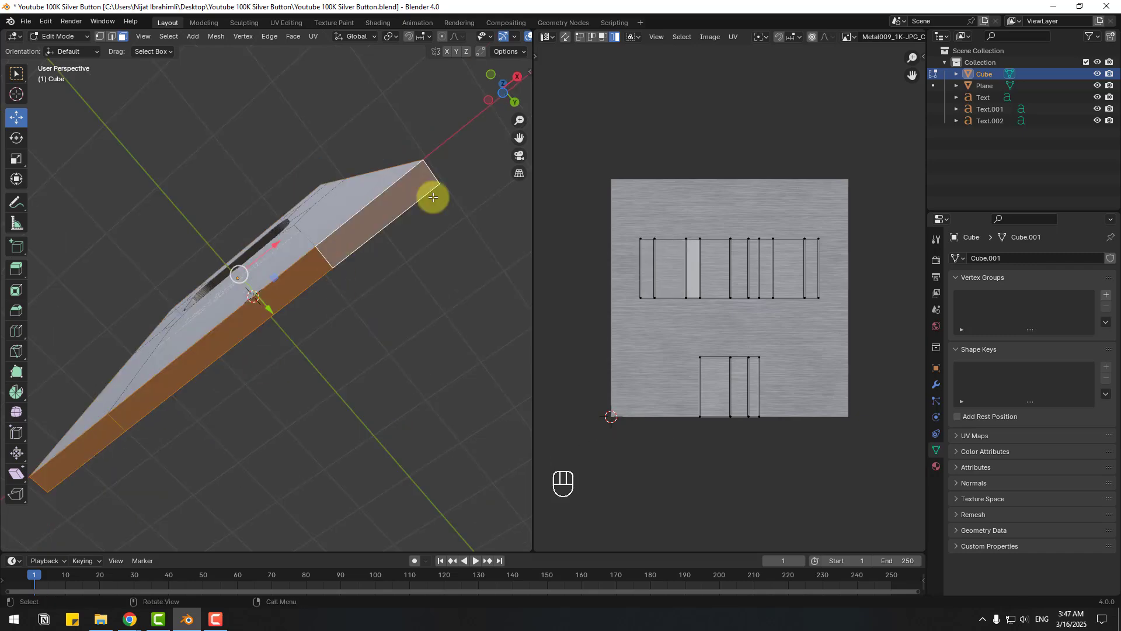
pyautogui.moveTo(432, 197); pyautogui.dragTo(70, 306, button='middle')
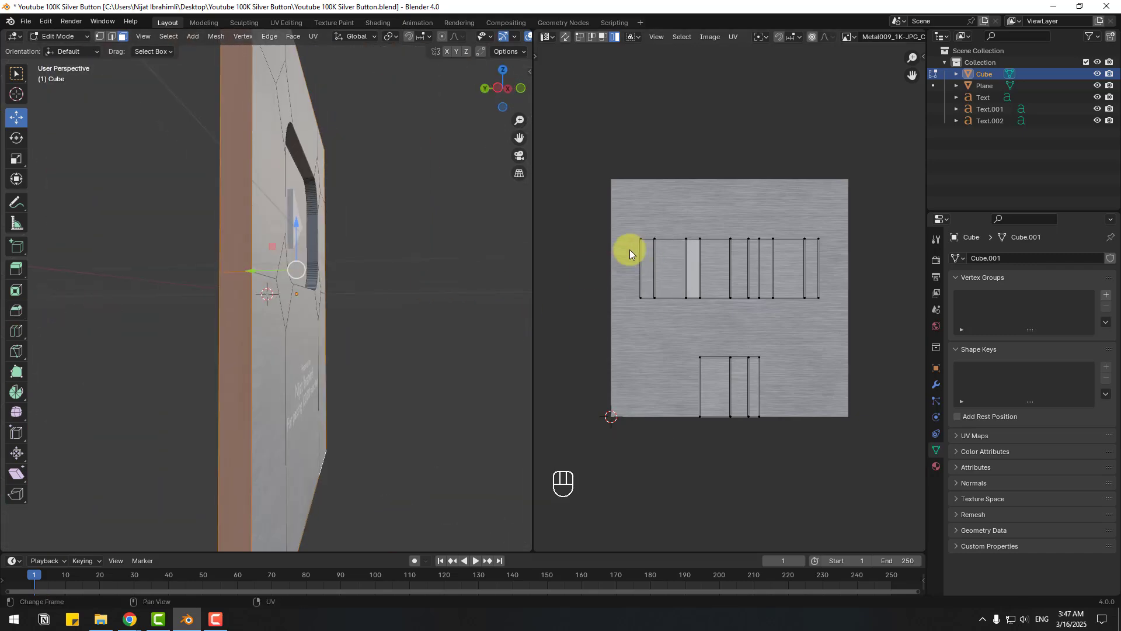
# - Rotate the rim faces' UV island by 90° with Ctrl snapping
pyautogui.click(661, 246)
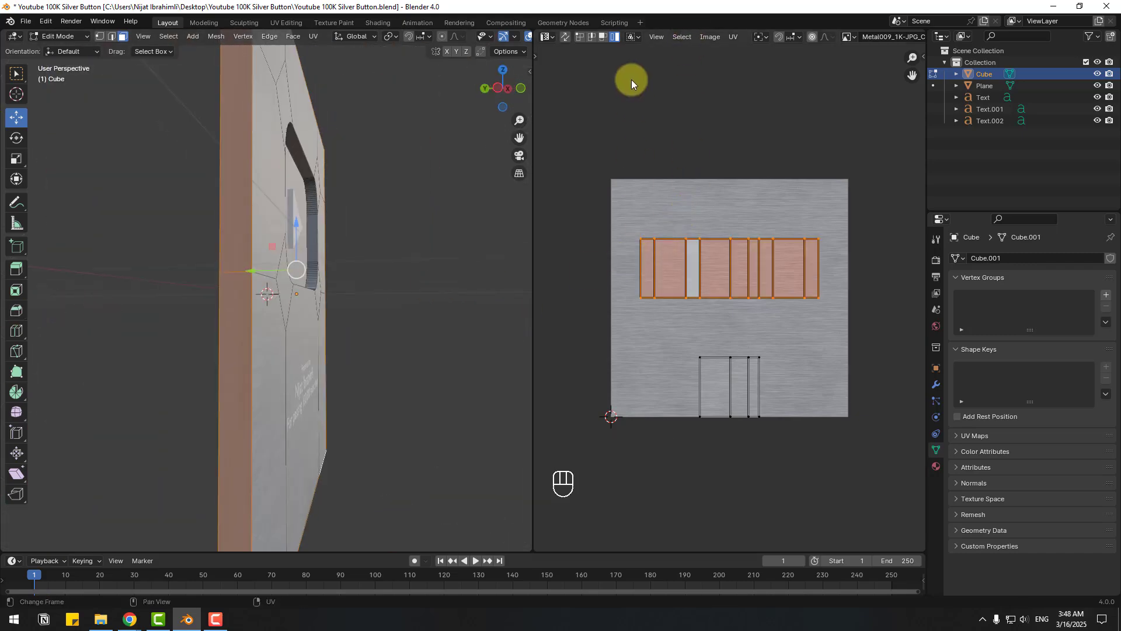
pyautogui.click(725, 40)
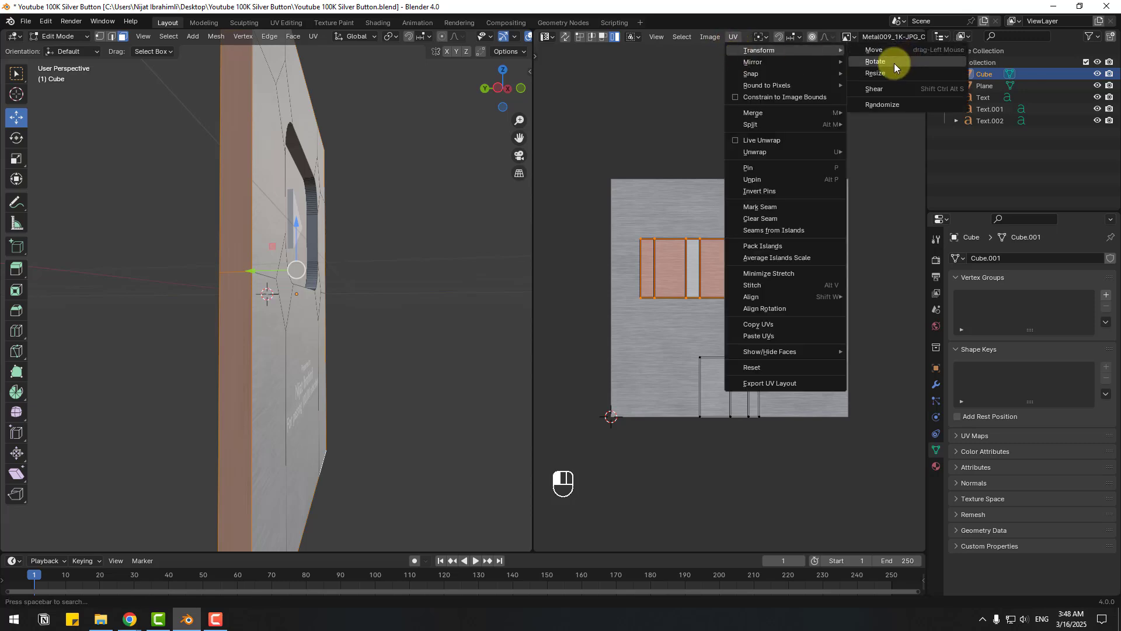
pyautogui.click(894, 62)
pyautogui.press('ctrl')
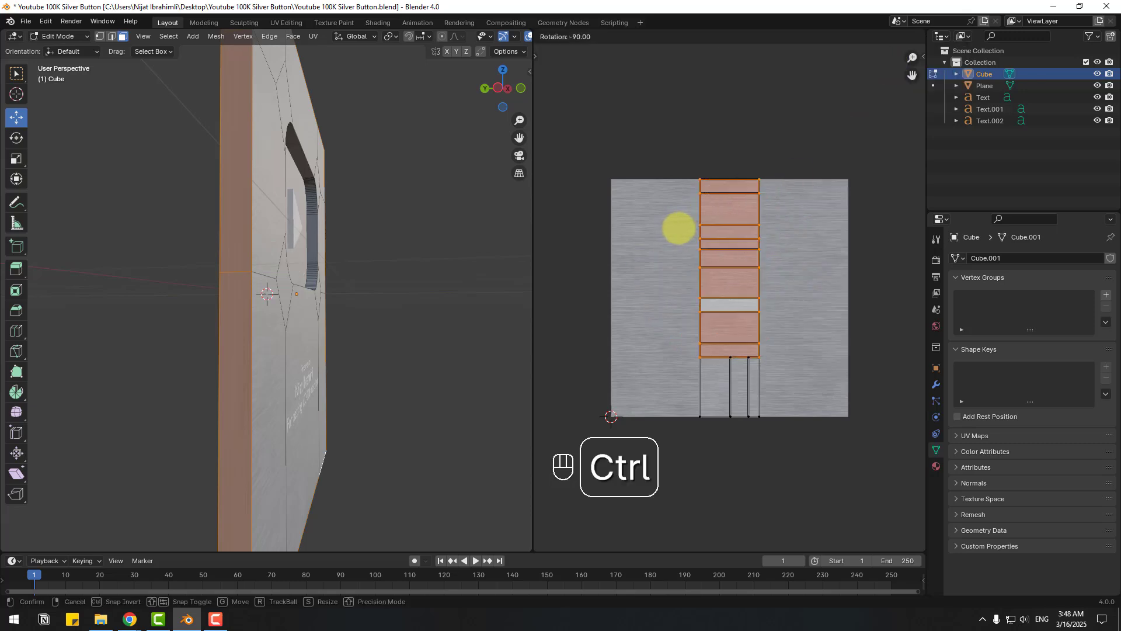
pyautogui.keyDown('ctrl'); pyautogui.click(678, 226); pyautogui.keyUp('ctrl')
# - Deselect the rim faces and orbit around the plate
pyautogui.click(419, 275)
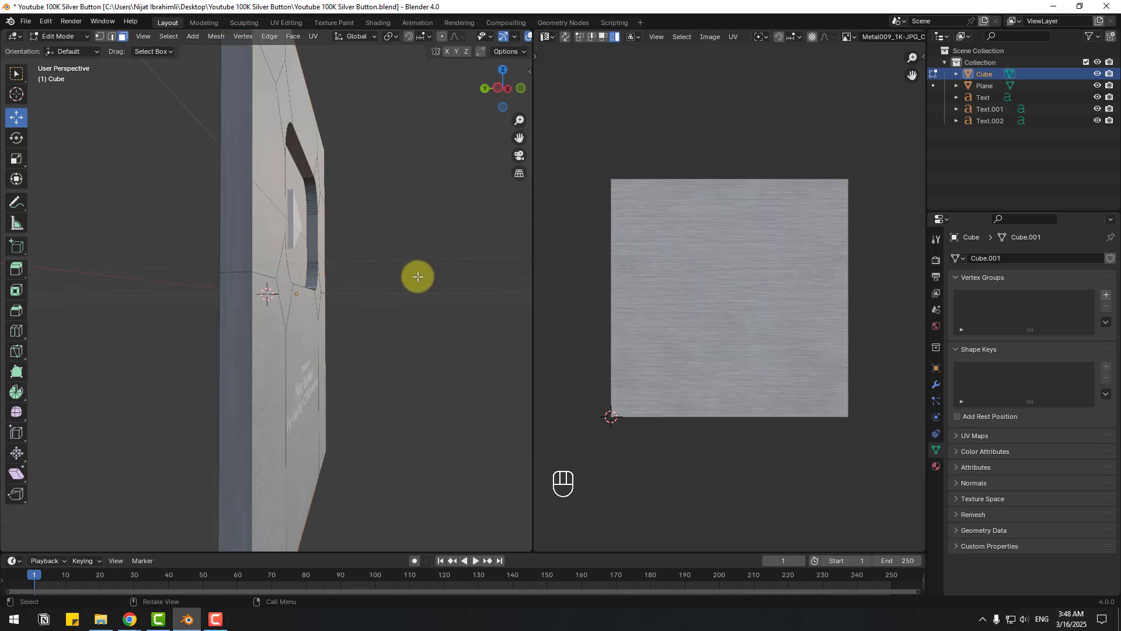
pyautogui.moveTo(388, 277); pyautogui.dragTo(395, 222, button='middle')
pyautogui.click(83, 39)
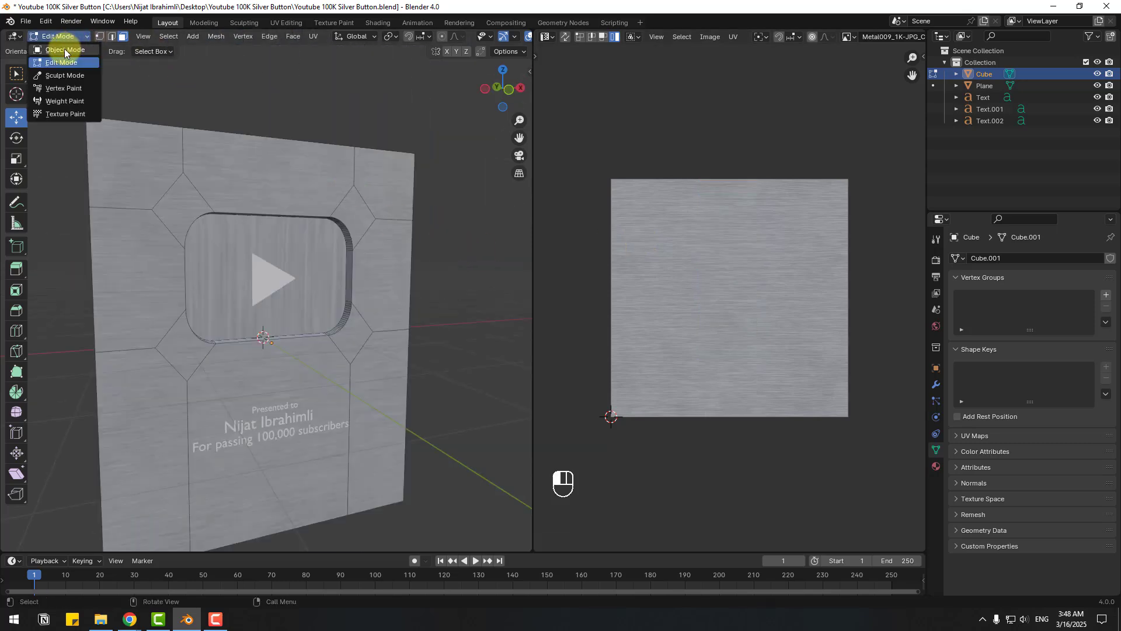
# - In Object Mode, assign Material.001 to the play triangle
pyautogui.click(64, 51)
pyautogui.scroll(3, 266, 255)
pyautogui.click(282, 270)
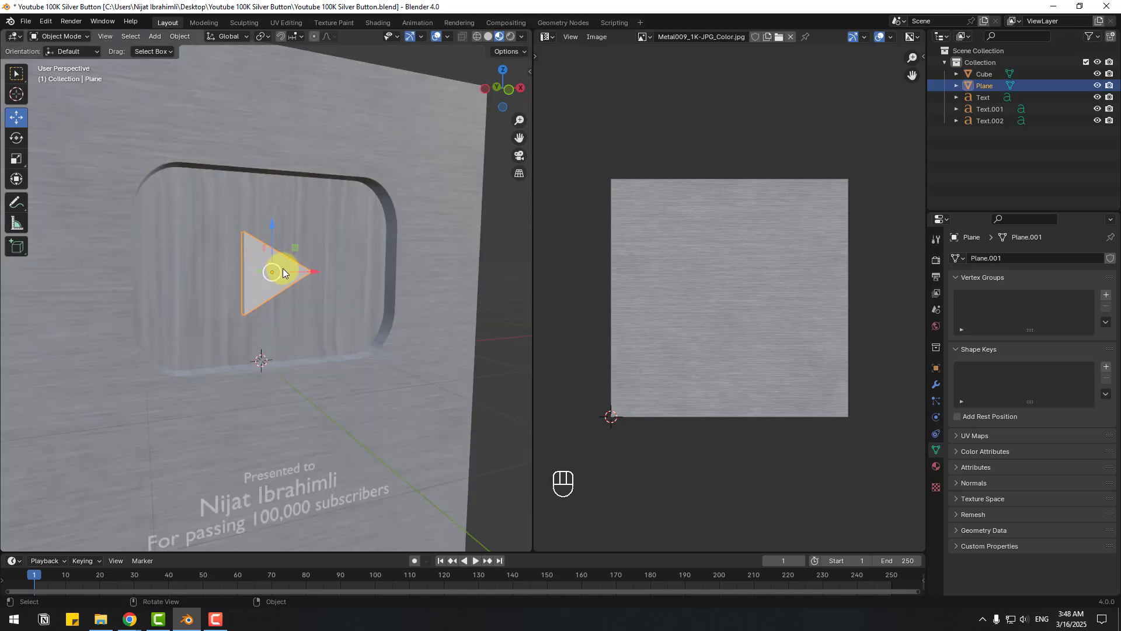
pyautogui.scroll(3, 257, 271)
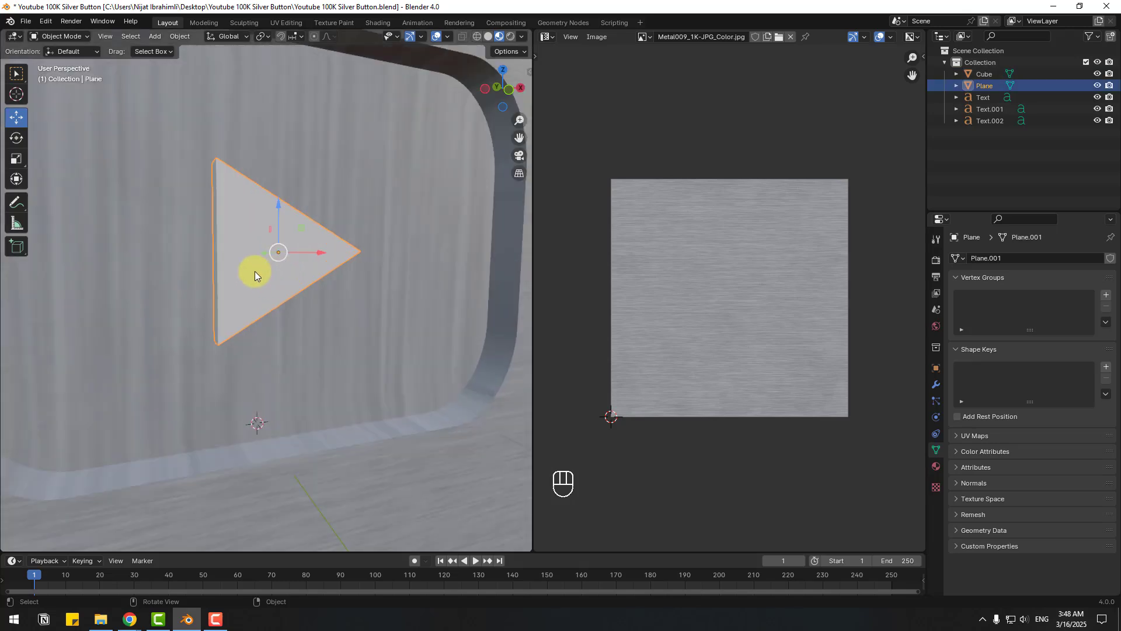
pyautogui.click(937, 467)
pyautogui.click(963, 309)
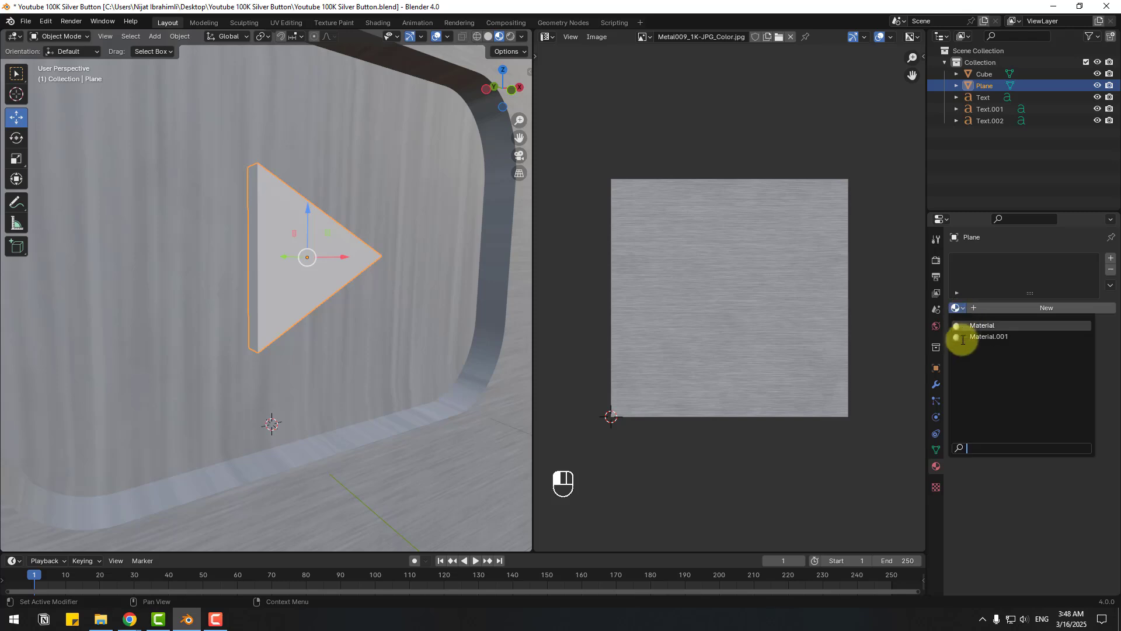
pyautogui.click(976, 337)
# - In Edit Mode, select the triangle's front face and unwrap it
pyautogui.click(64, 37)
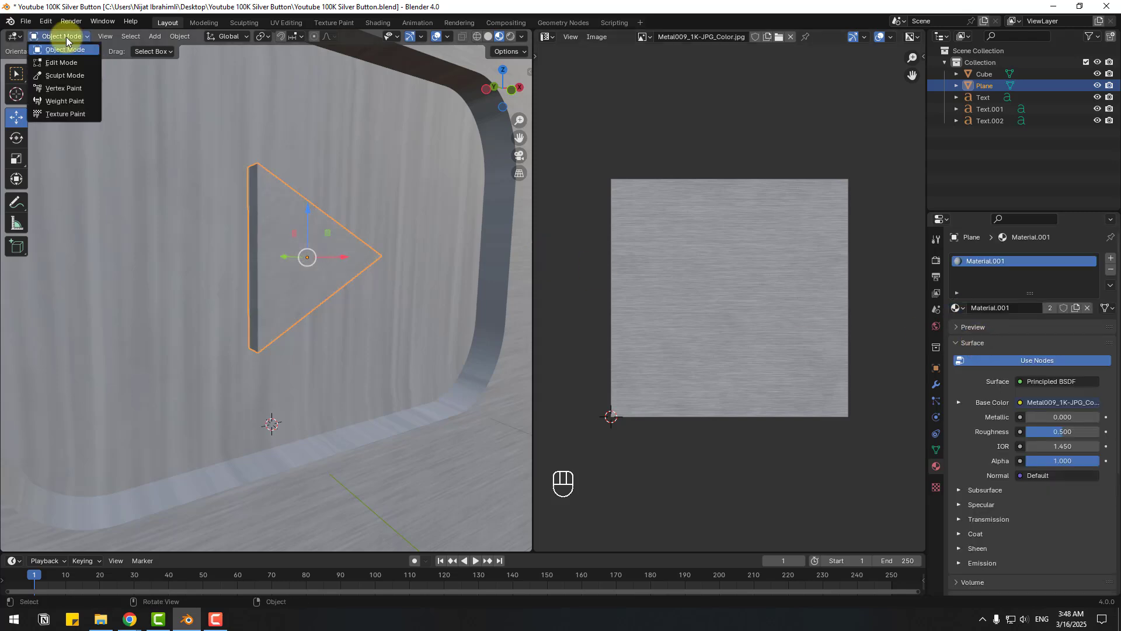
pyautogui.click(56, 64)
pyautogui.scroll(-2, 468, 252)
pyautogui.click(487, 247)
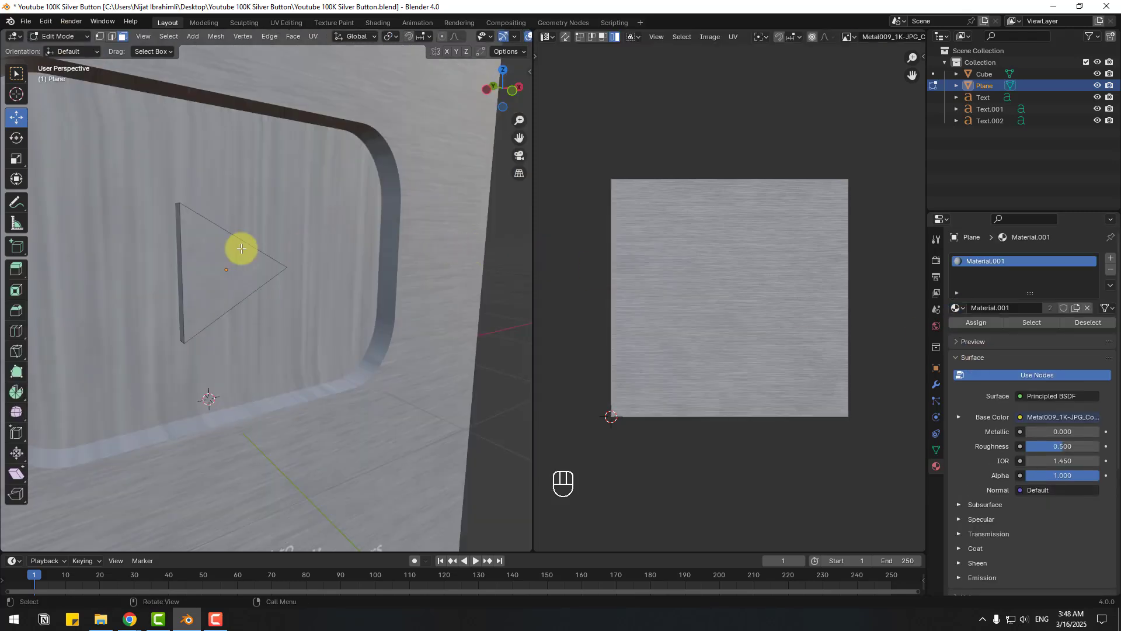
pyautogui.click(218, 251)
pyautogui.scroll(2, 193, 270)
pyautogui.scroll(2, 179, 275)
pyautogui.hotkey('ctrl', 'f')
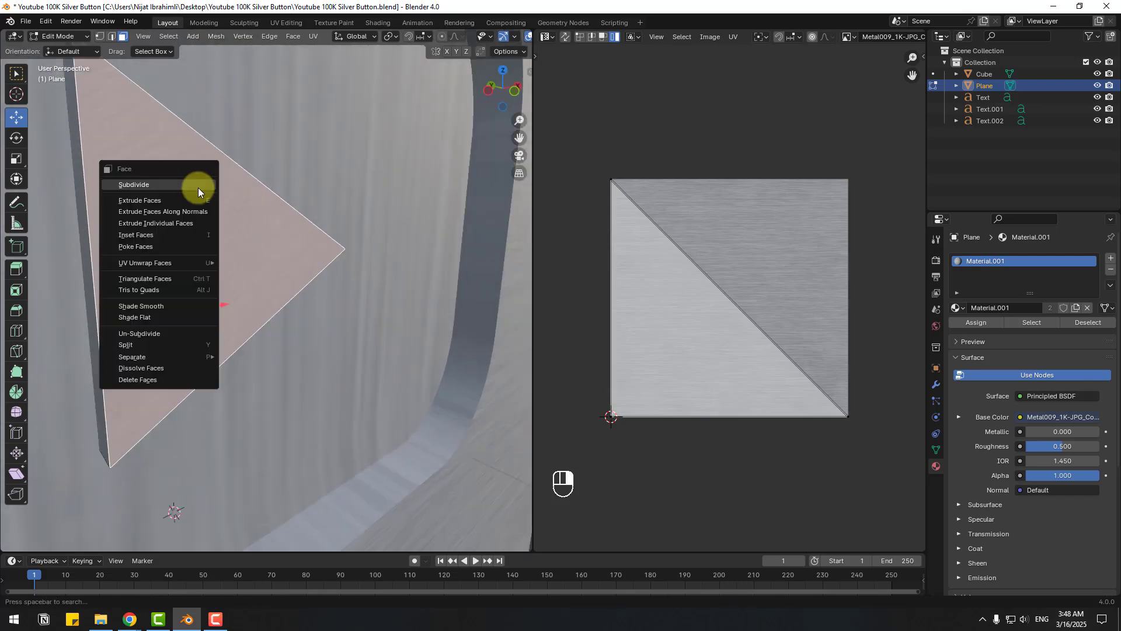
pyautogui.moveTo(186, 264)
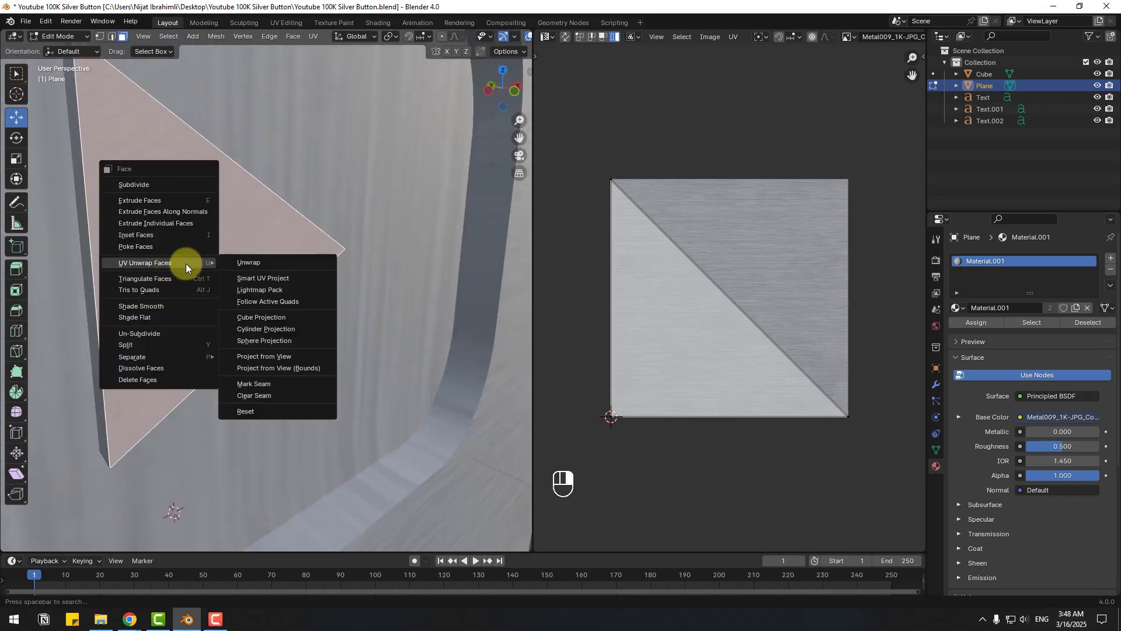
pyautogui.click(255, 267)
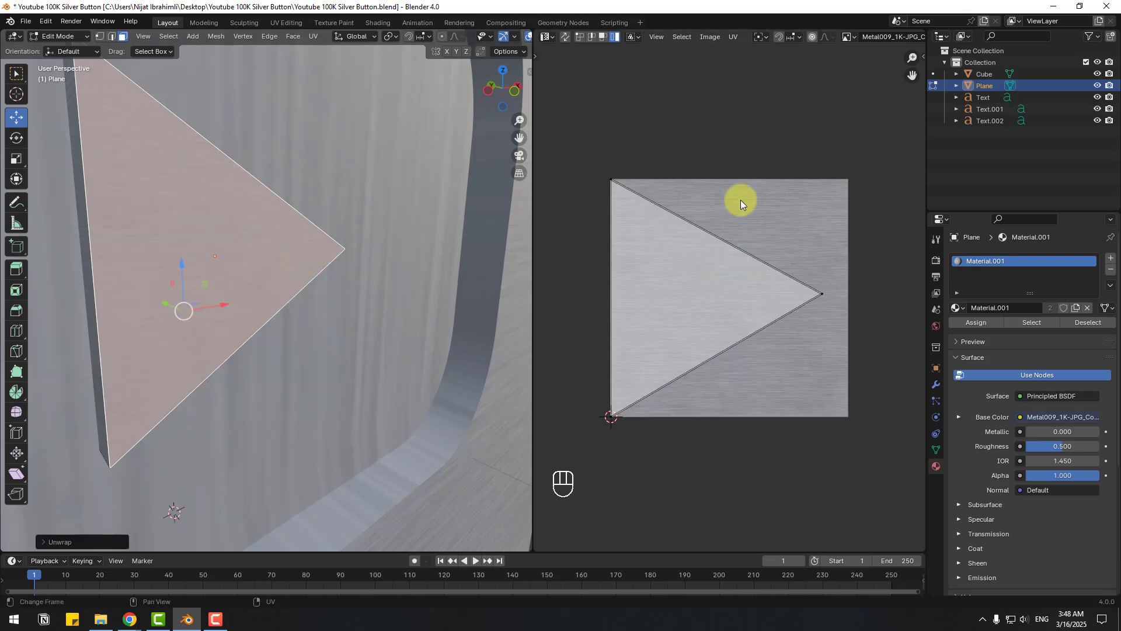
# - Rotate the triangle face's UVs roughly 180° over the Metal009 texture
pyautogui.click(733, 38)
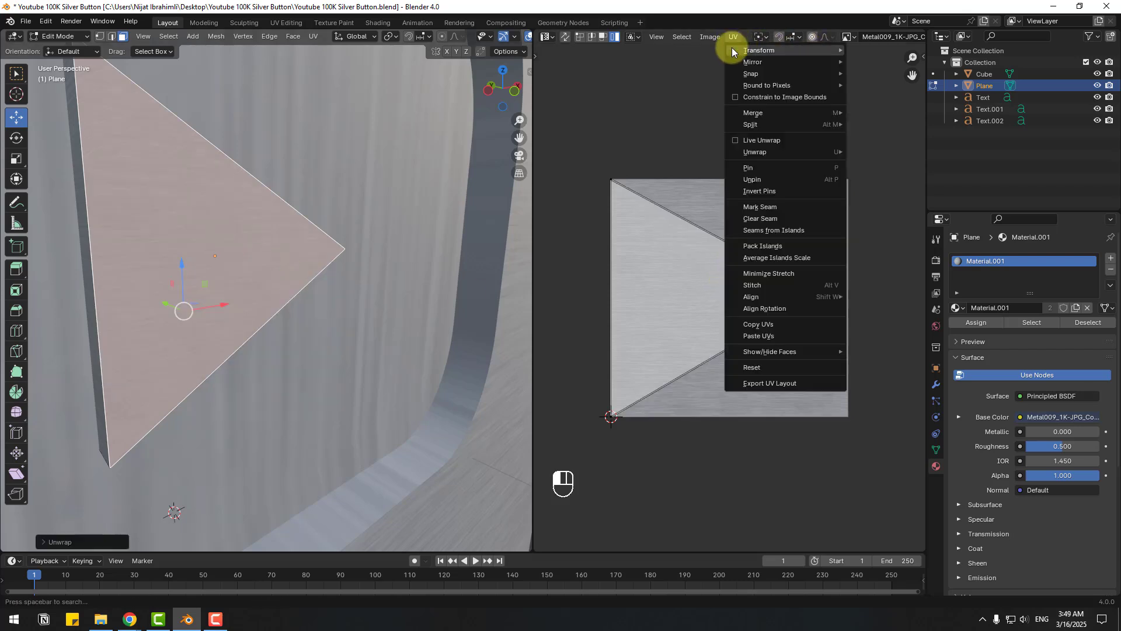
pyautogui.moveTo(753, 50)
pyautogui.click(874, 62)
pyautogui.press('ctrl')
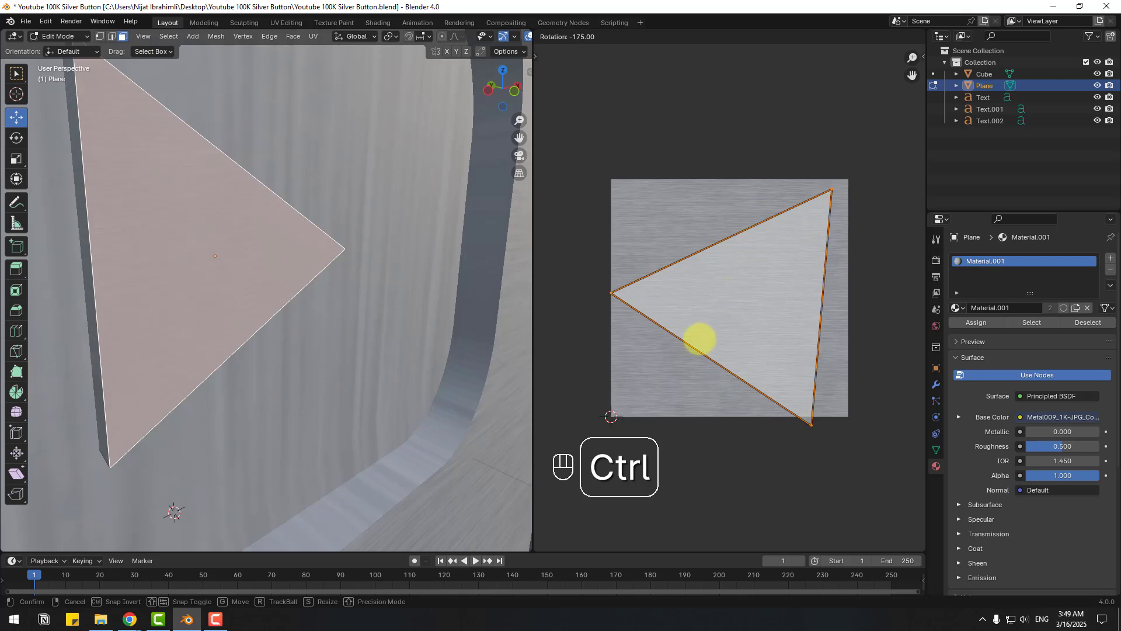
pyautogui.click(658, 383)
pyautogui.click(609, 177)
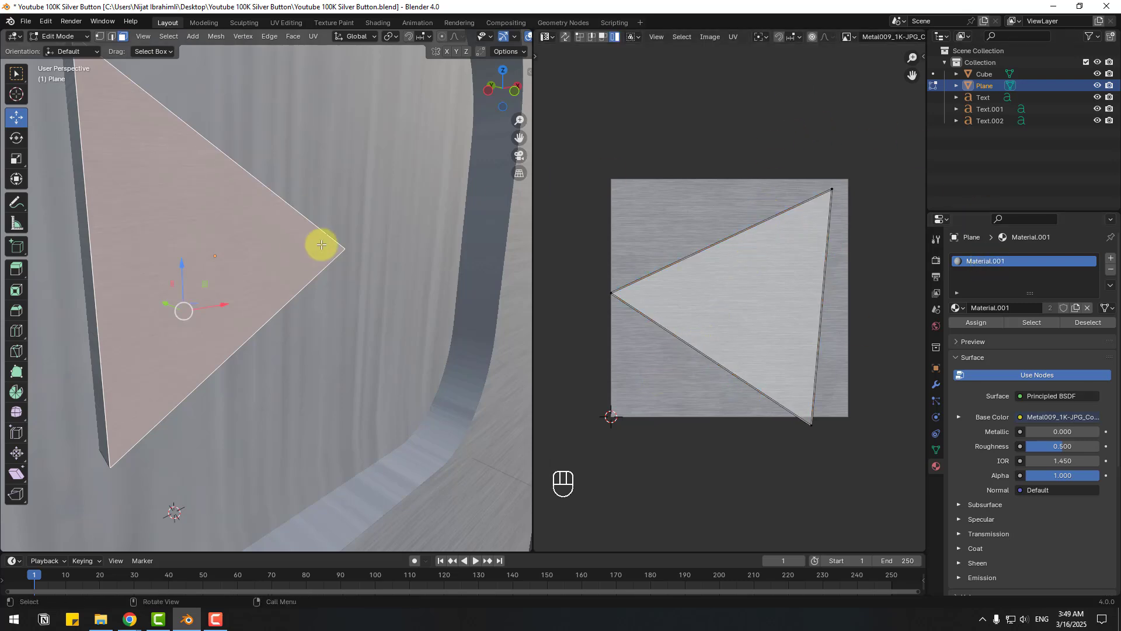
# - Deselect the front face and select the triangle's side faces
pyautogui.scroll(-7, 321, 244)
pyautogui.click(453, 261)
pyautogui.scroll(5, 250, 311)
pyautogui.moveTo(251, 316); pyautogui.dragTo(288, 230, button='middle')
pyautogui.click(286, 226)
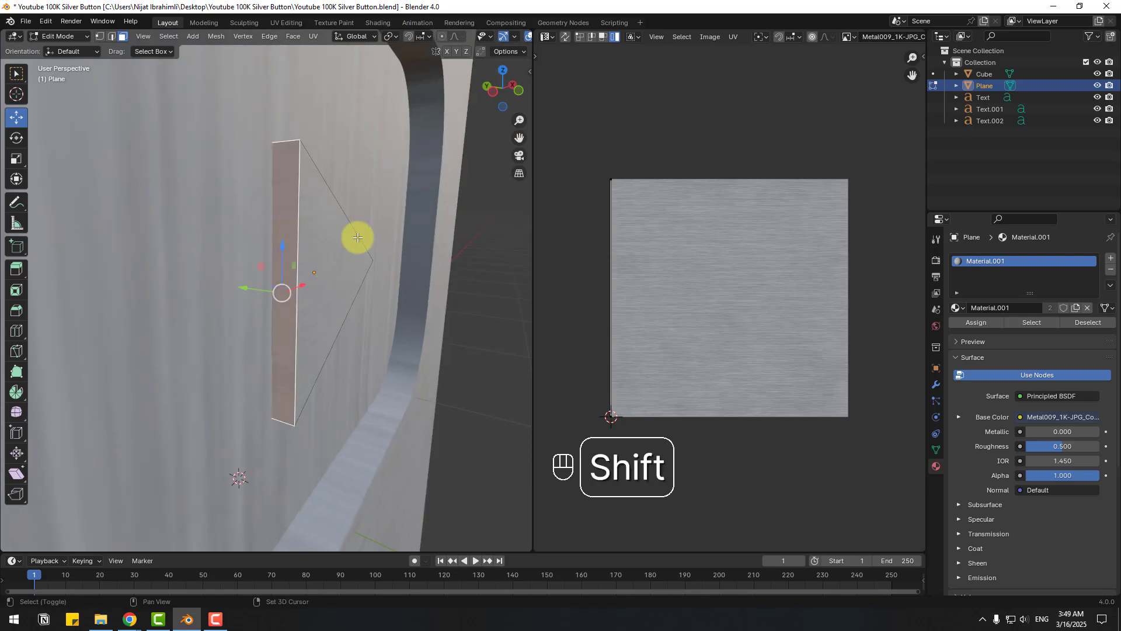
pyautogui.keyDown('shift'); pyautogui.moveTo(358, 238); pyautogui.dragTo(288, 277, button='middle'); pyautogui.keyUp('shift')
pyautogui.keyDown('shift'); pyautogui.click(150, 331); pyautogui.keyUp('shift')
pyautogui.rightClick(287, 278)
# - Unwrap the triangle's side faces and rotate their UVs 90°
pyautogui.click(343, 274)
pyautogui.click(733, 37)
pyautogui.click(878, 66)
pyautogui.write('90')
pyautogui.scroll(-4, 432, 211)
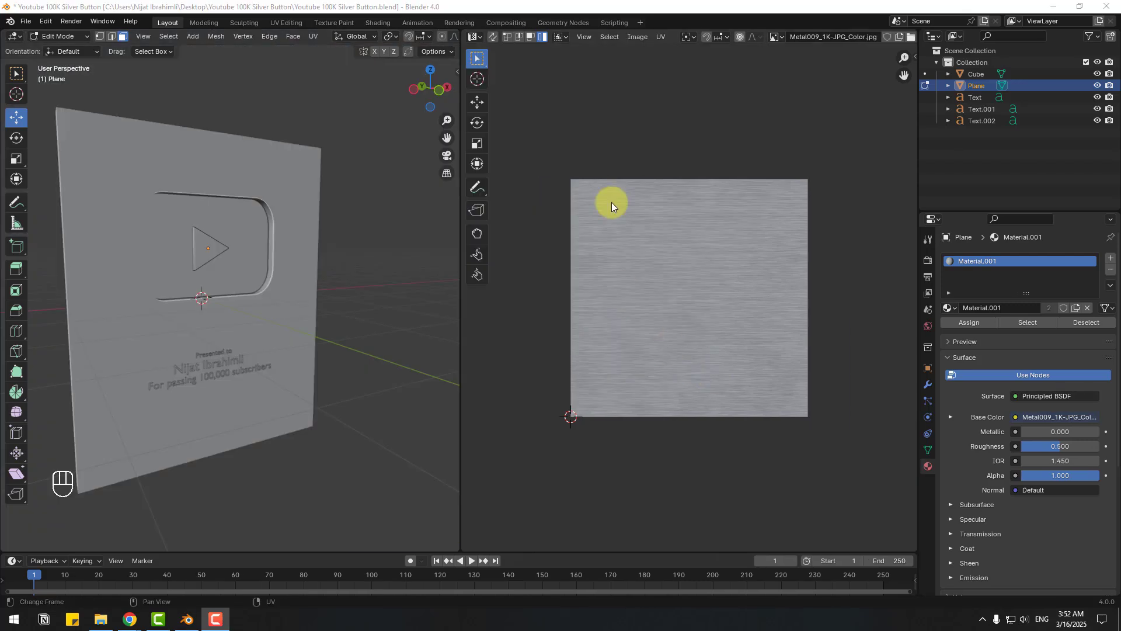
# - Join the UV Editor area back into the 3D viewport
pyautogui.rightClick(461, 104)
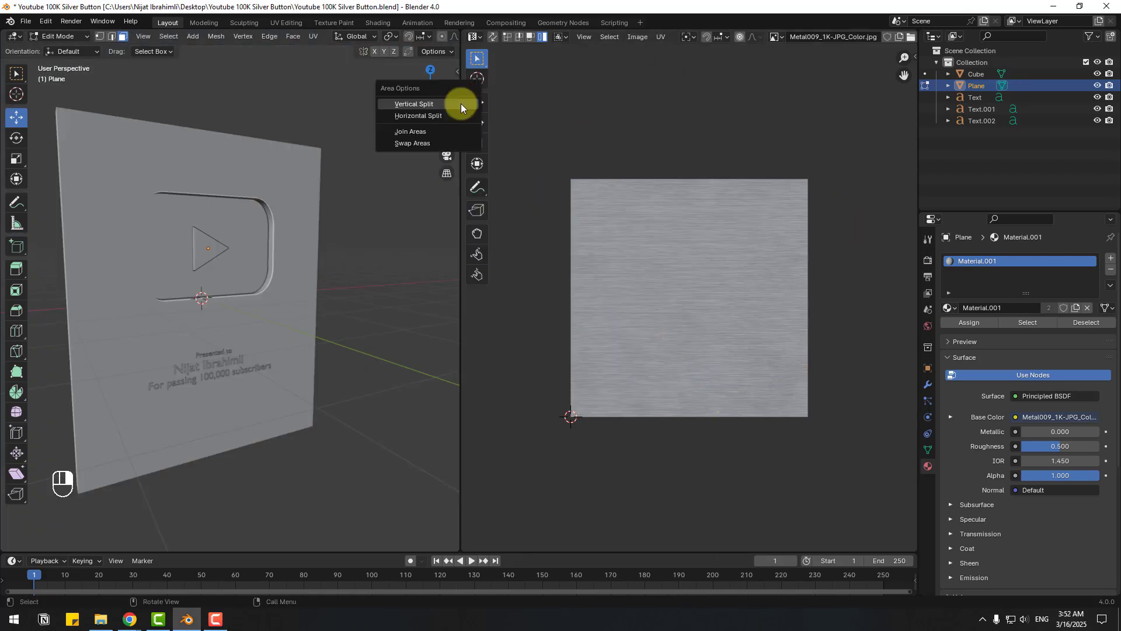
pyautogui.click(411, 132)
pyautogui.click(718, 118)
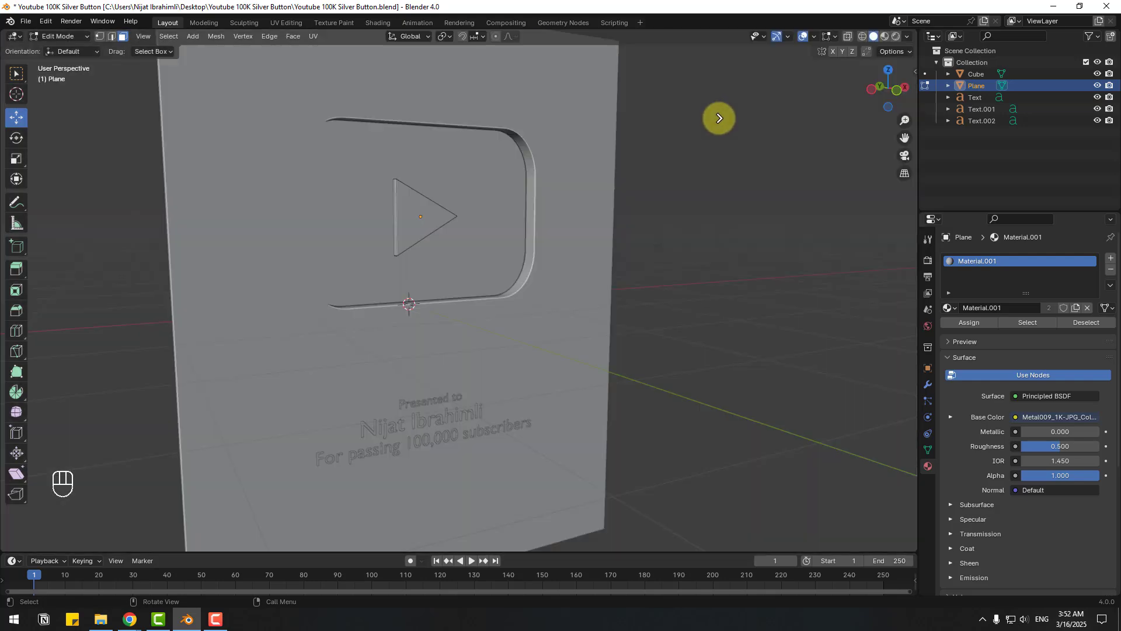
pyautogui.scroll(-4, 695, 178)
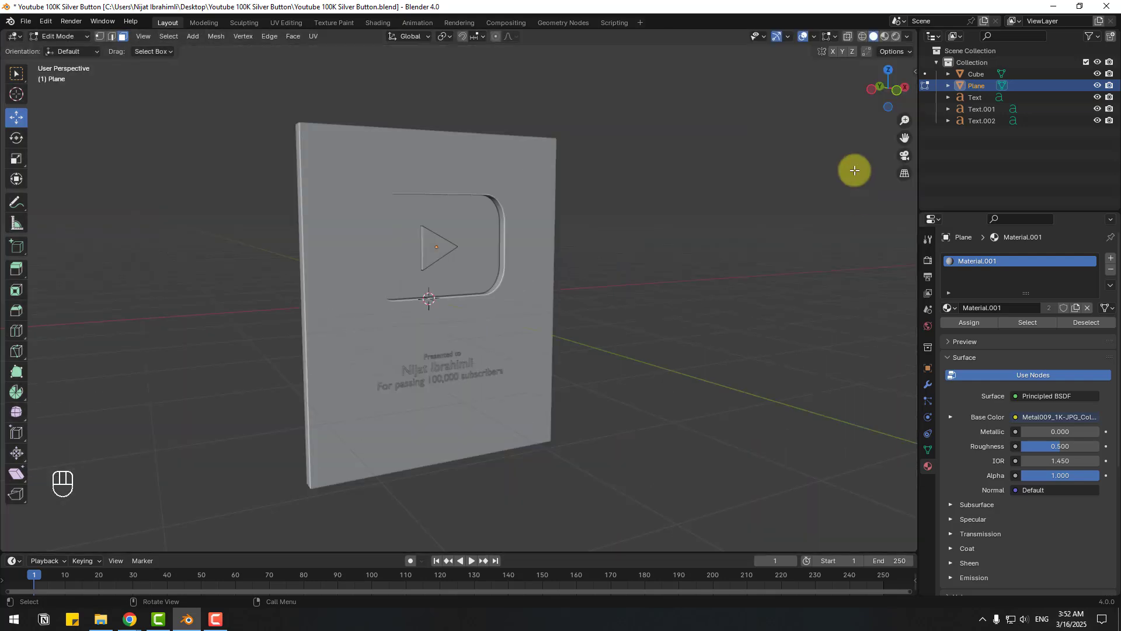
# - Switch the viewport to Material Preview and look over the textured plate
pyautogui.click(885, 36)
pyautogui.scroll(2, 502, 319)
pyautogui.moveTo(502, 318)
pyautogui.mouseDown(button='middle')
pyautogui.moveTo(438, 318)
pyautogui.moveTo(513, 313)
pyautogui.mouseUp(button='middle')
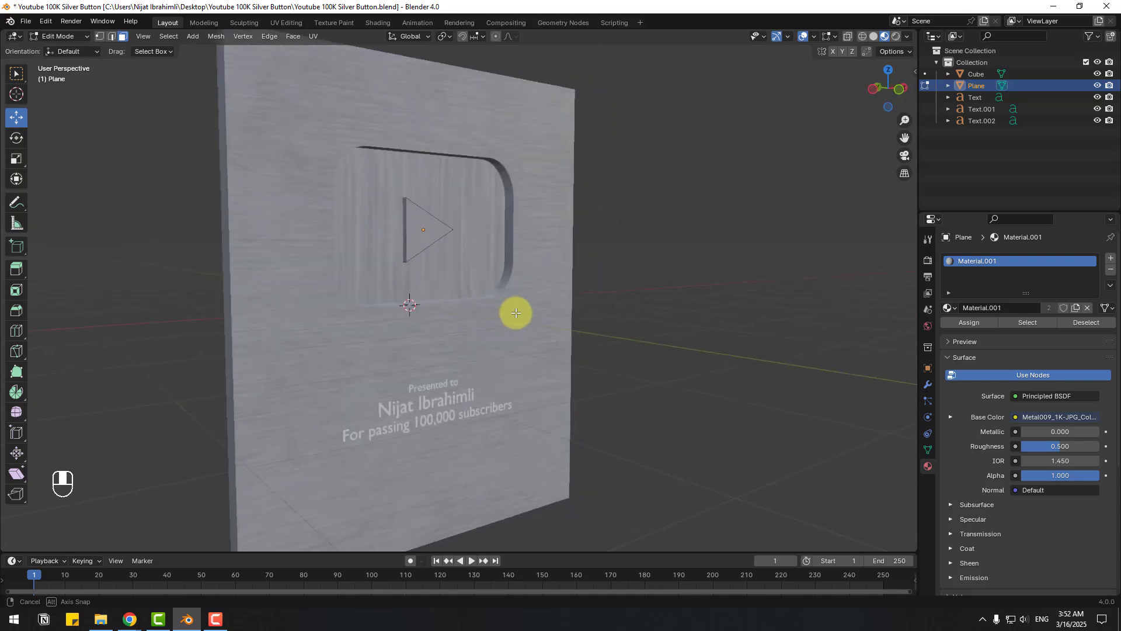
pyautogui.keyDown('shift'); pyautogui.moveTo(306, 317); pyautogui.dragTo(361, 171, button='middle'); pyautogui.keyUp('shift')
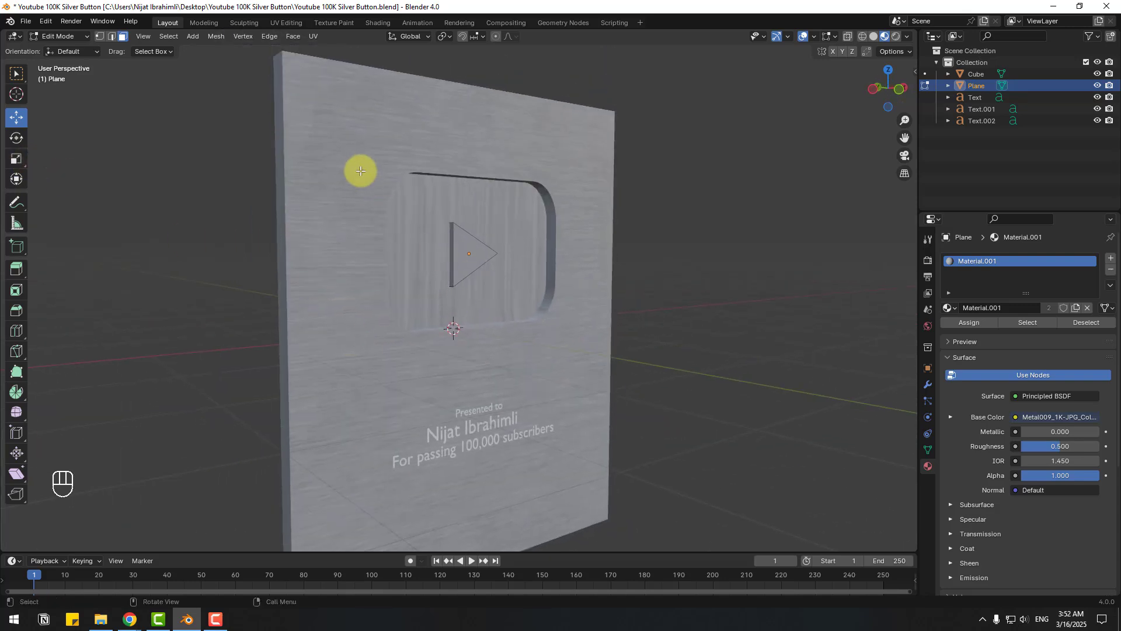
# - Select the plate's recessed button face in Edit Mode and separate it by selection
pyautogui.press('Tab')
pyautogui.click(363, 151)
pyautogui.click(60, 36)
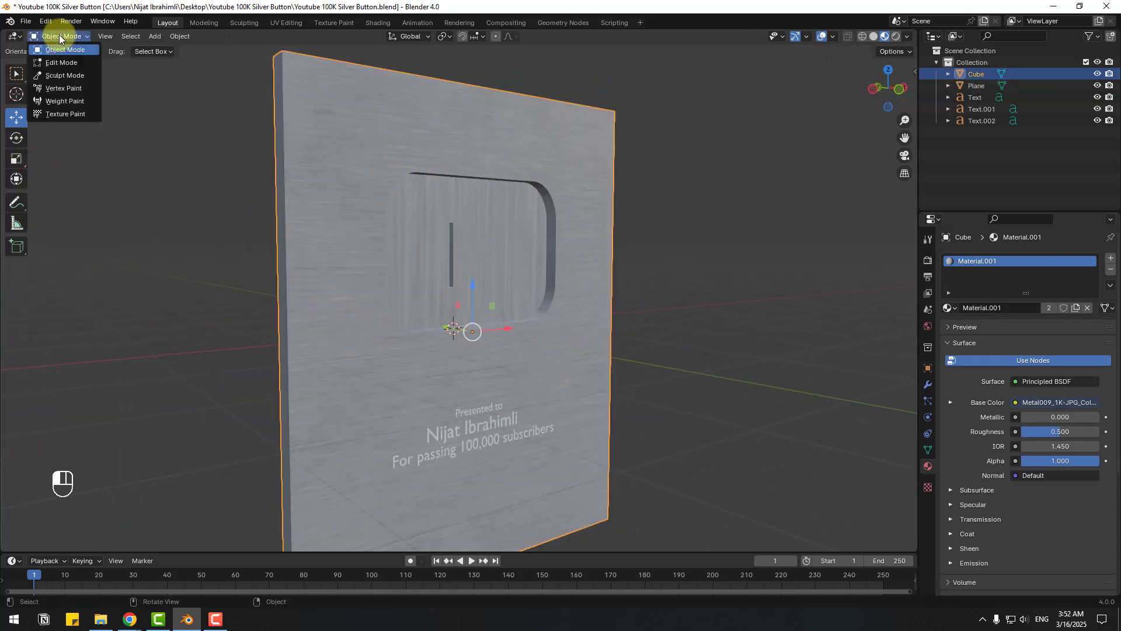
pyautogui.click(61, 63)
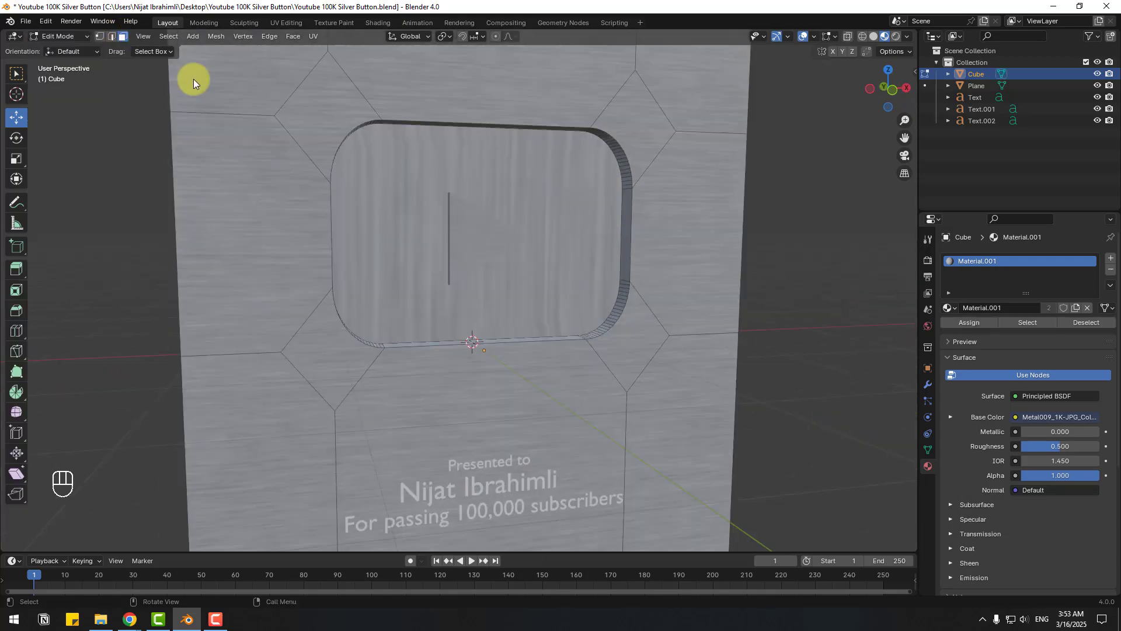
pyautogui.click(398, 176)
pyautogui.moveTo(348, 248); pyautogui.dragTo(376, 178, button='middle')
pyautogui.rightClick(377, 179)
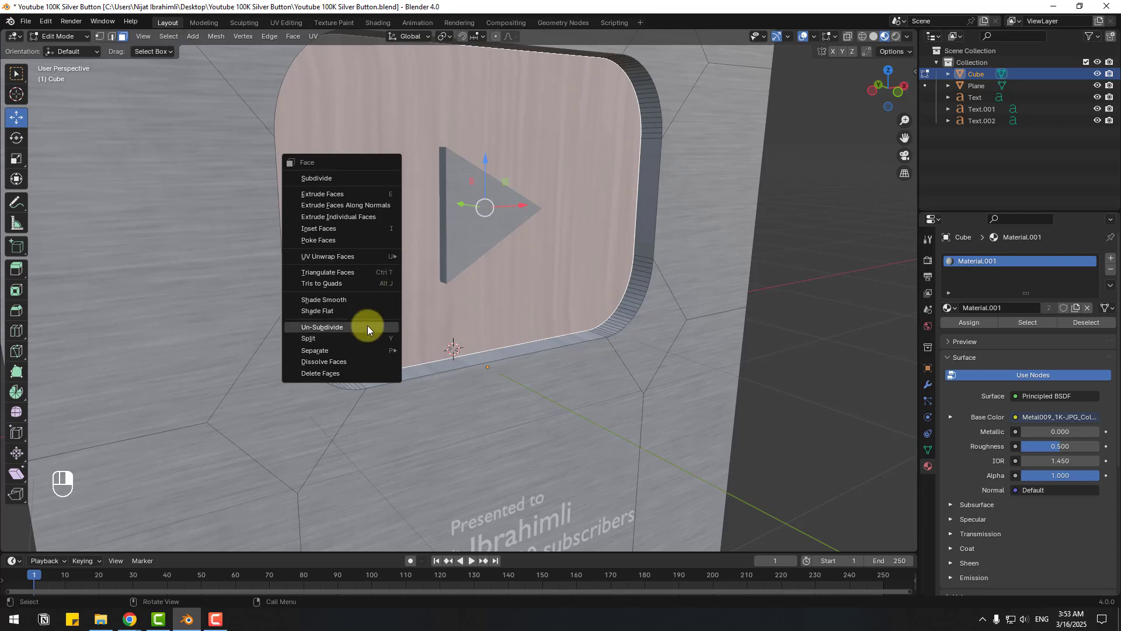
pyautogui.moveTo(333, 350)
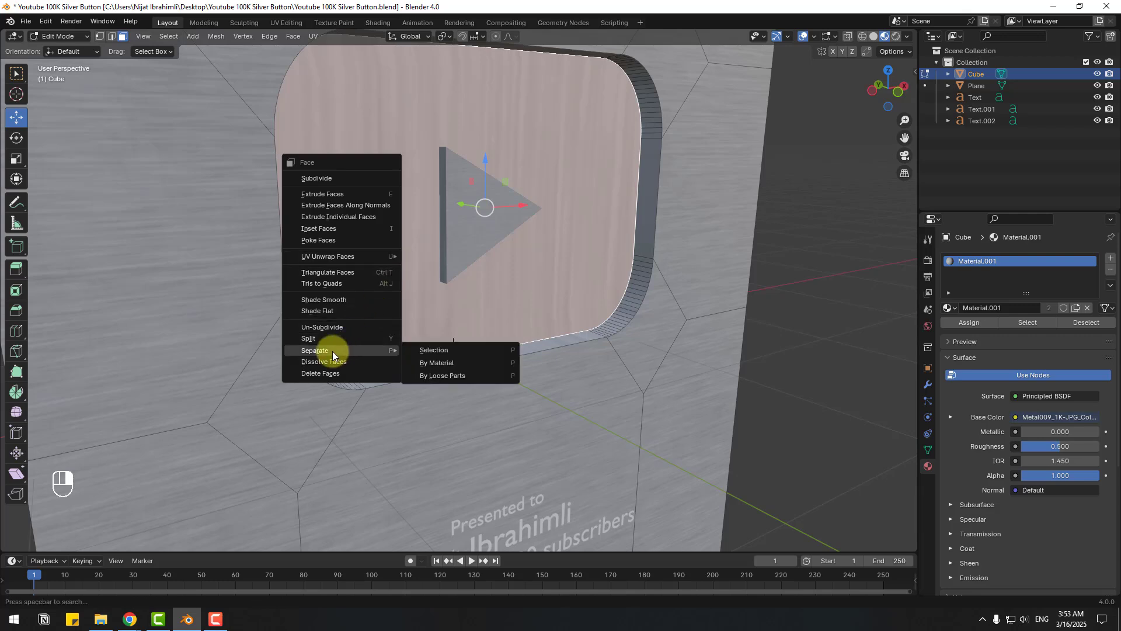
pyautogui.click(426, 350)
# - Return to Object Mode, select Cube.001, try a Y move and undo it
pyautogui.click(66, 38)
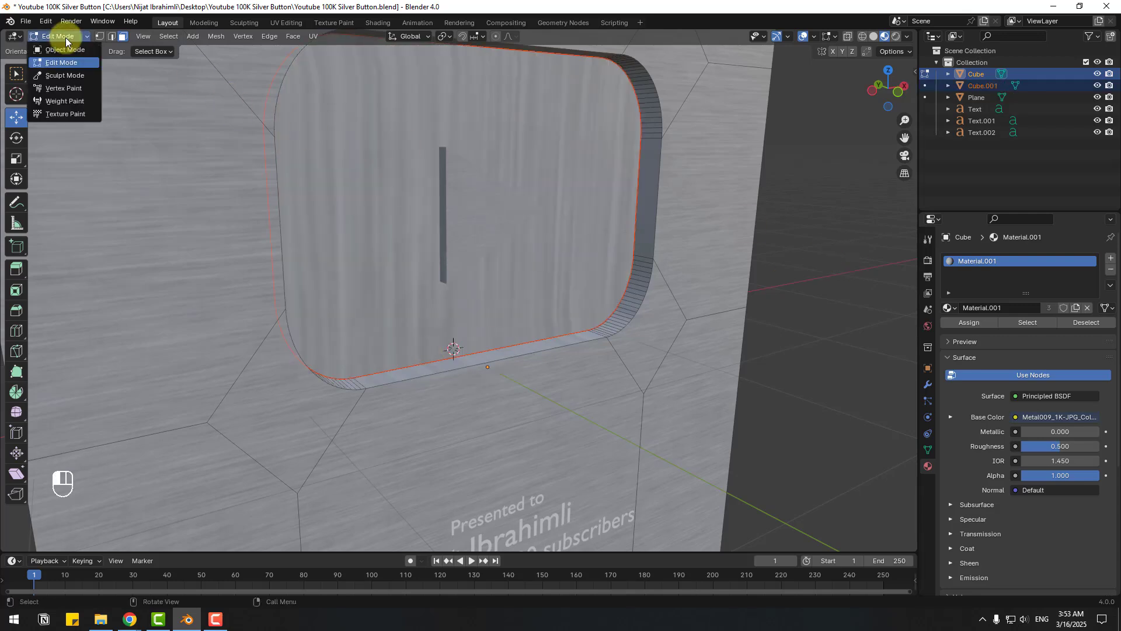
pyautogui.click(57, 50)
pyautogui.moveTo(806, 237)
pyautogui.mouseDown(button='middle')
pyautogui.moveTo(857, 232)
pyautogui.moveTo(812, 236)
pyautogui.mouseUp(button='middle')
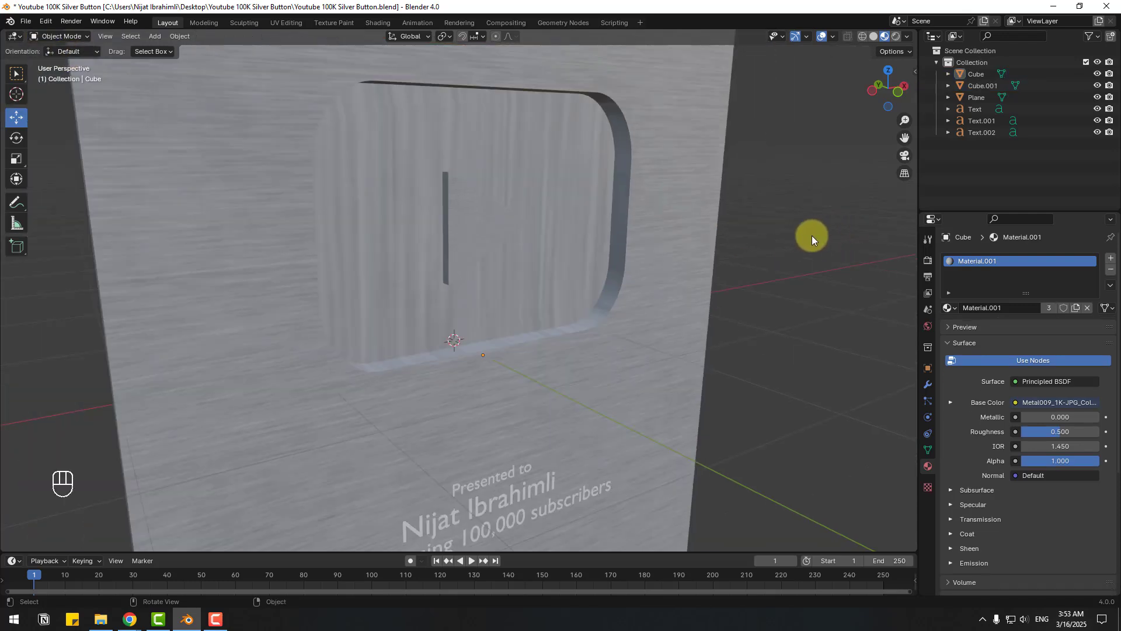
pyautogui.click(381, 178)
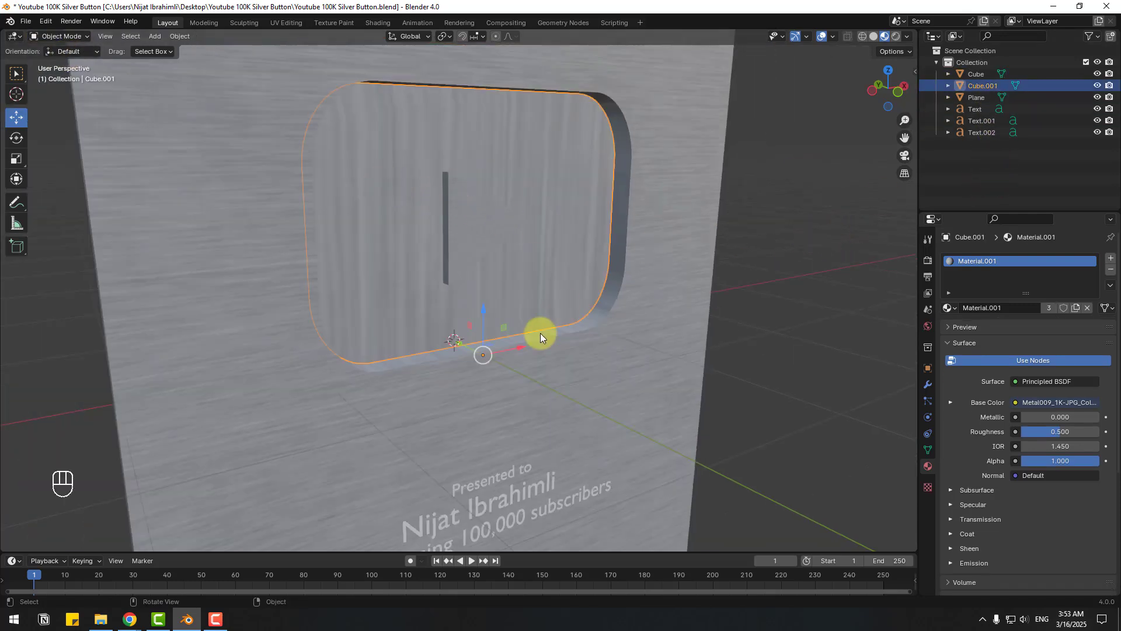
pyautogui.press('g')
pyautogui.press('y')
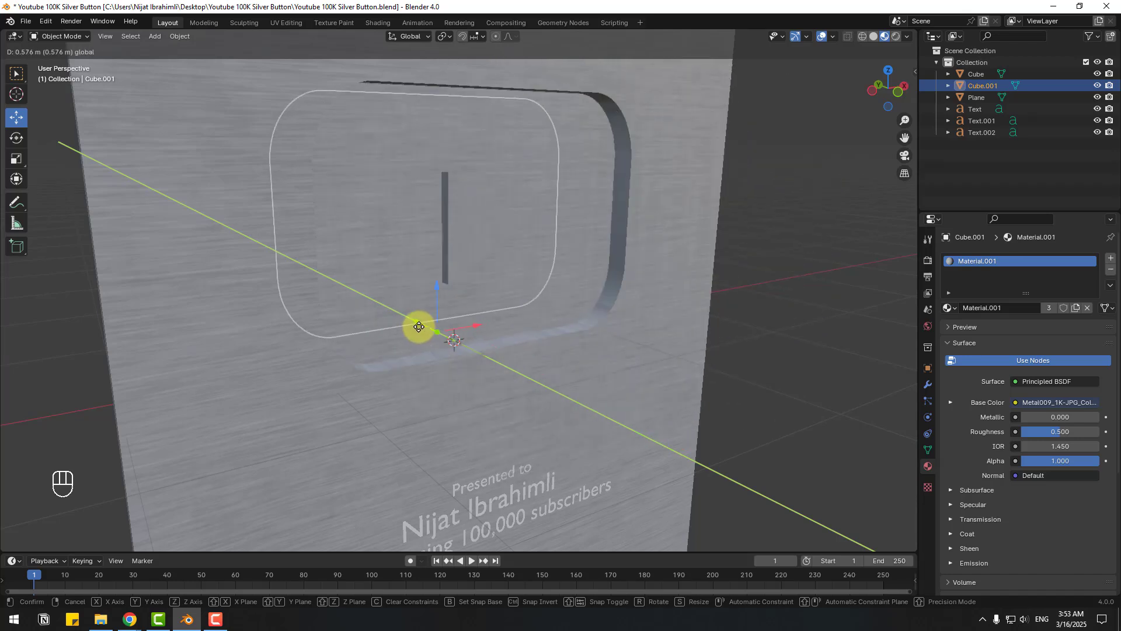
pyautogui.hotkey('ctrl', 'z')
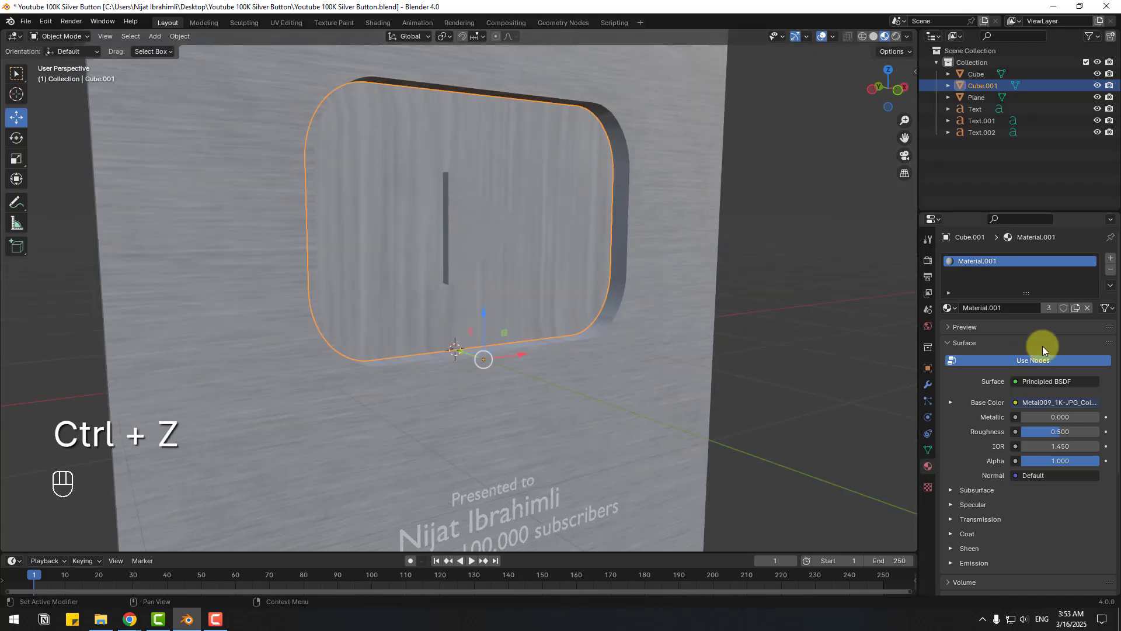
# - Give Cube.001 a new Material.002 with Roughness 0.144 and Metallic about 0.554, then open World settings
pyautogui.click(1109, 259)
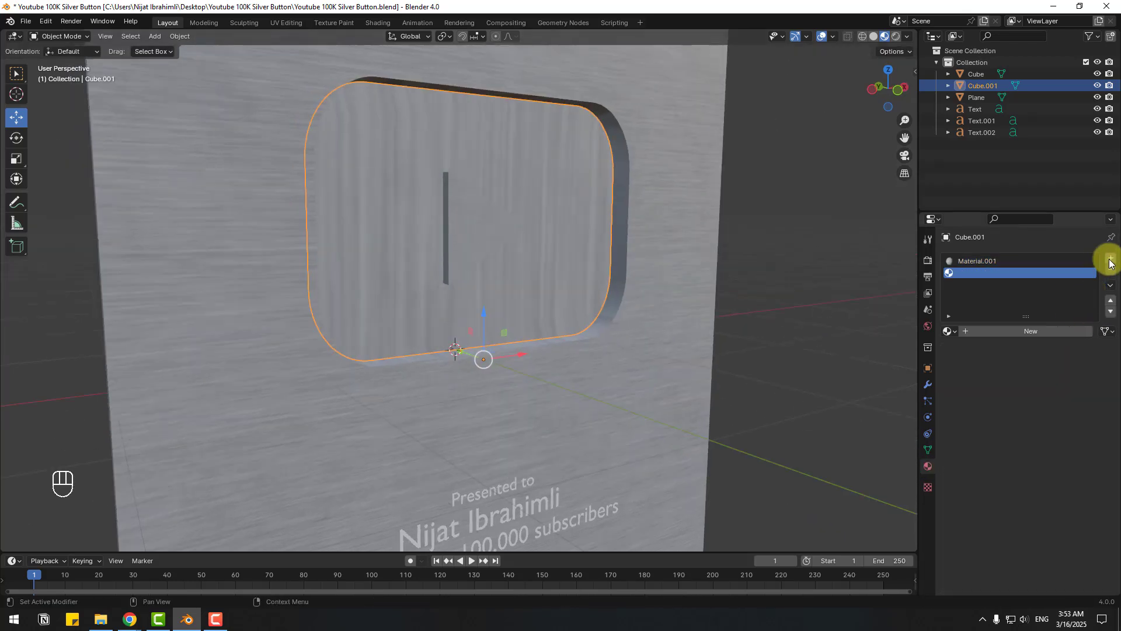
pyautogui.click(1026, 331)
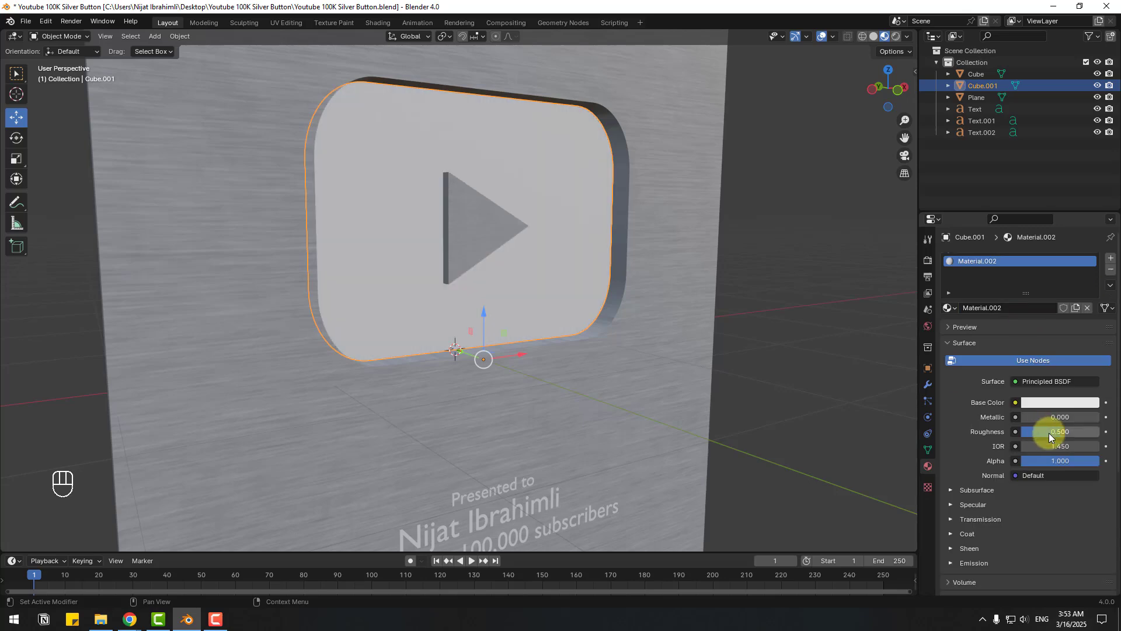
pyautogui.moveTo(1059, 433); pyautogui.dragTo(118, 439)
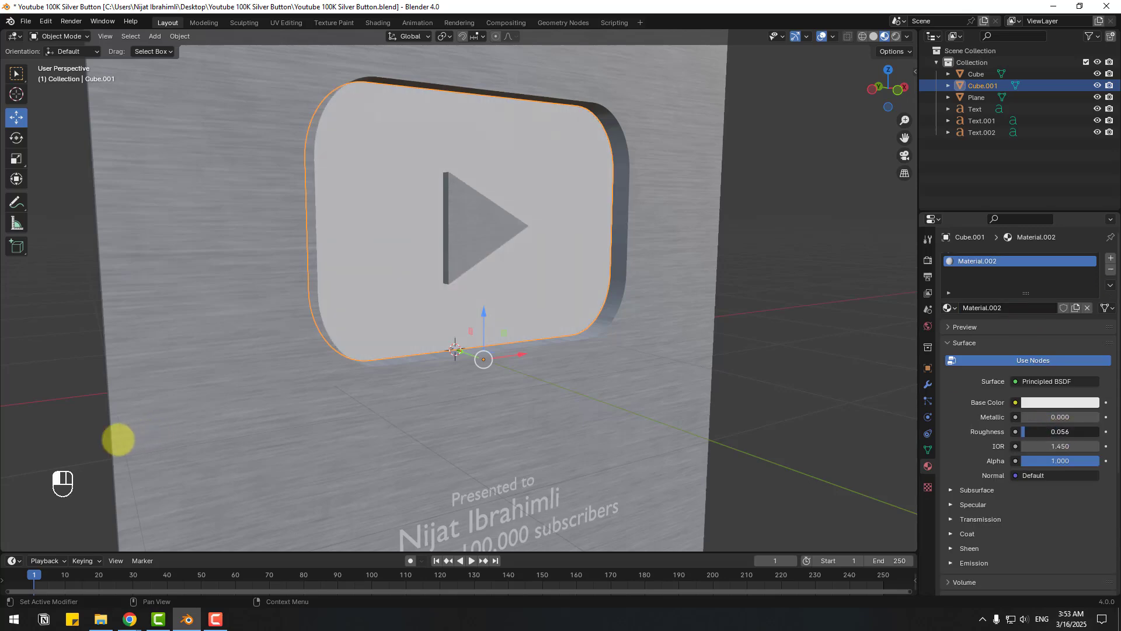
pyautogui.moveTo(1029, 418); pyautogui.dragTo(180, 418)
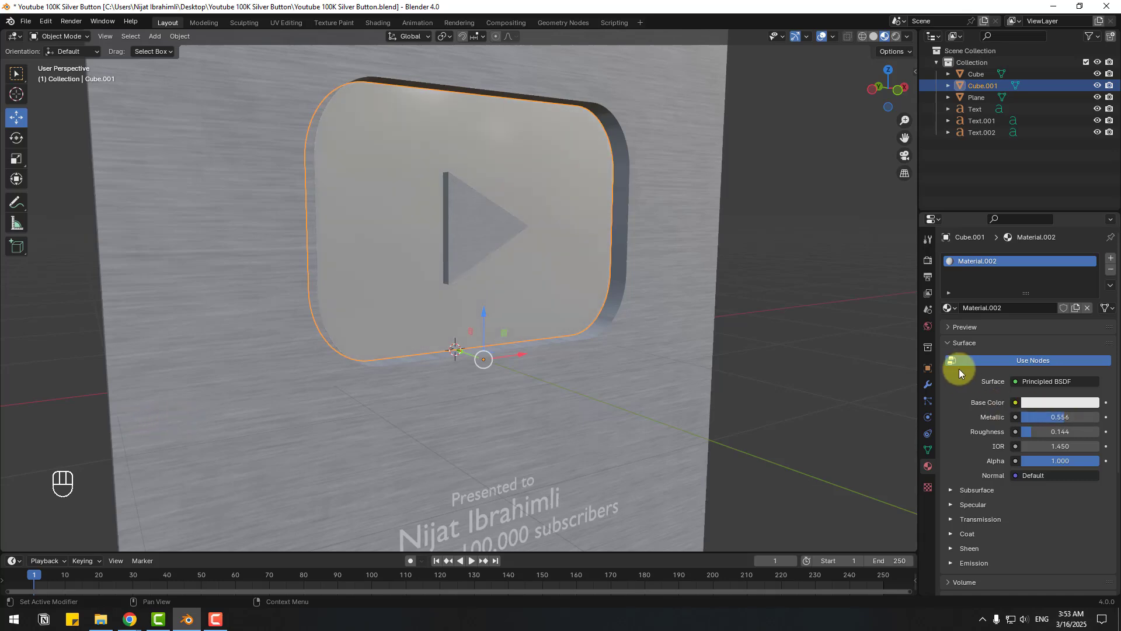
pyautogui.click(926, 327)
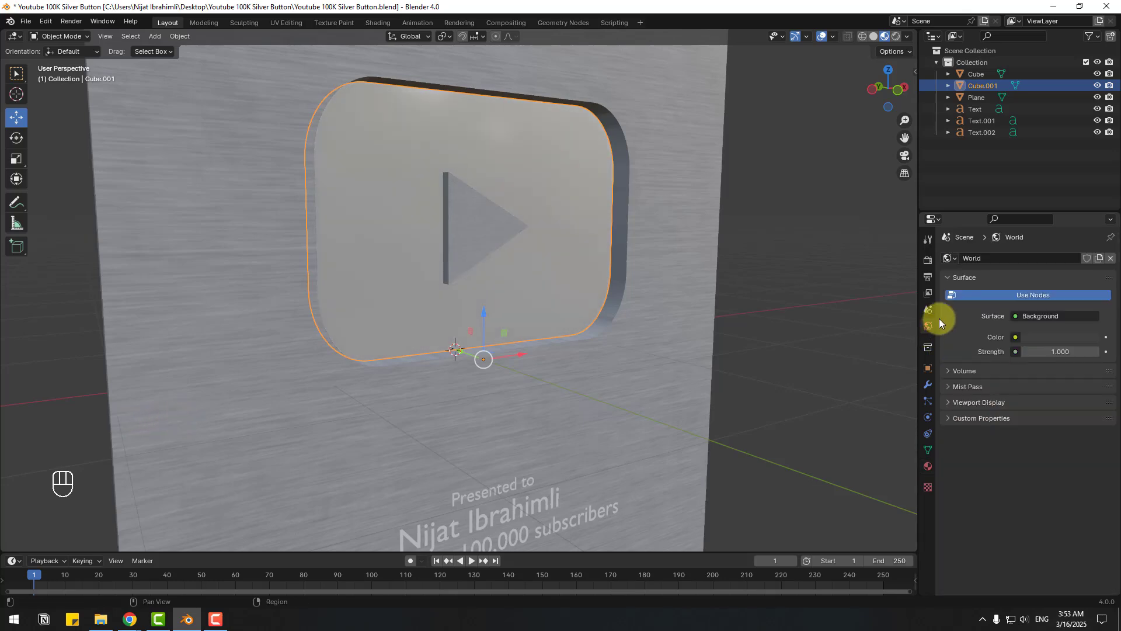
# - Light the world with an Environment Texture loaded from the interior.exr HDRI
pyautogui.click(1015, 338)
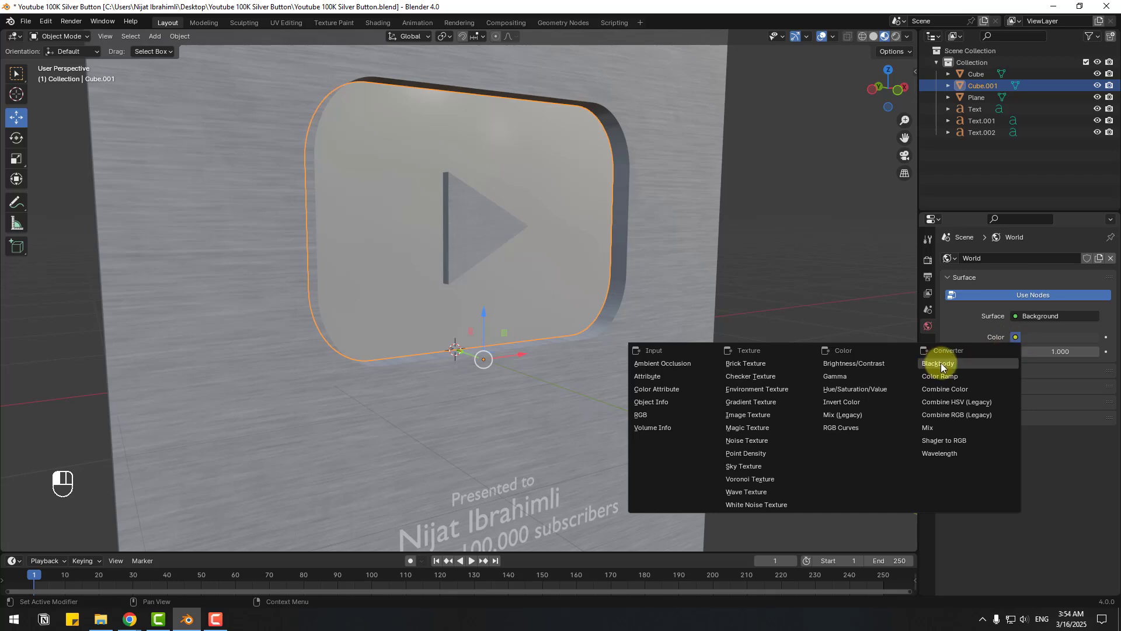
pyautogui.click(766, 390)
pyautogui.click(1062, 351)
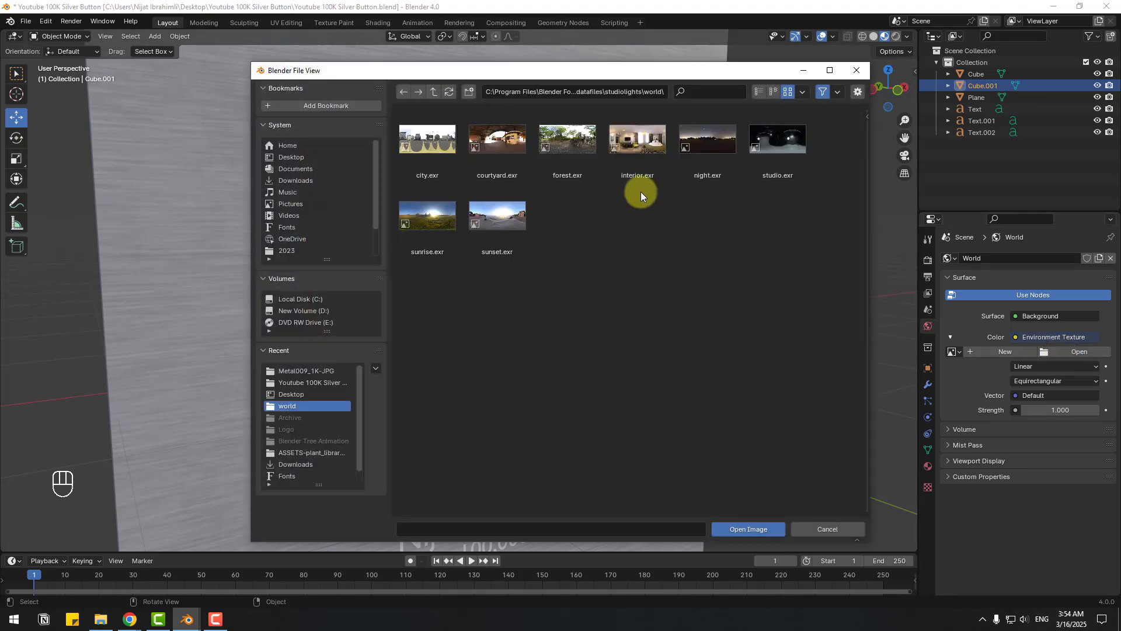
pyautogui.click(636, 134)
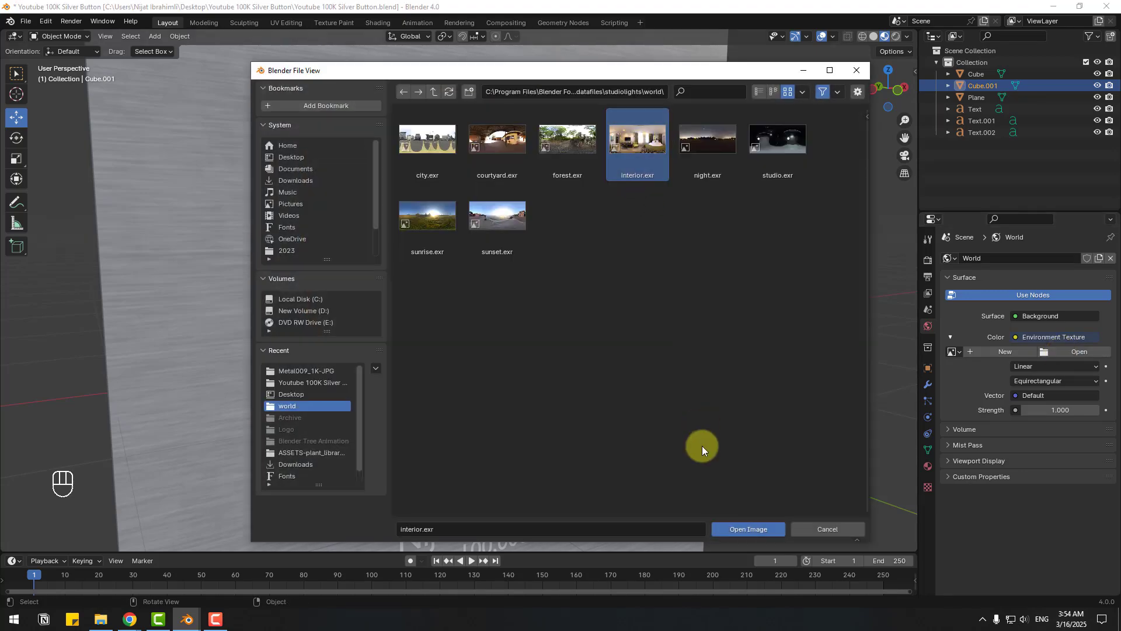
pyautogui.click(748, 528)
pyautogui.moveTo(771, 380); pyautogui.dragTo(834, 292, button='middle')
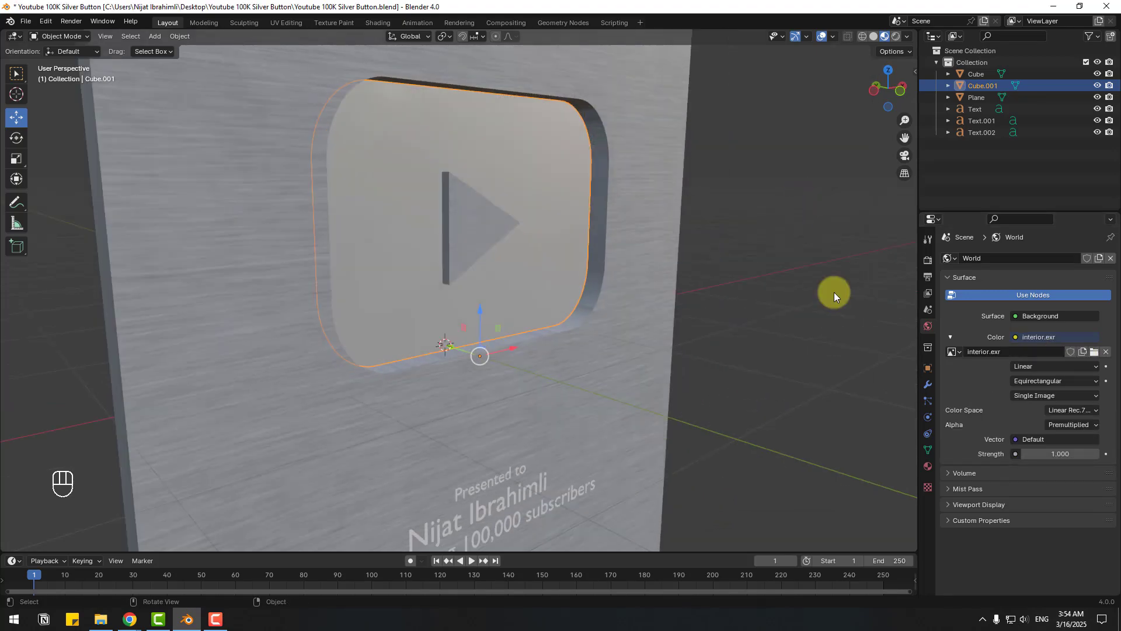
pyautogui.click(928, 465)
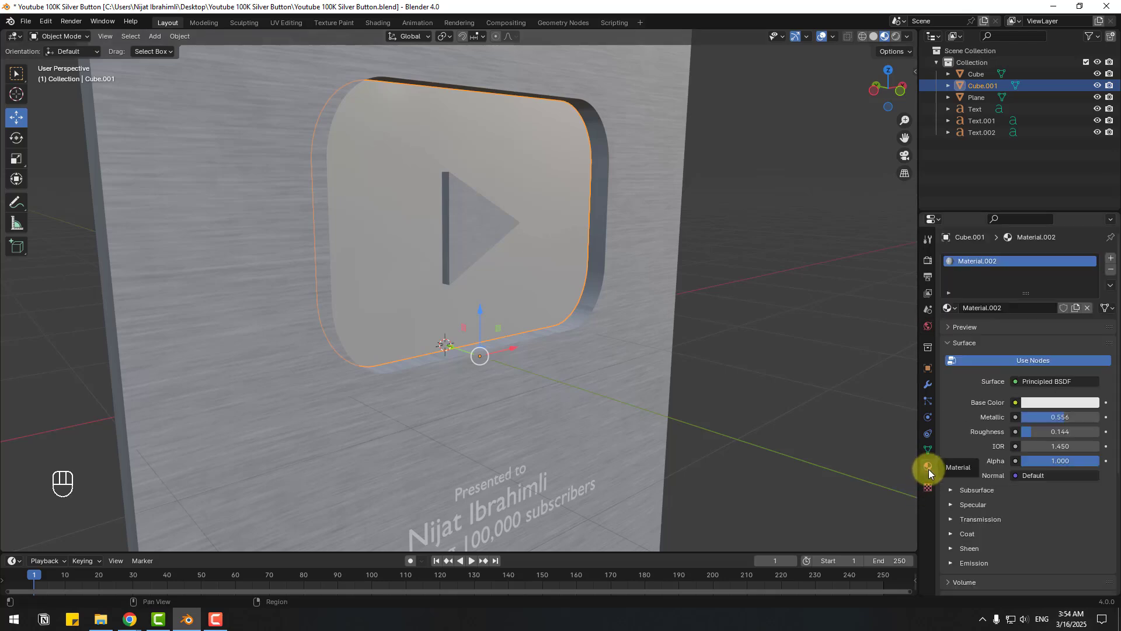
# - Raise the button material's Metallic to about 0.659 and increase its Specular IOR Level
pyautogui.moveTo(1063, 419)
pyautogui.mouseDown()
pyautogui.moveTo(1072, 420)
pyautogui.moveTo(119, 435)
pyautogui.moveTo(1001, 438)
pyautogui.moveTo(117, 435)
pyautogui.moveTo(974, 462)
pyautogui.mouseUp()
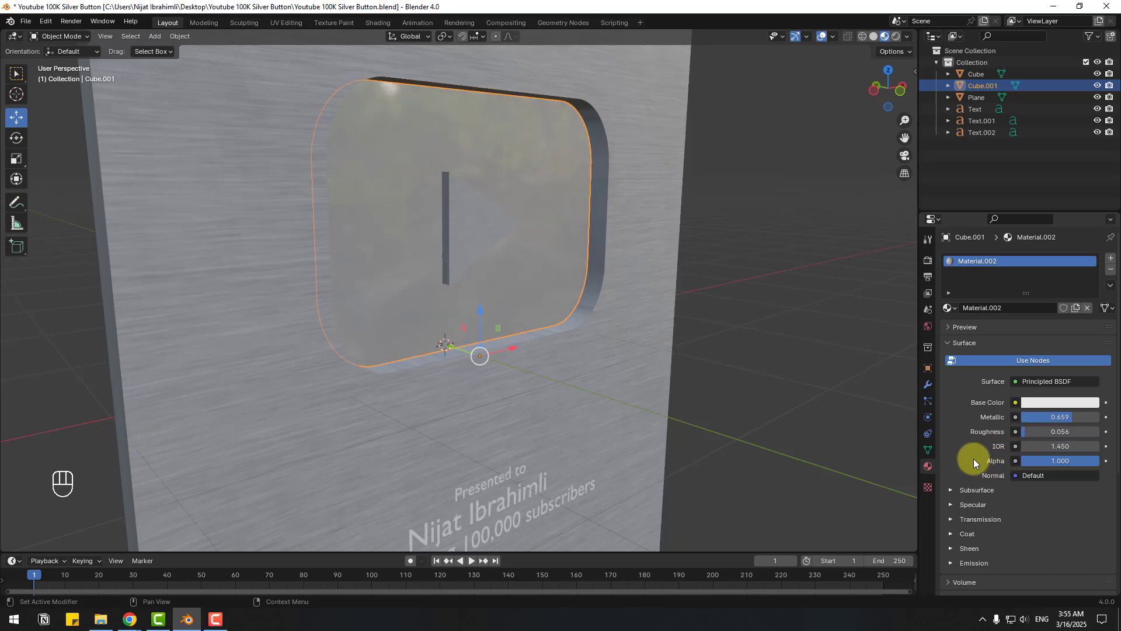
pyautogui.click(950, 506)
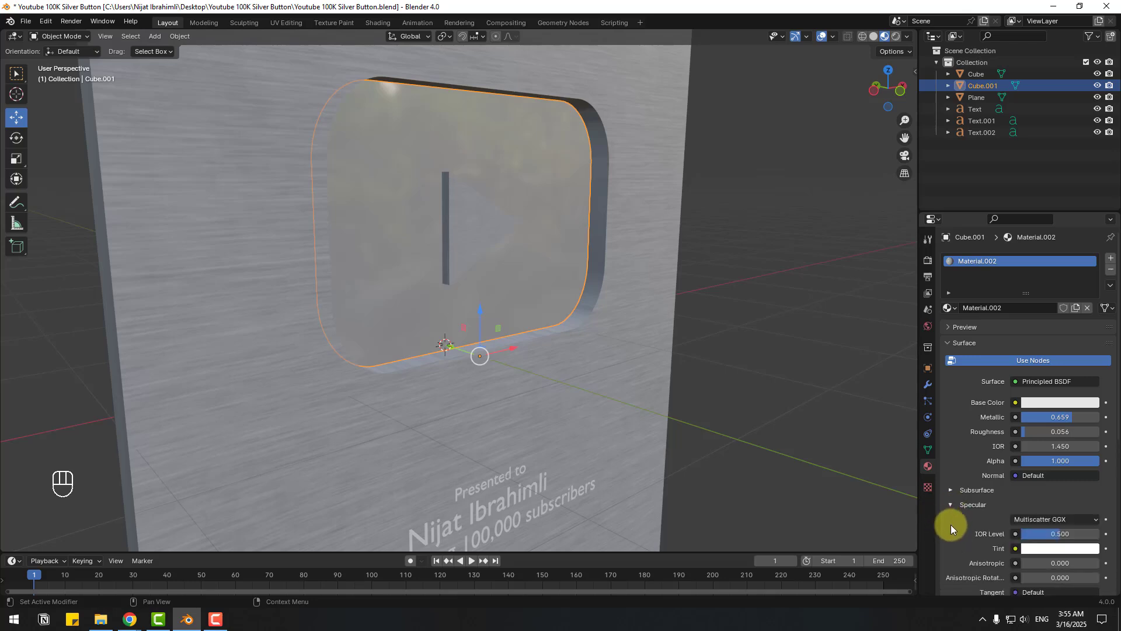
pyautogui.scroll(-2, 951, 525)
pyautogui.moveTo(1059, 487)
pyautogui.mouseDown()
pyautogui.moveTo(150, 490)
pyautogui.moveTo(198, 486)
pyautogui.moveTo(152, 491)
pyautogui.moveTo(170, 487)
pyautogui.mouseUp()
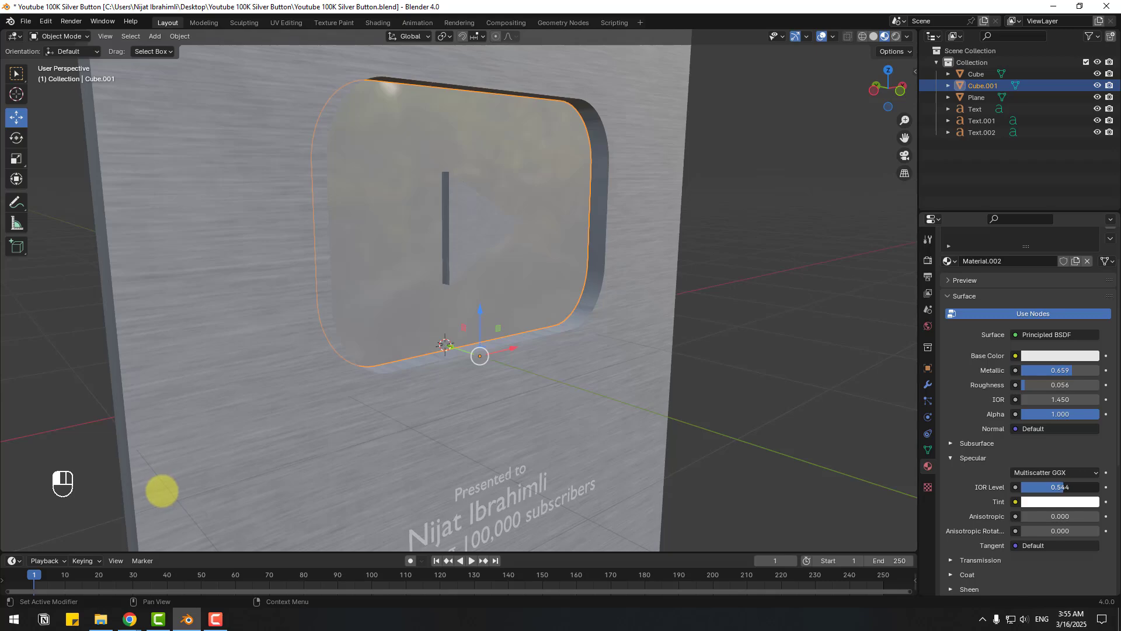
pyautogui.click(958, 460)
# - Lower the Cube plaque's Material.001 Roughness to about 0.181
pyautogui.moveTo(672, 380); pyautogui.dragTo(641, 362, button='middle')
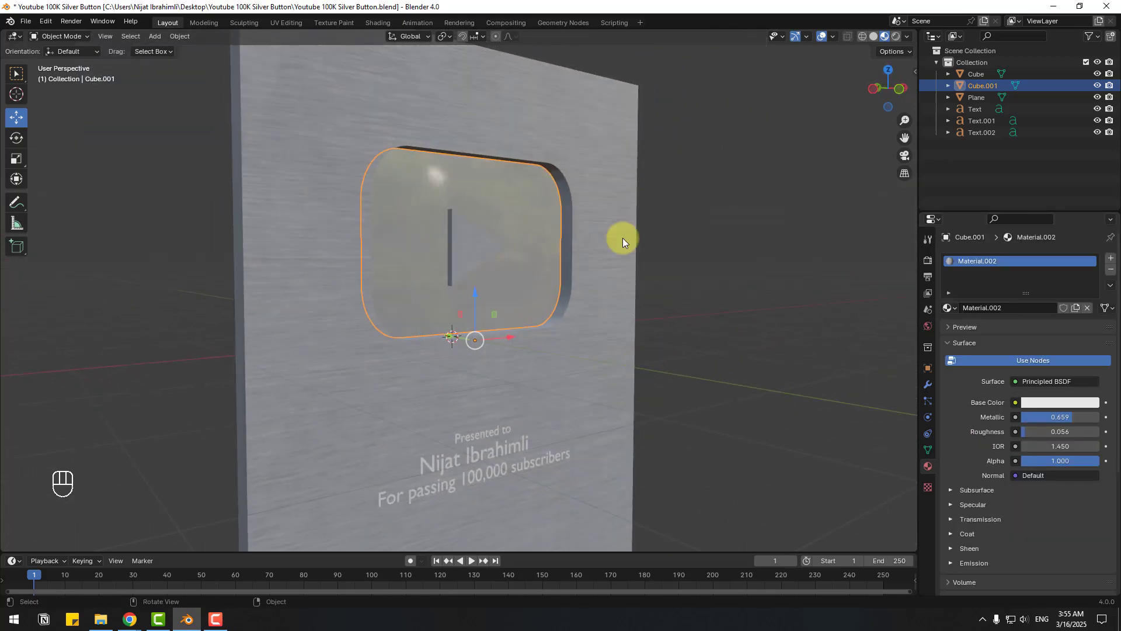
pyautogui.click(322, 118)
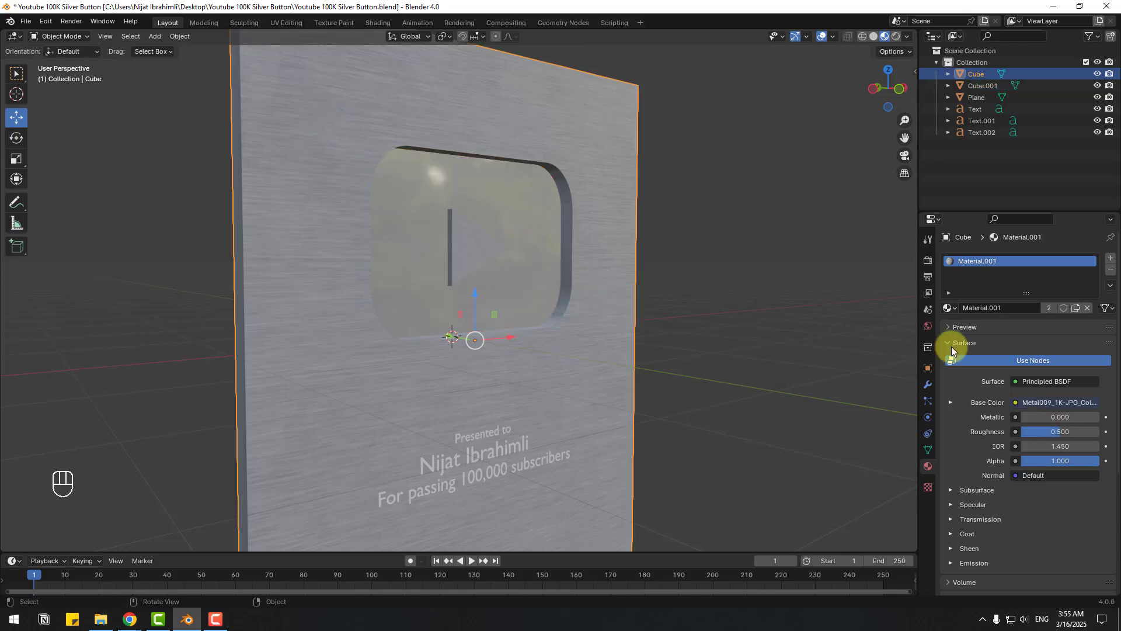
pyautogui.moveTo(1040, 432)
pyautogui.mouseDown()
pyautogui.moveTo(1053, 433)
pyautogui.moveTo(118, 430)
pyautogui.mouseUp()
pyautogui.moveTo(687, 358)
pyautogui.mouseDown(button='middle')
pyautogui.moveTo(714, 361)
pyautogui.moveTo(683, 324)
pyautogui.moveTo(646, 347)
pyautogui.moveTo(708, 358)
pyautogui.moveTo(694, 360)
pyautogui.mouseUp(button='middle')
# - Set the render engine to Cycles with the GPU Compute device
pyautogui.click(925, 260)
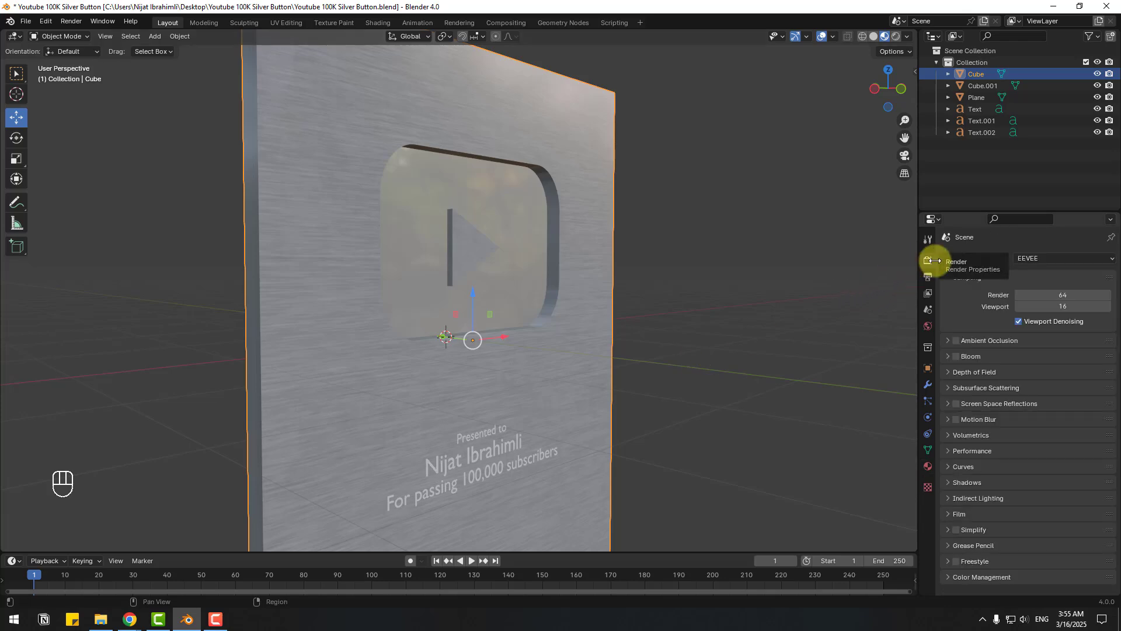
pyautogui.click(1041, 258)
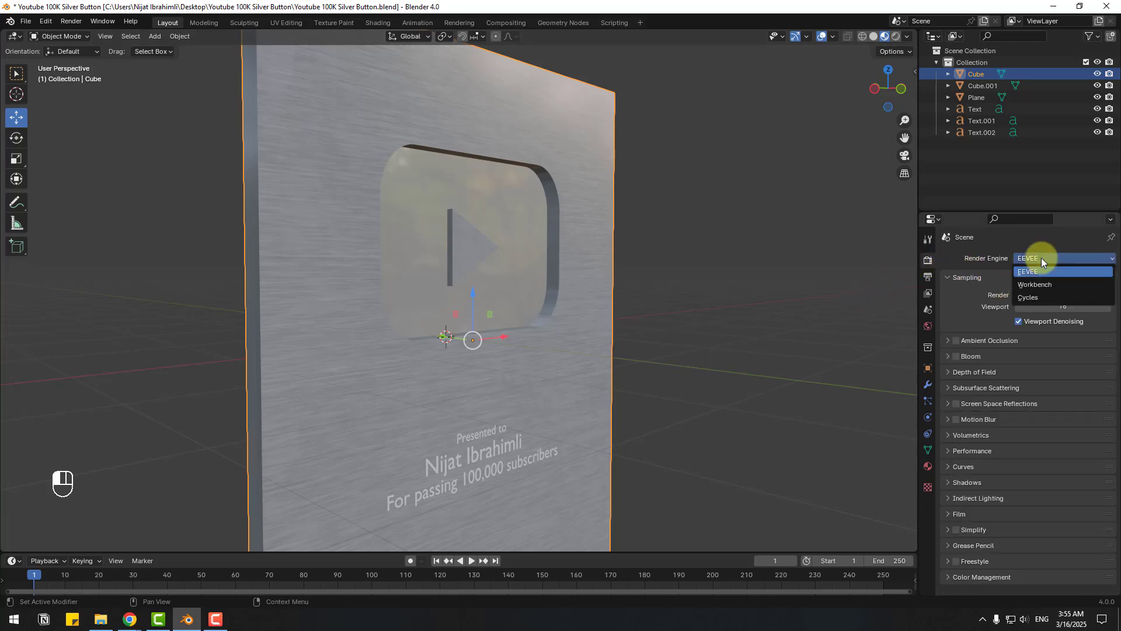
pyautogui.click(1035, 297)
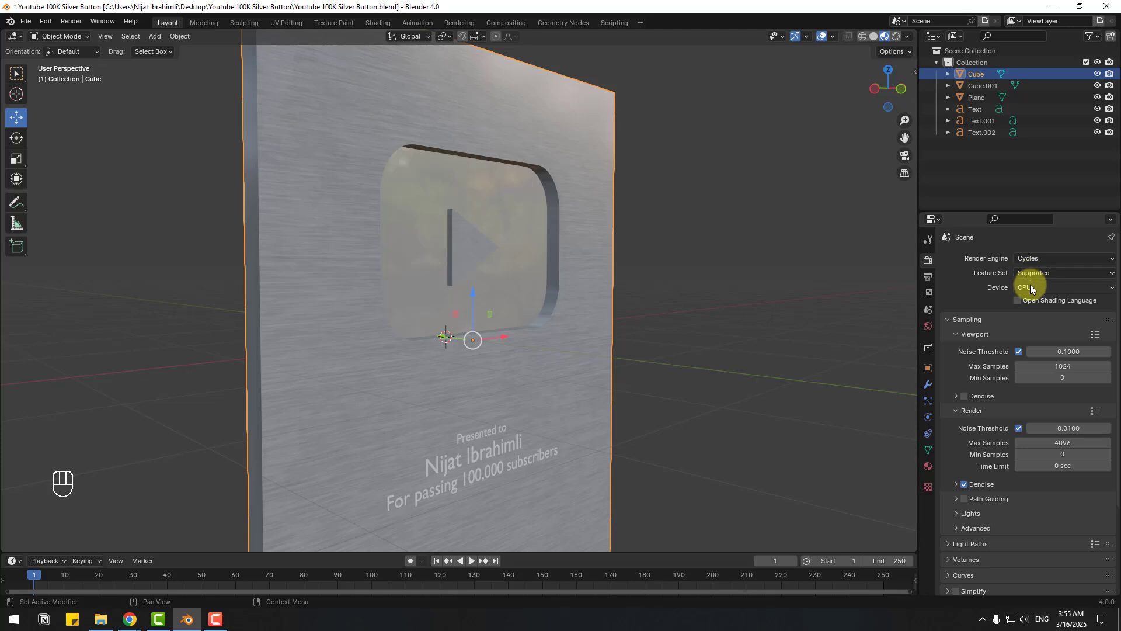
pyautogui.click(1031, 285)
pyautogui.click(1026, 316)
# - Enable viewport denoising and a transparent Film background, then preview in Rendered shading
pyautogui.click(964, 396)
pyautogui.scroll(-5, 969, 379)
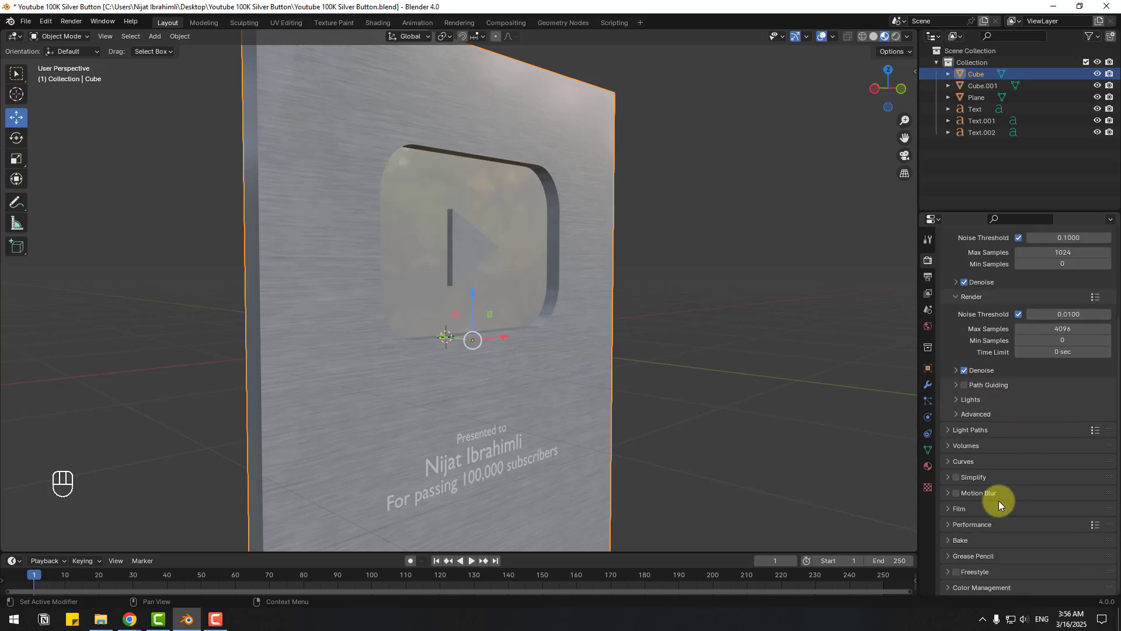
pyautogui.click(951, 508)
pyautogui.scroll(-3, 964, 517)
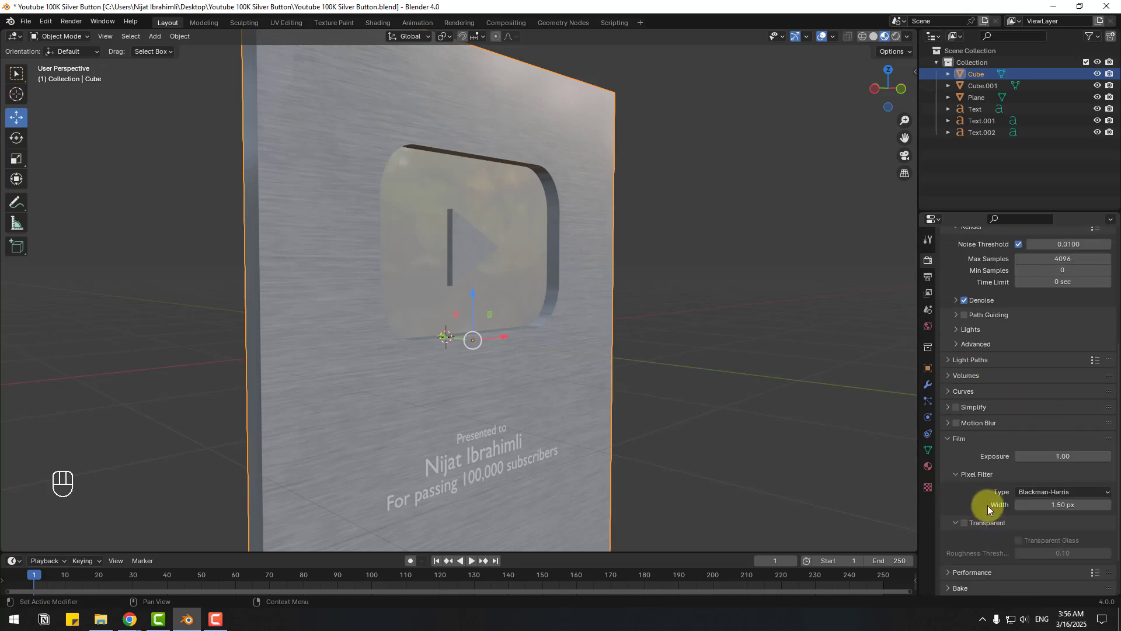
pyautogui.scroll(-1, 986, 507)
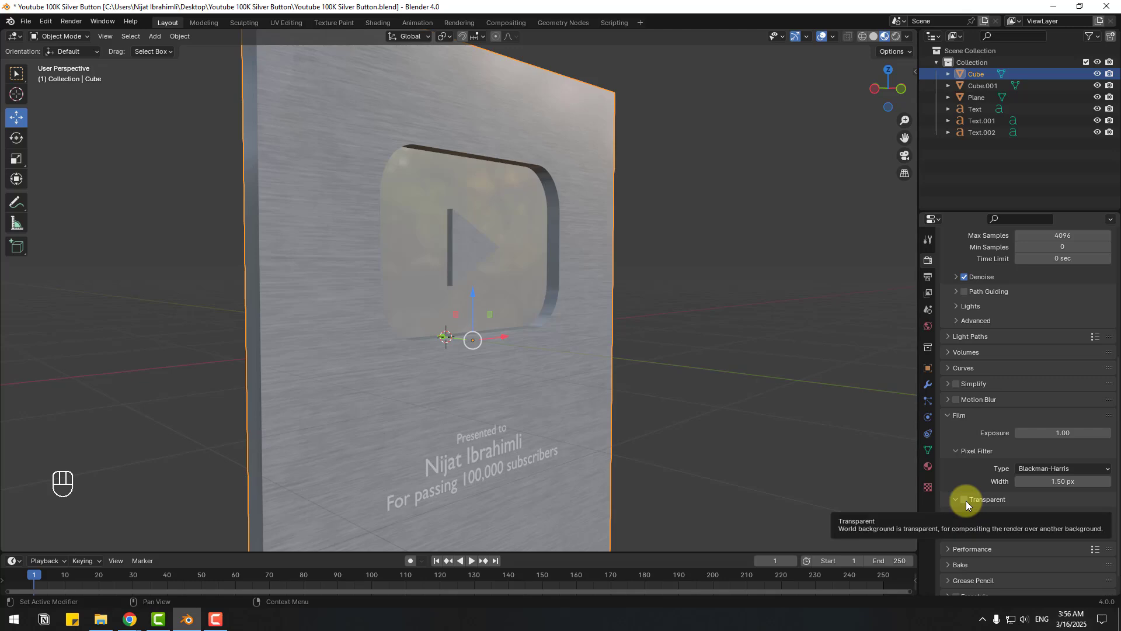
pyautogui.click(965, 499)
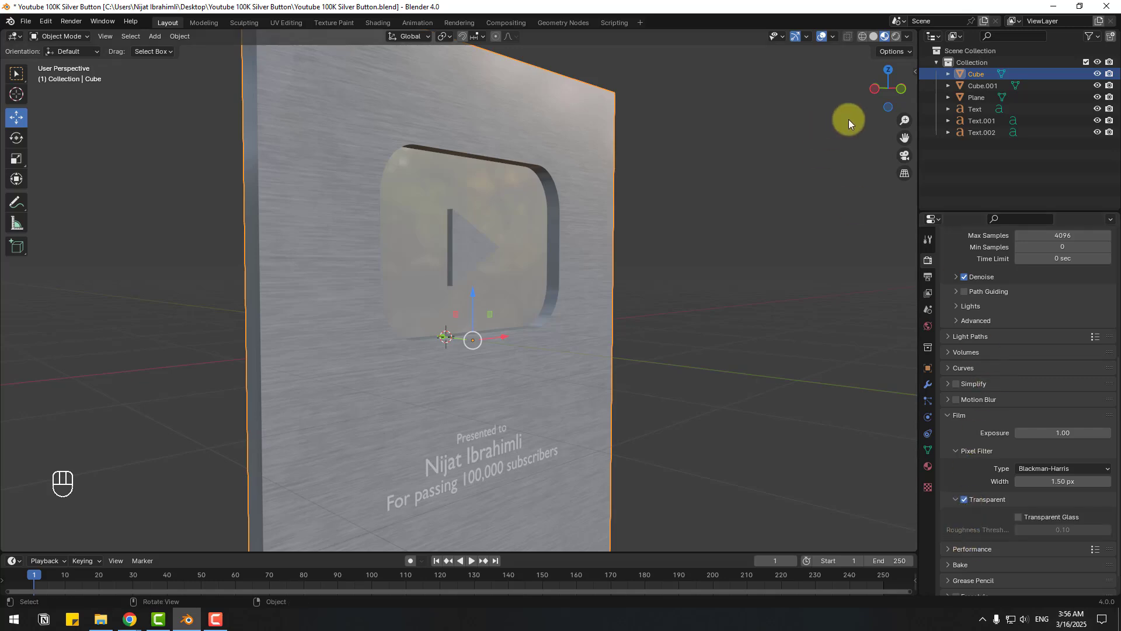
pyautogui.click(896, 37)
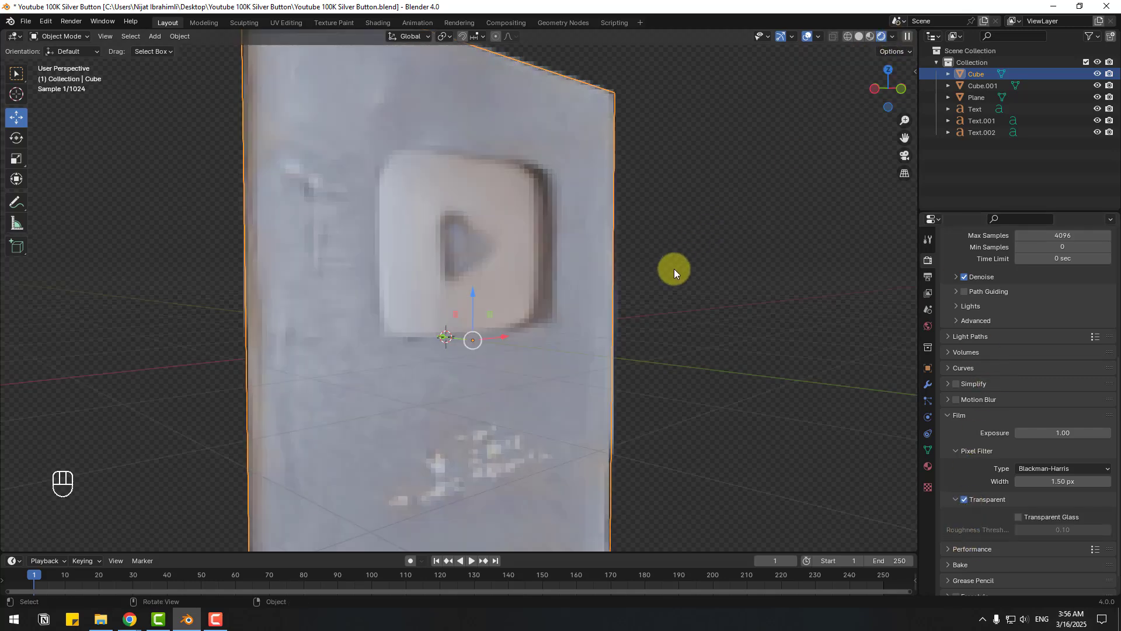
pyautogui.moveTo(647, 300); pyautogui.dragTo(623, 299, button='middle')
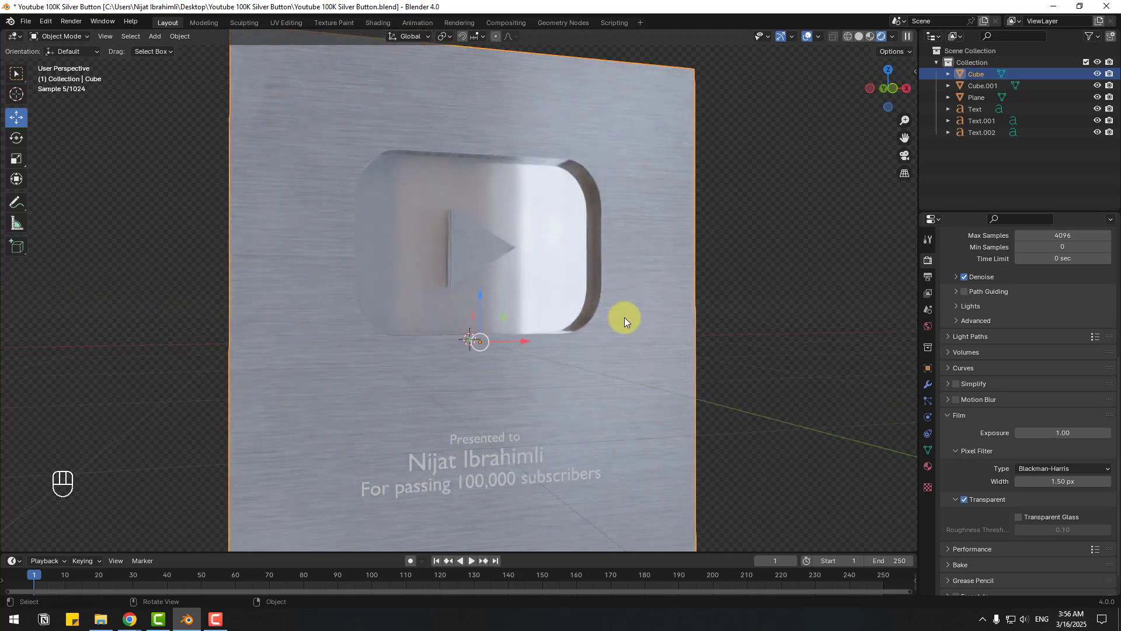
pyautogui.moveTo(625, 317); pyautogui.dragTo(807, 313, button='middle')
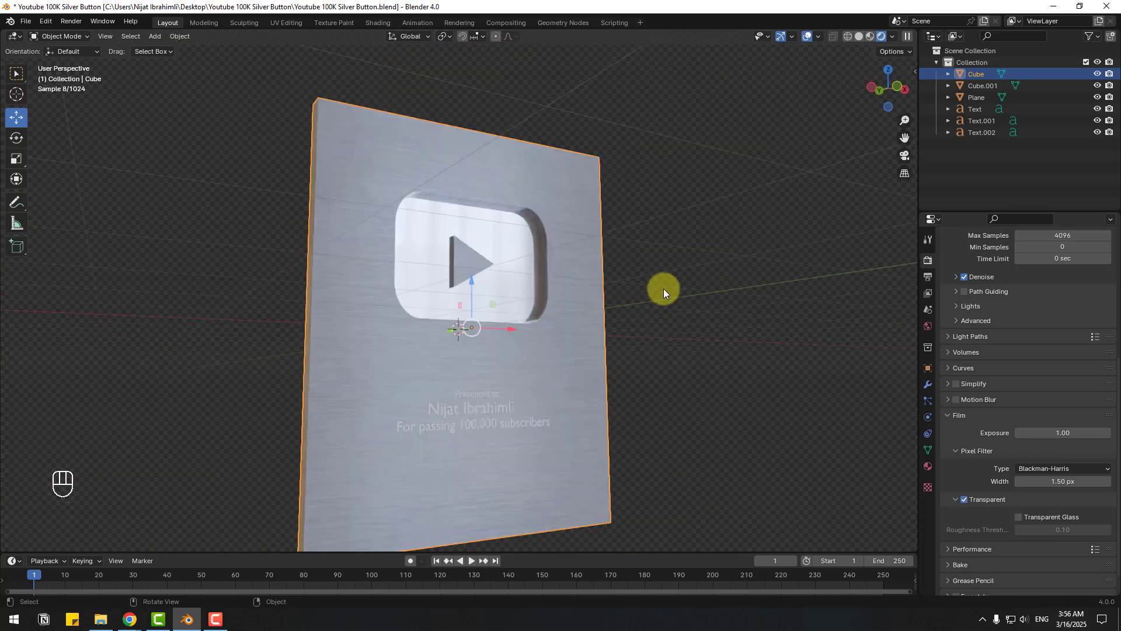
pyautogui.moveTo(663, 289)
pyautogui.mouseDown(button='middle')
pyautogui.moveTo(552, 314)
pyautogui.moveTo(576, 331)
pyautogui.moveTo(651, 291)
pyautogui.moveTo(693, 280)
pyautogui.moveTo(696, 292)
pyautogui.moveTo(649, 292)
pyautogui.mouseUp(button='middle')
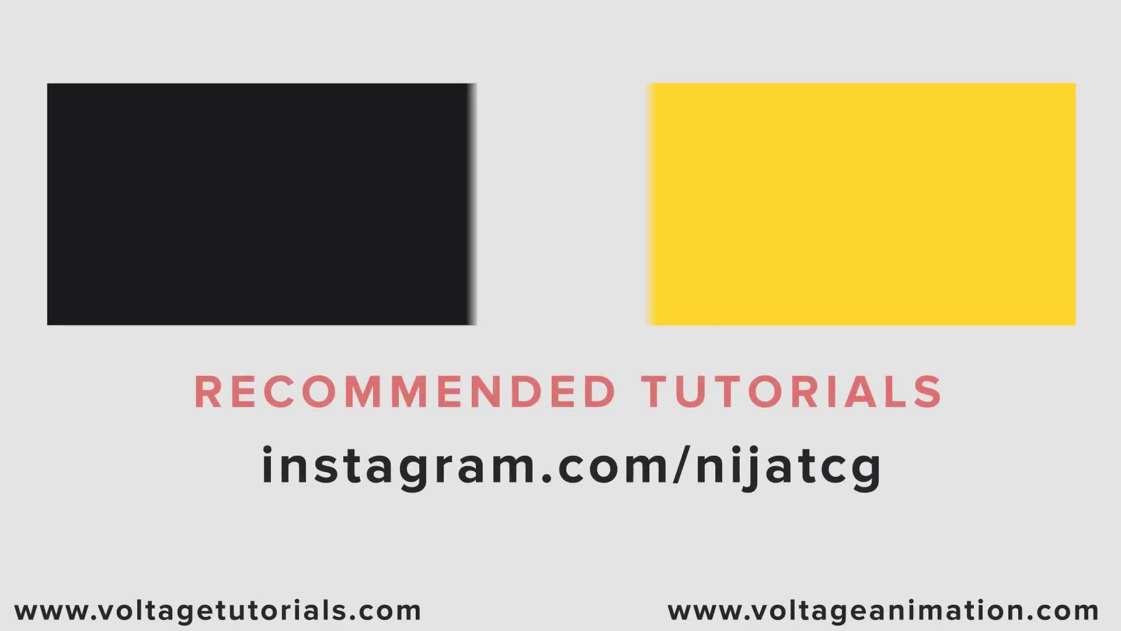